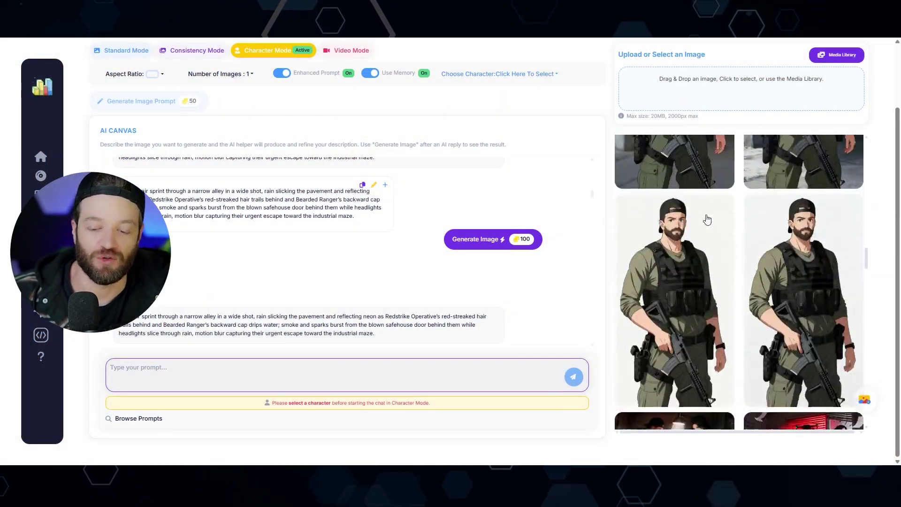
Review the generated character images in the gallery and the scene prompts in the AI canvas conversation.
scroll(708, 219, down, 3)
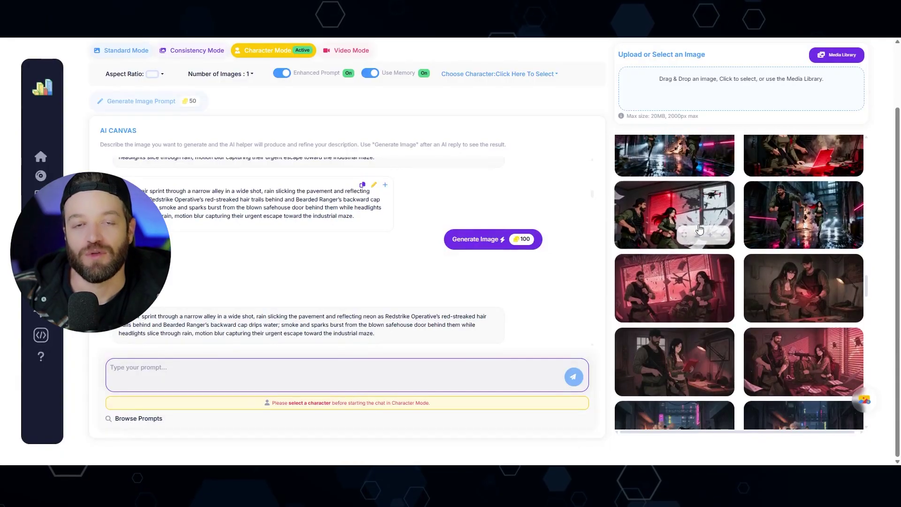
scroll(224, 235, down, 2)
scroll(223, 235, up, 2)
scroll(224, 236, down, 5)
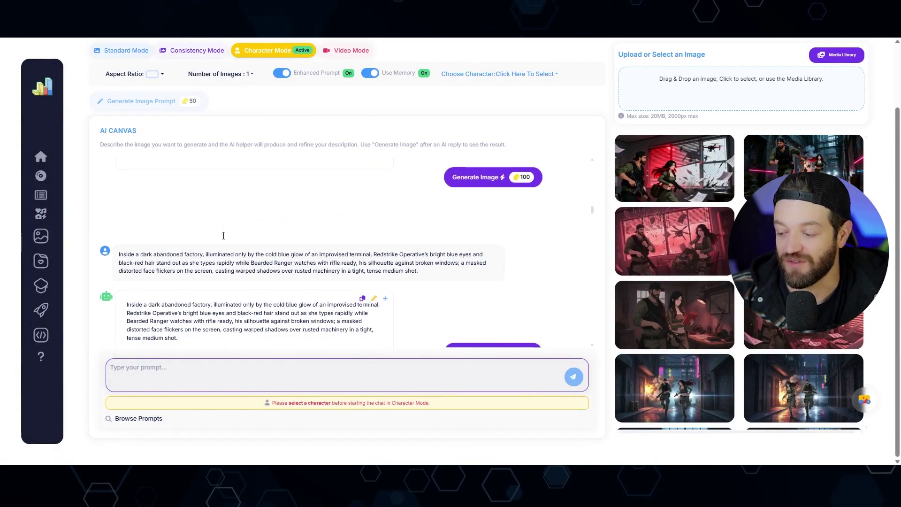
scroll(223, 240, down, 3)
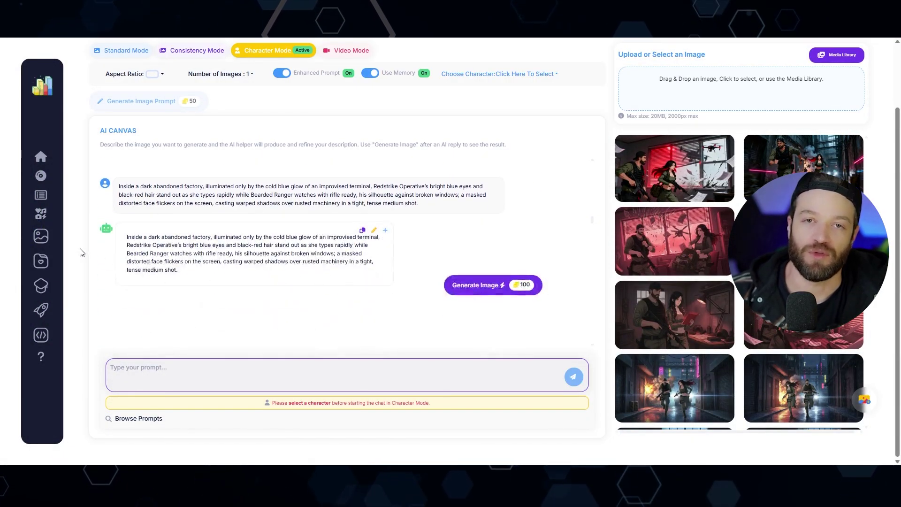
scroll(80, 254, up, 2)
scroll(81, 253, down, 1)
scroll(80, 253, down, 1)
scroll(211, 235, down, 4)
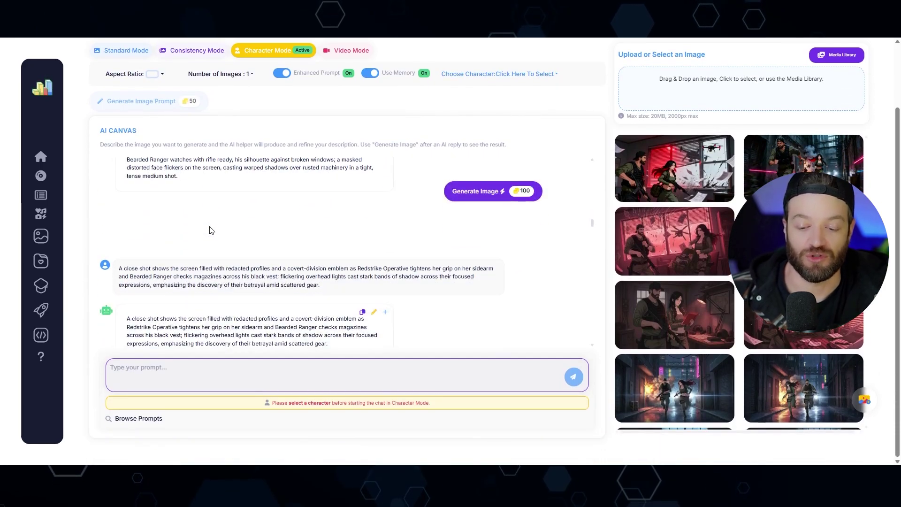
scroll(210, 230, down, 6)
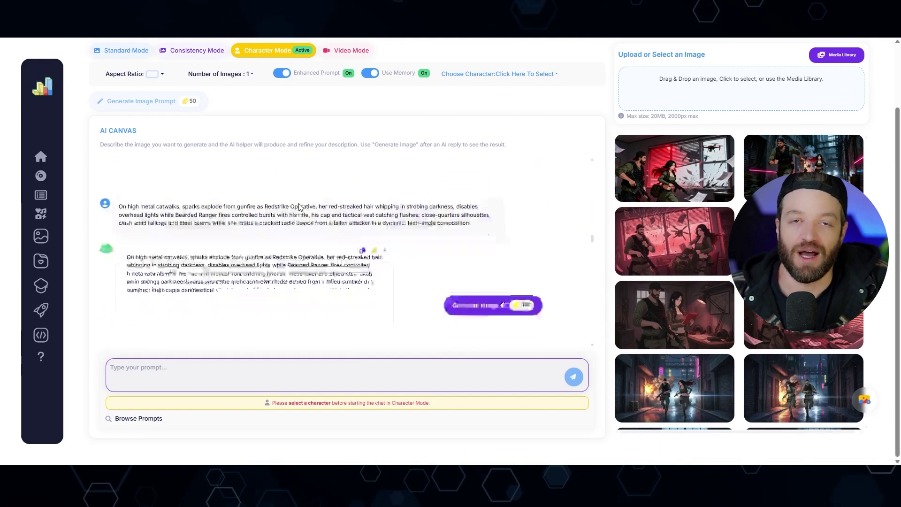
scroll(301, 207, up, 2)
scroll(298, 204, down, 1)
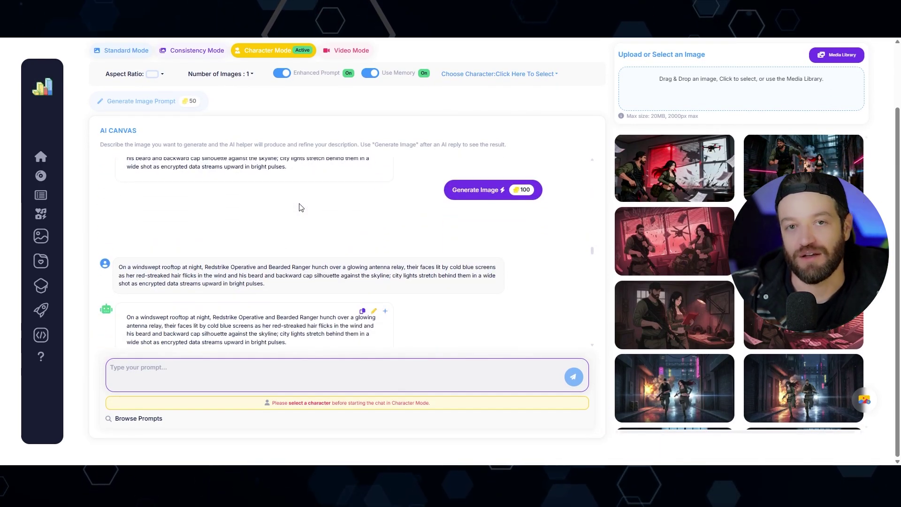
scroll(665, 248, down, 1)
scroll(665, 248, down, 3)
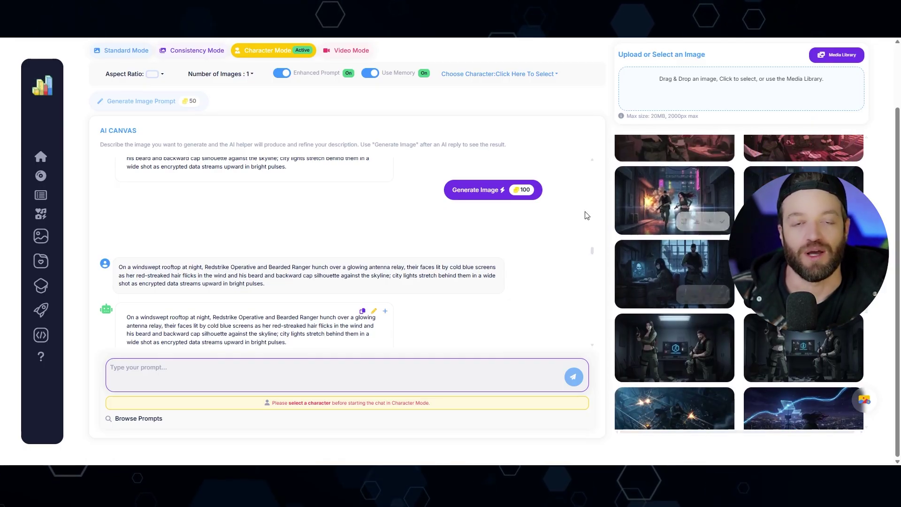
scroll(585, 216, down, 1)
scroll(73, 245, up, 2)
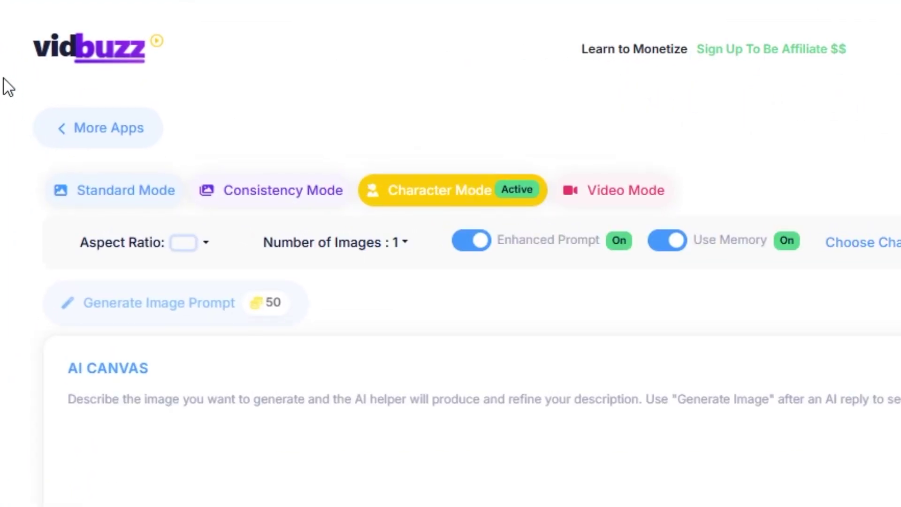
scroll(21, 164, down, 2)
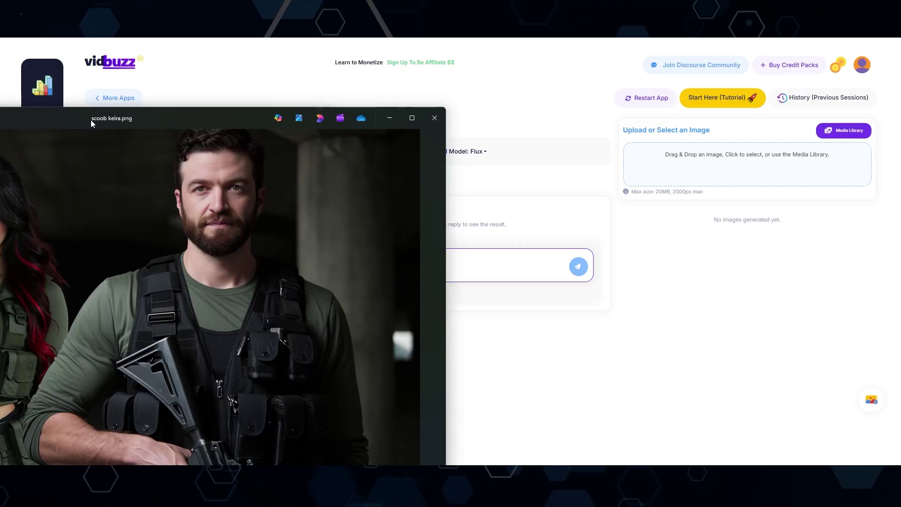
Load the image of the two characters as the active image and use Consistency Mode with the Landscape (16:9) aspect ratio.
drag(91, 120, 325, 60)
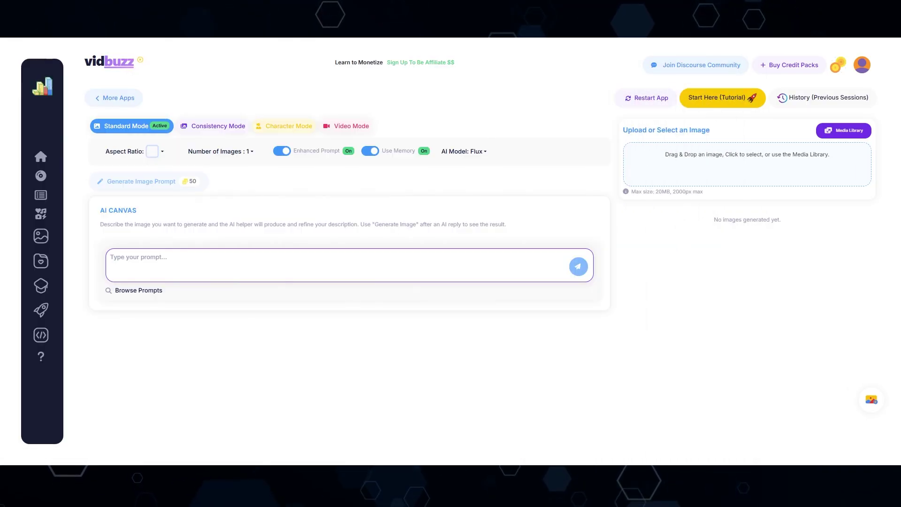
drag(342, 139, 686, 169)
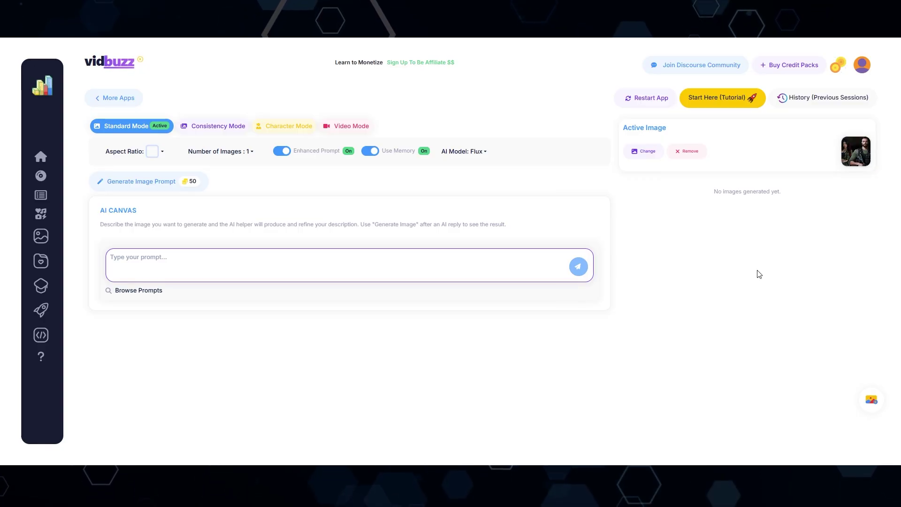
click(217, 127)
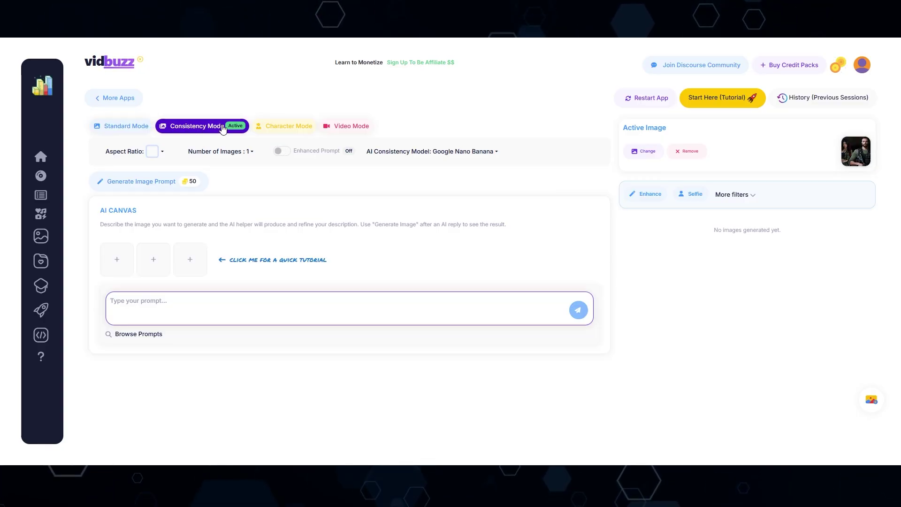
click(161, 152)
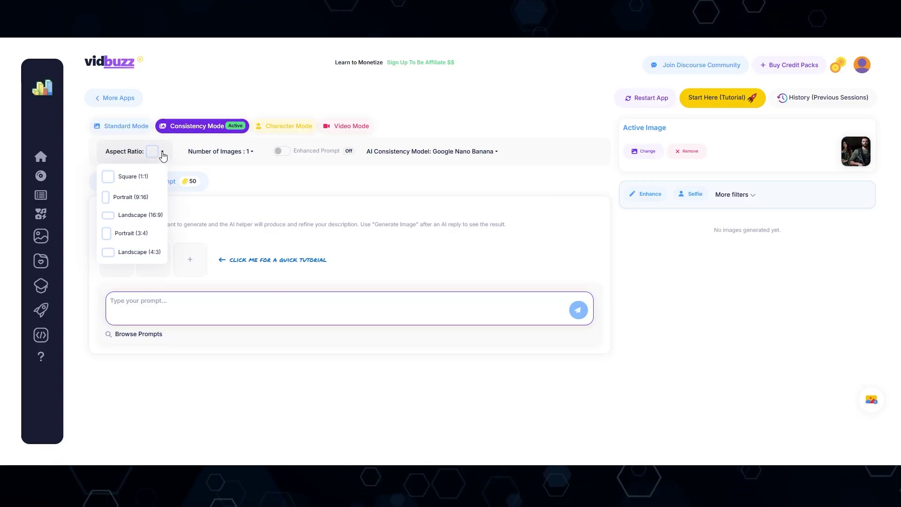
click(136, 219)
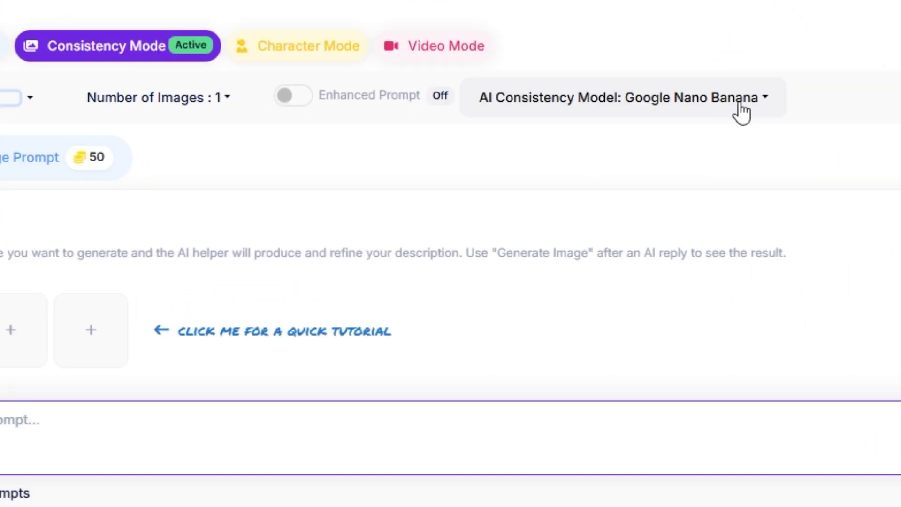
Generate an image with Seedream 4 from "turn this image into 8-bit pixel art style, pixel grid, blocky shading" and view it enlarged.
click(741, 111)
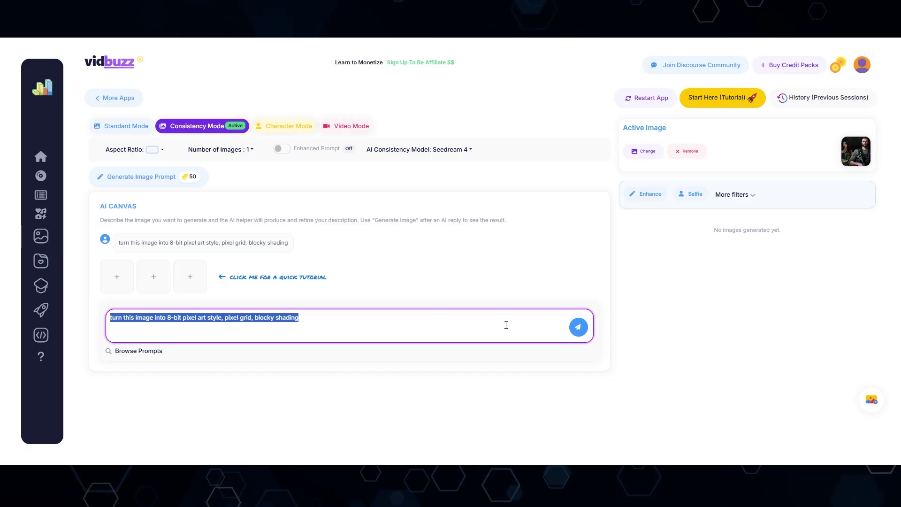
click(577, 326)
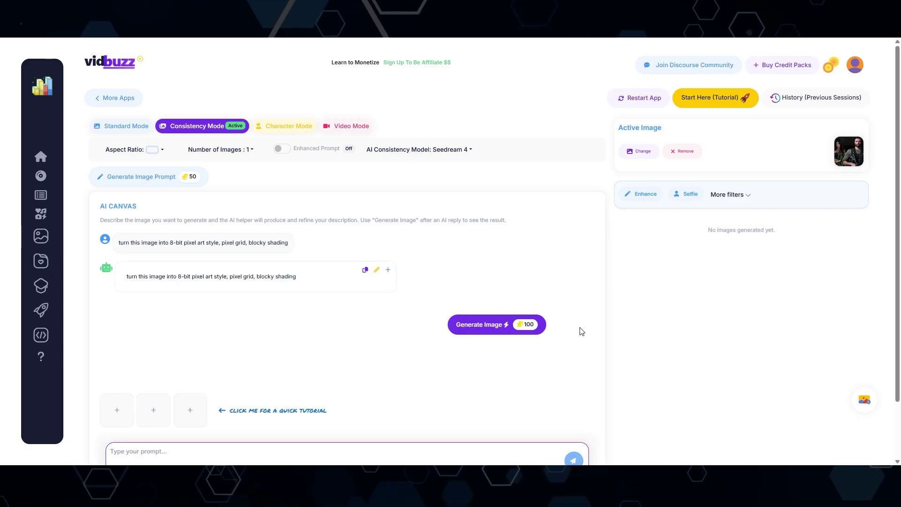
click(488, 329)
click(488, 328)
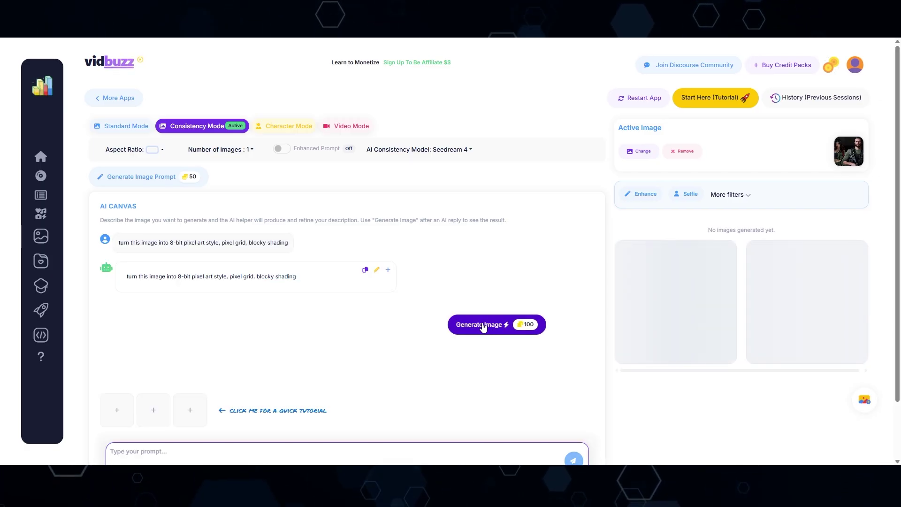
click(817, 277)
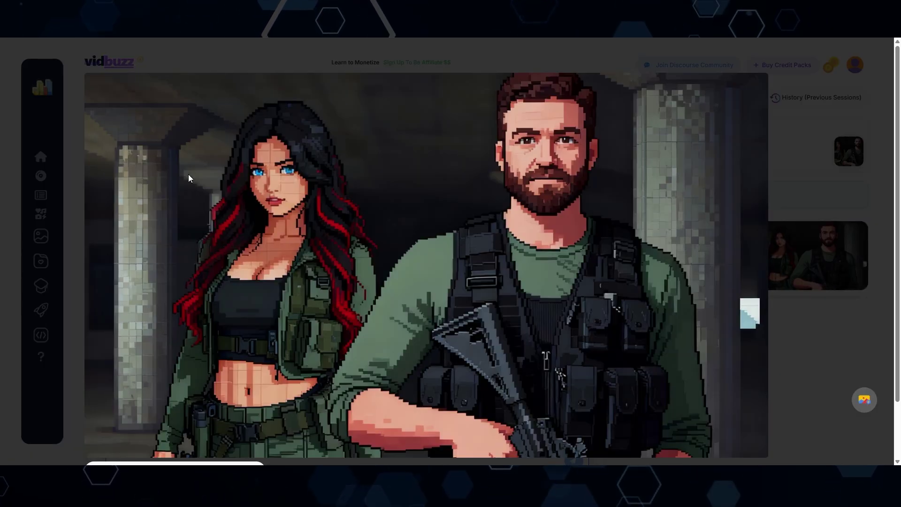
click(287, 92)
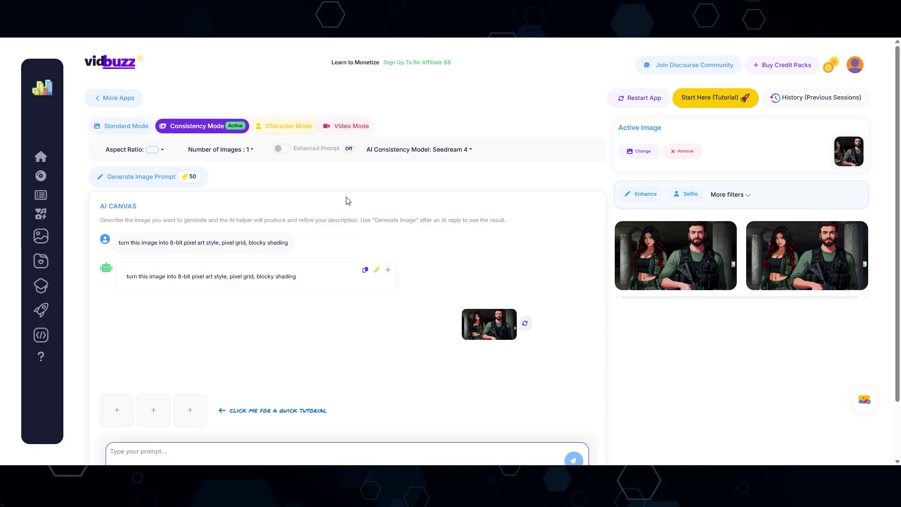
Check the available consistency models and submit the prompt "watercolor illustration style, soft bleeding edges, pastel tones, hand-painted texture".
click(459, 153)
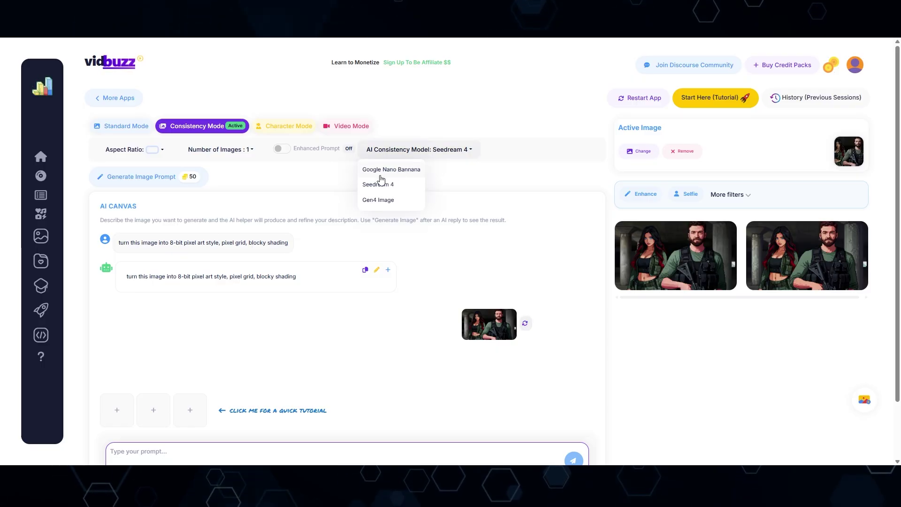
click(334, 183)
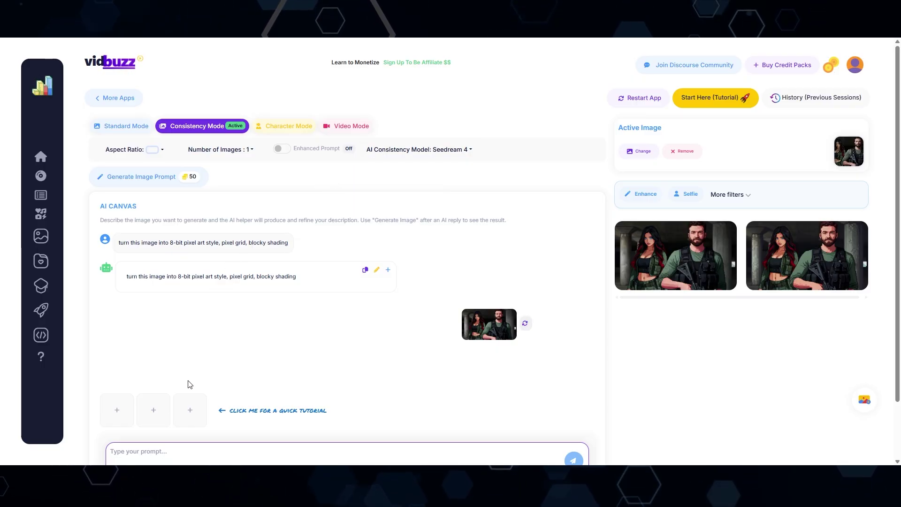
scroll(149, 434, down, 1)
text(watercolor illustration style, soft bleeding edges, pastel tones, hand-painted texture)
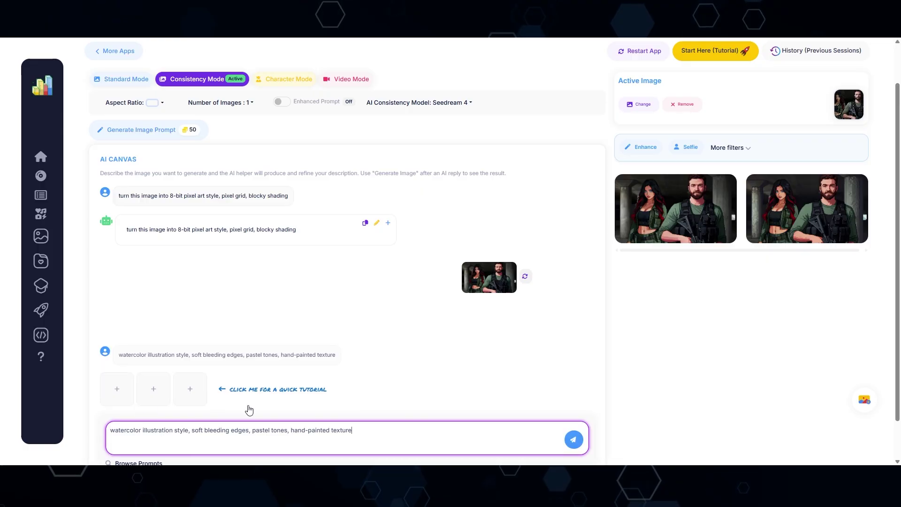
click(573, 441)
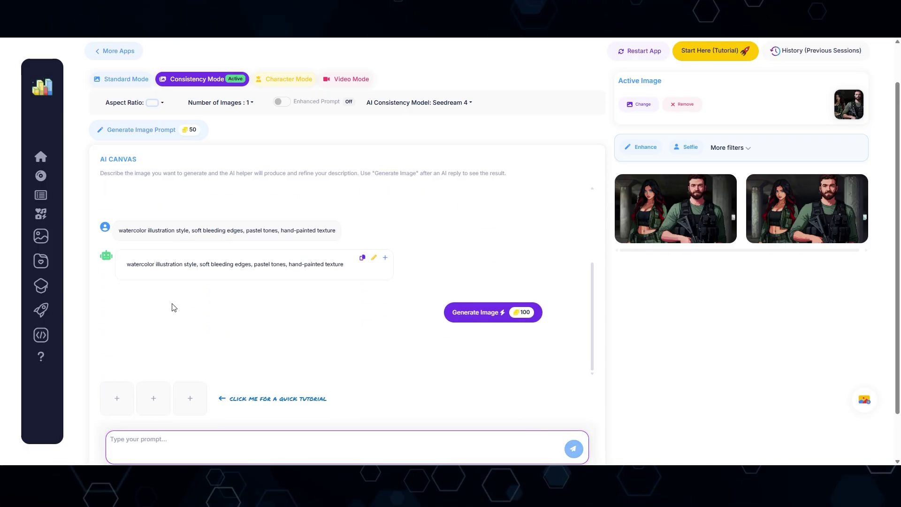
Generate the image from the watercolor prompt reply and view the result enlarged.
drag(129, 265, 197, 274)
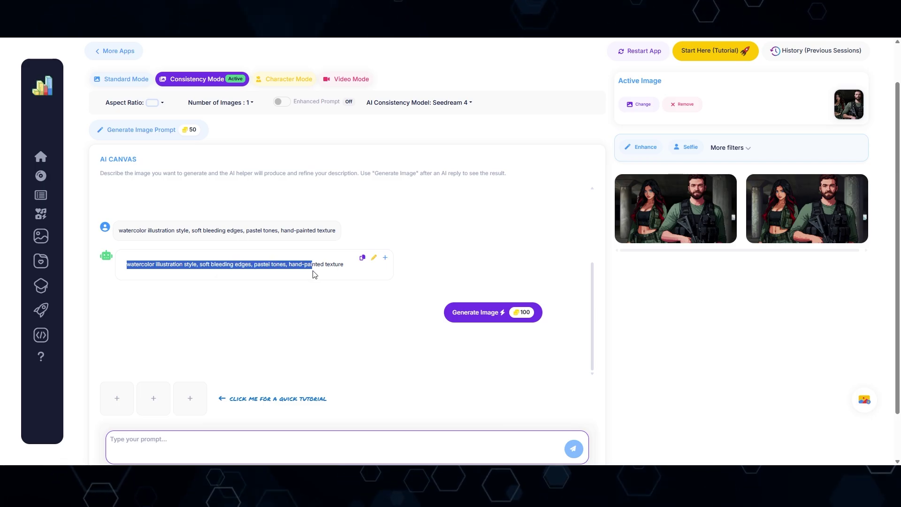
drag(314, 274, 334, 270)
click(478, 321)
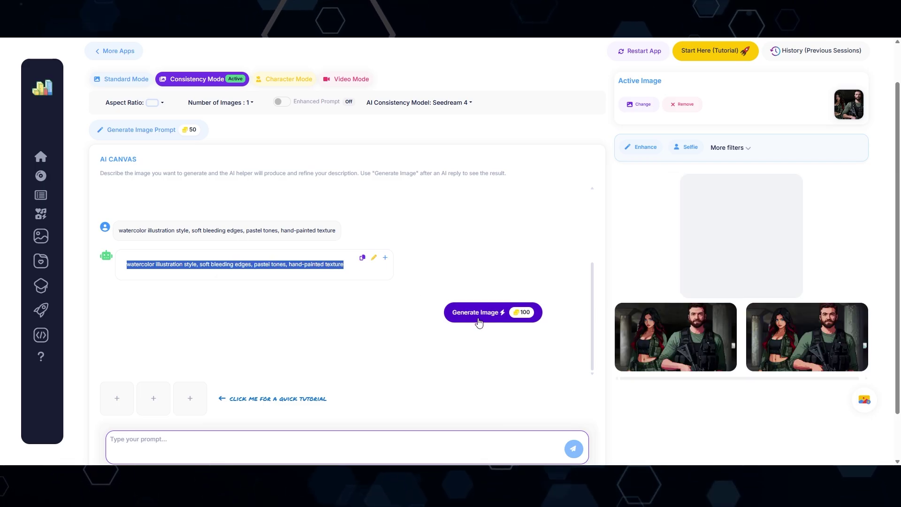
click(478, 322)
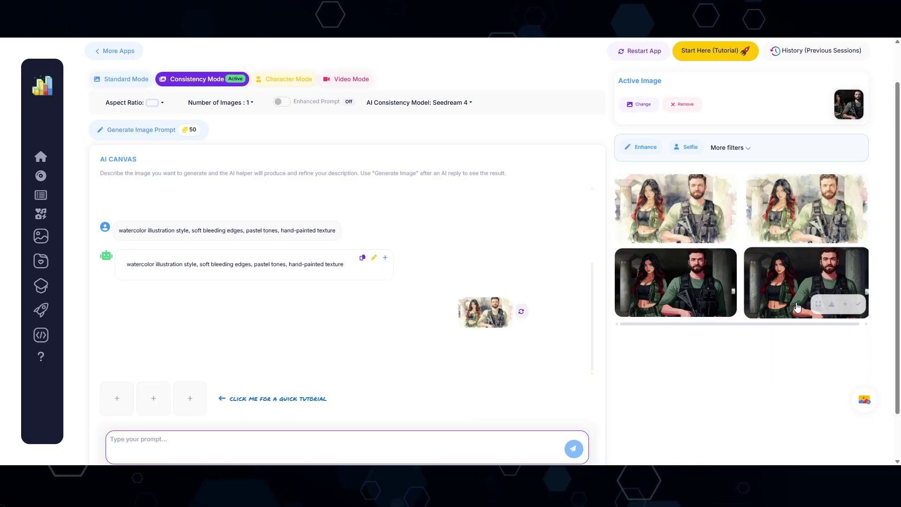
click(819, 232)
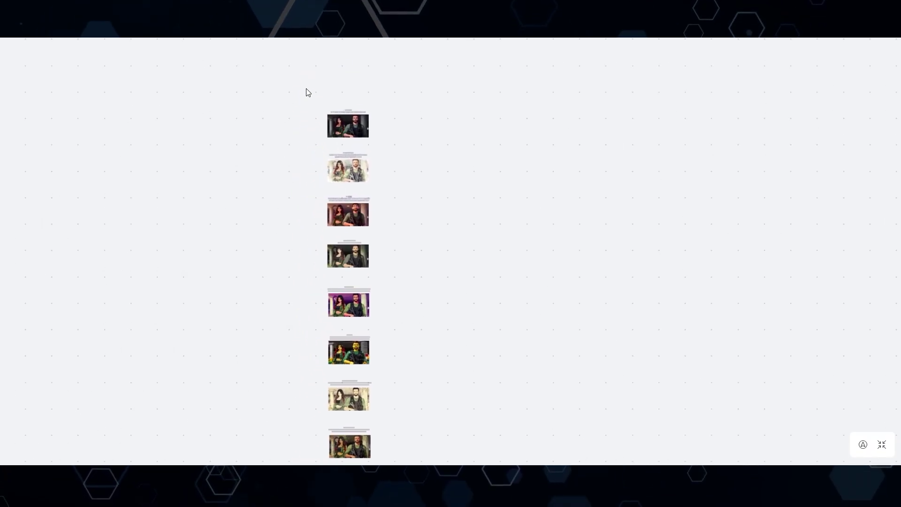
Switch to the whiteboard and examine the numbered style examples and their prompts, from Pixel Art and Watercolor through Retro 90's.
scroll(305, 91, up, 3)
scroll(359, 122, up, 10)
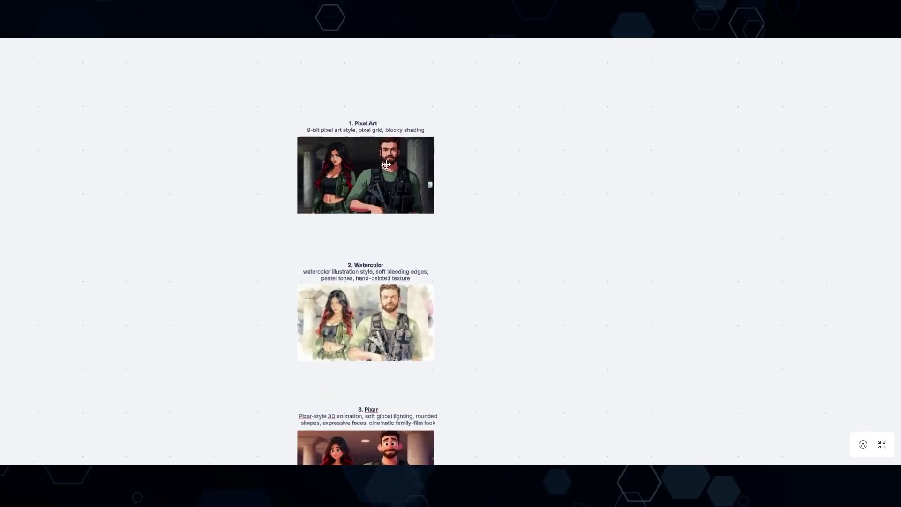
drag(647, 183, 698, 213)
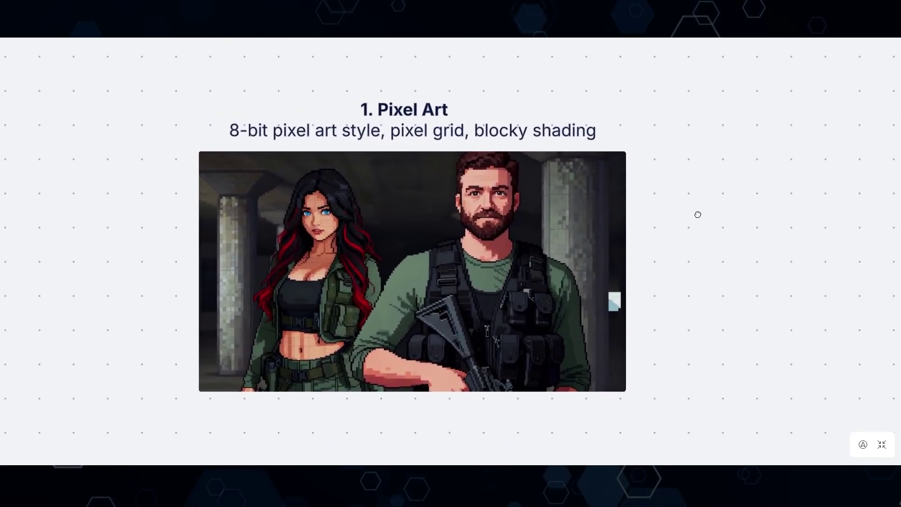
click(505, 210)
scroll(507, 208, up, 3)
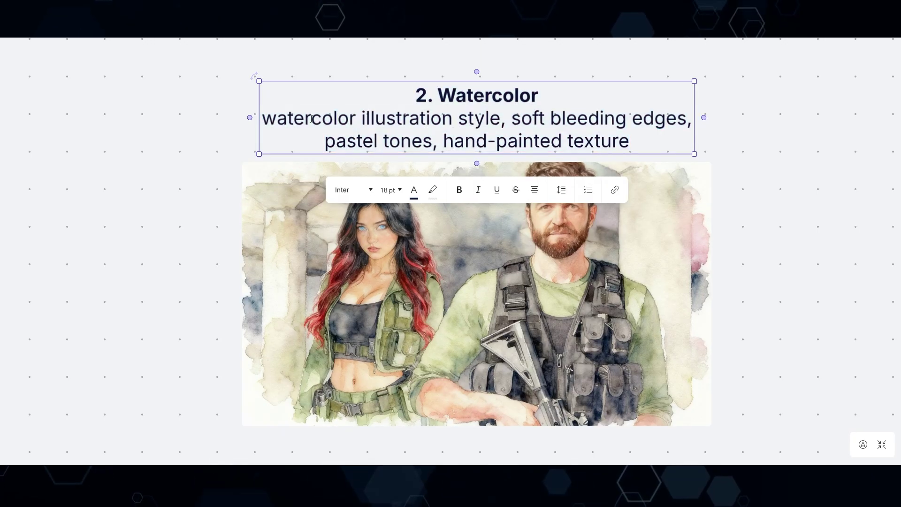
drag(277, 119, 612, 142)
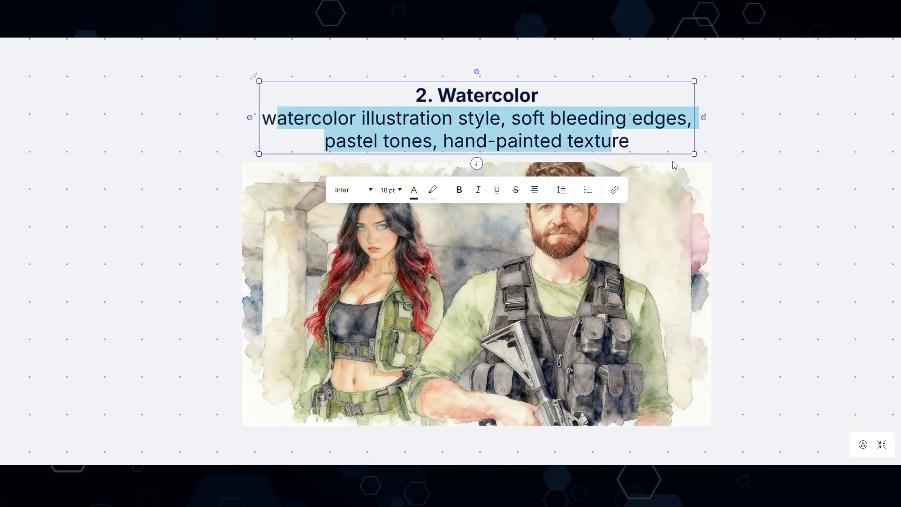
click(746, 180)
scroll(789, 408, down, 10)
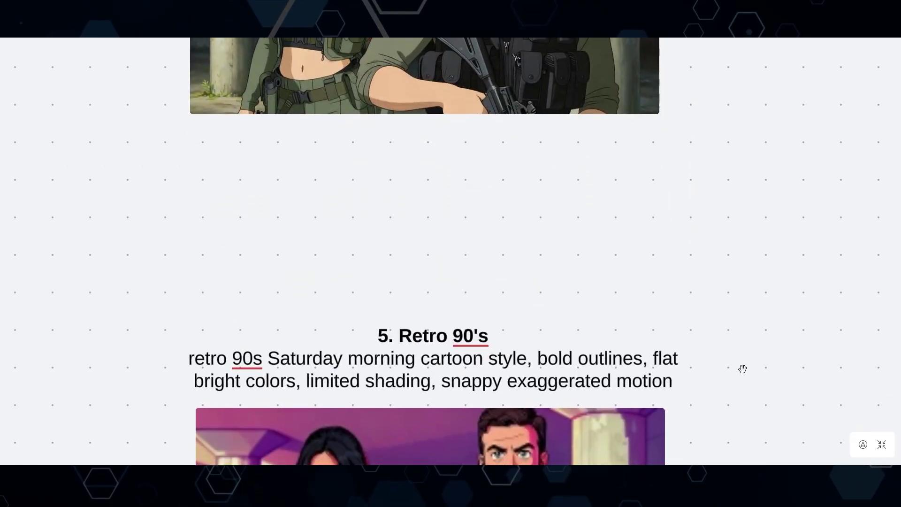
drag(743, 390, 712, 251)
drag(721, 363, 728, 280)
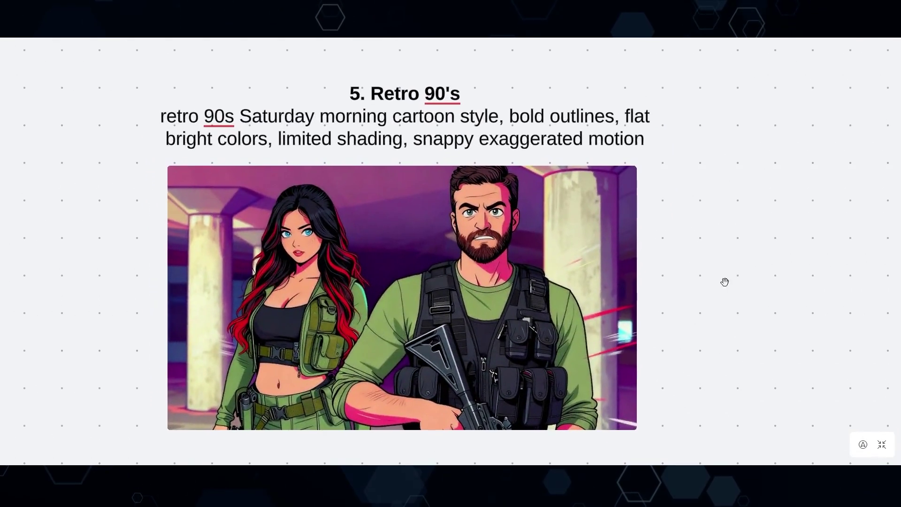
scroll(444, 293, up, 2)
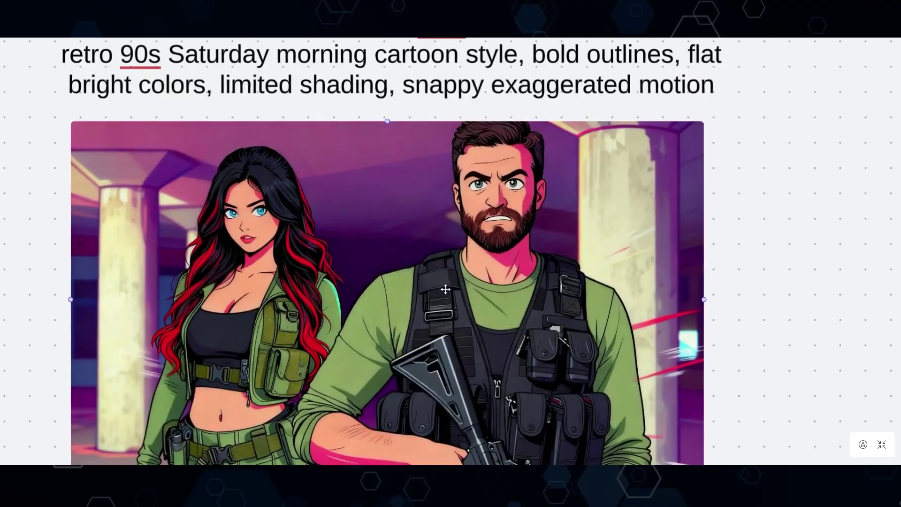
scroll(448, 282, down, 2)
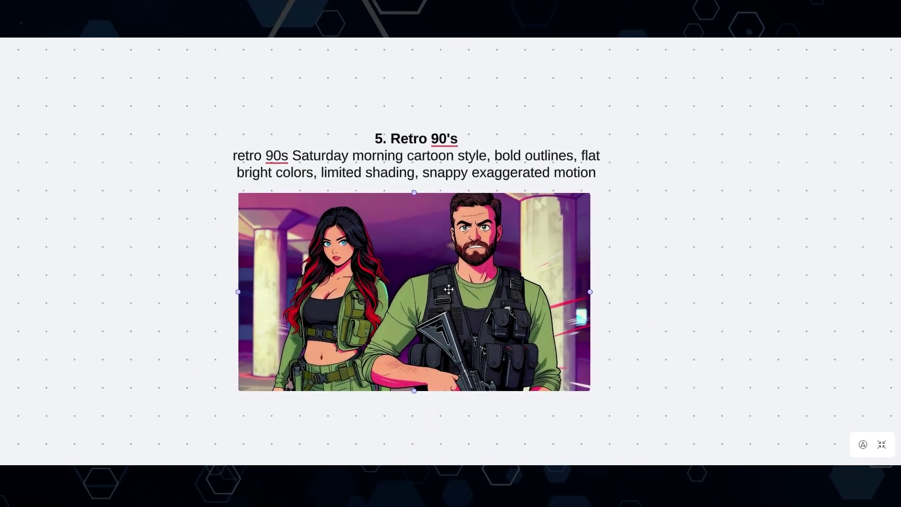
Examine the whiteboard style examples and prompts from Retro 90's and Lego through Cel-Shaded 3D Anime and Comic Book.
scroll(443, 292, up, 1)
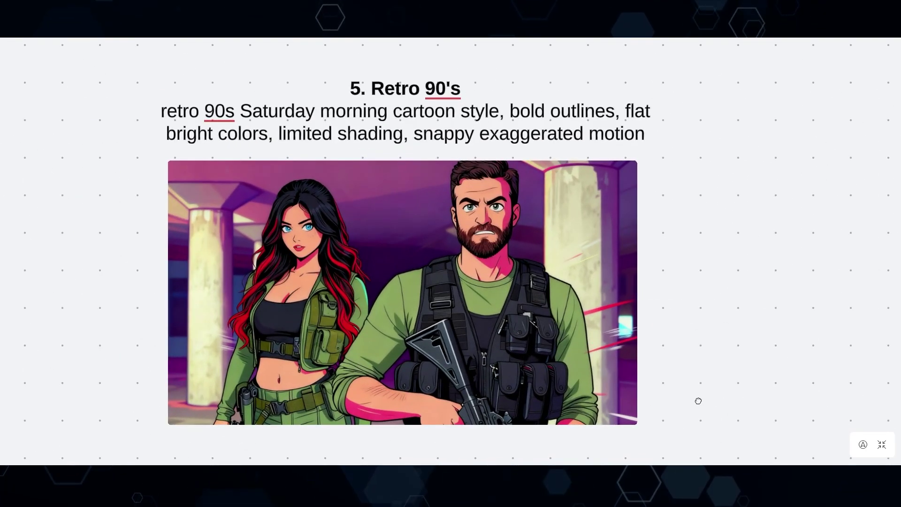
scroll(698, 401, down, 10)
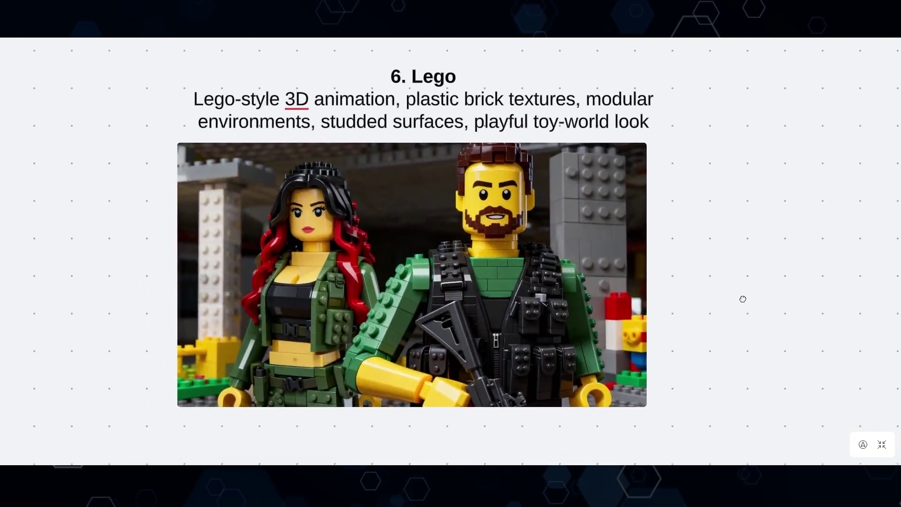
drag(743, 299, 755, 304)
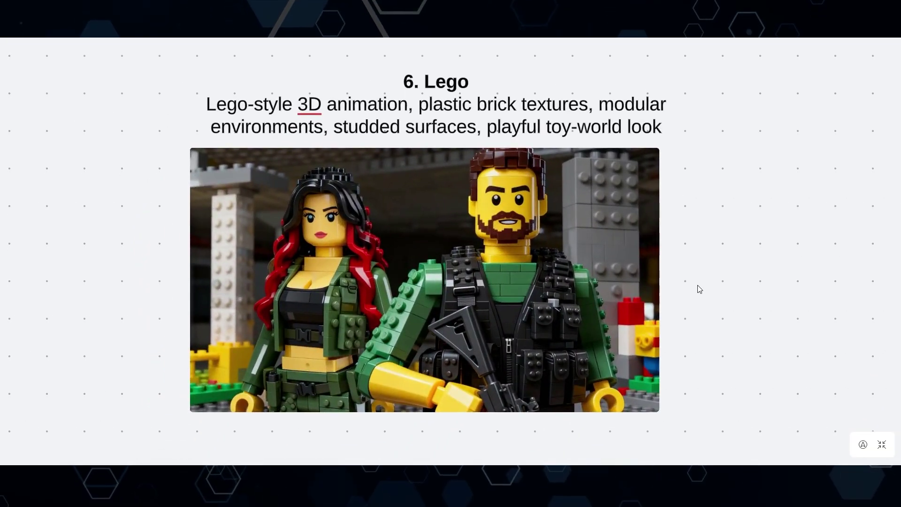
scroll(718, 376, down, 10)
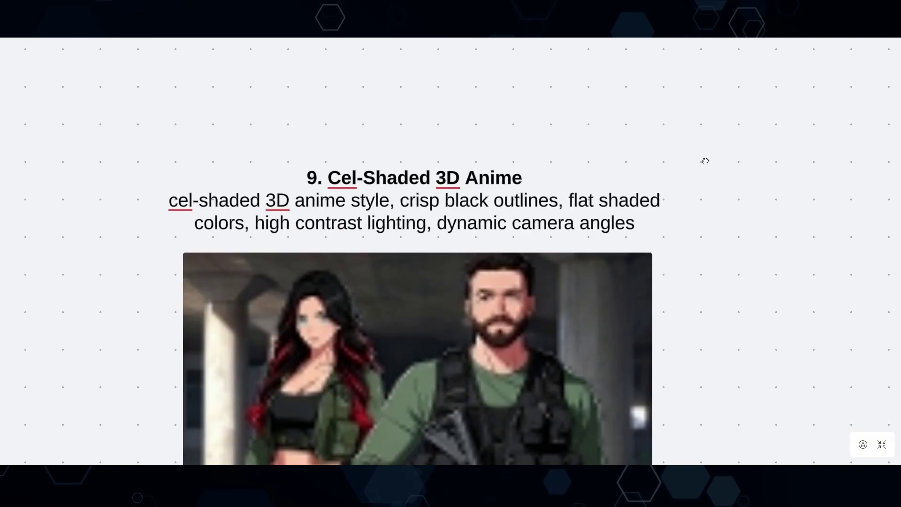
drag(722, 287, 719, 206)
drag(718, 259, 736, 259)
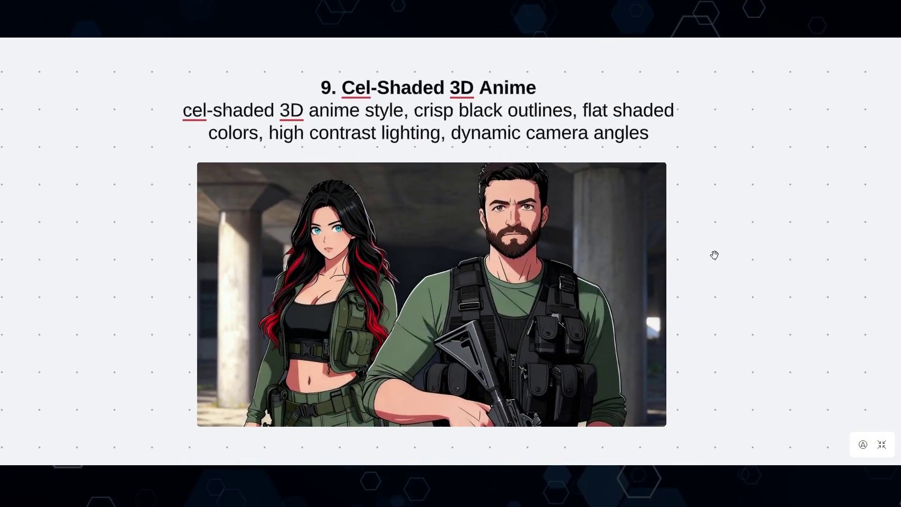
scroll(132, 232, down, 1)
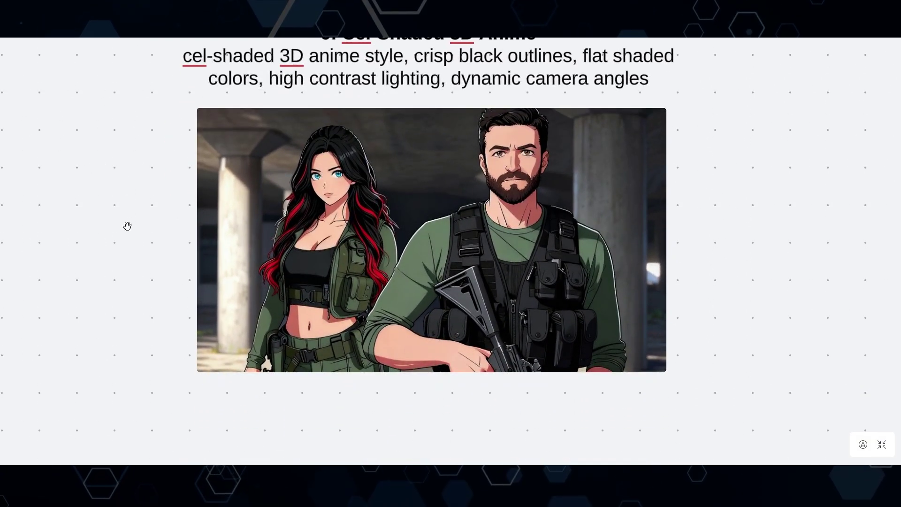
scroll(127, 228, up, 1)
scroll(133, 260, down, 2)
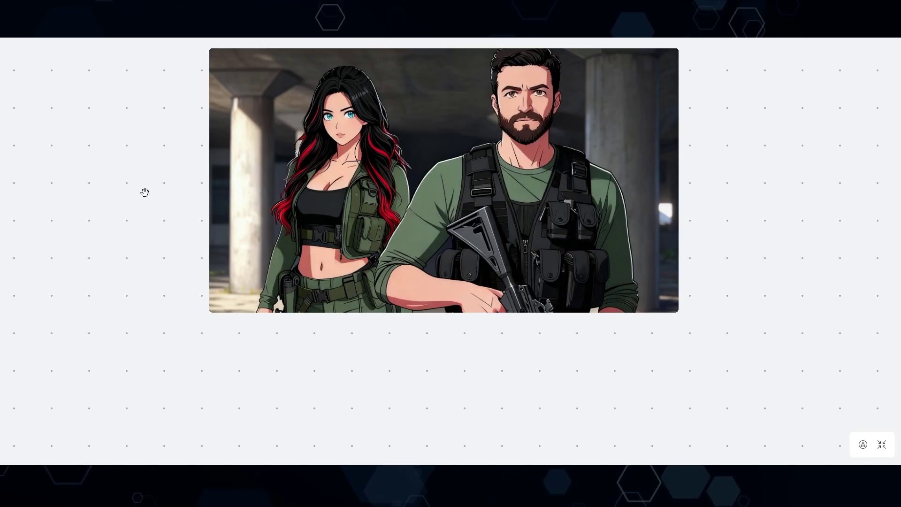
scroll(154, 296, down, 6)
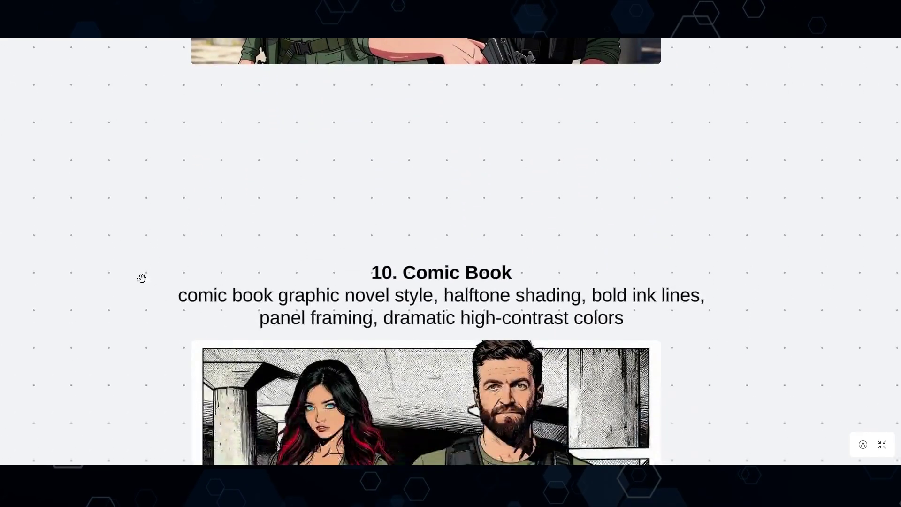
scroll(133, 243, down, 3)
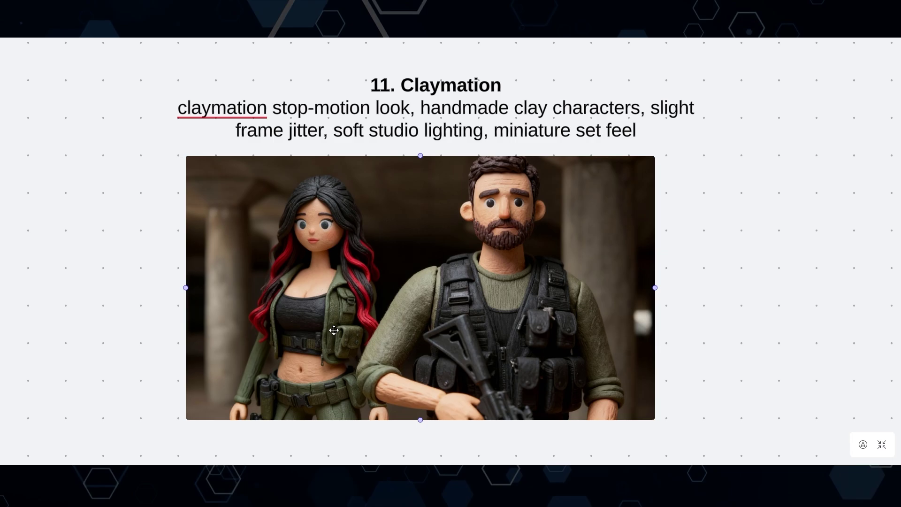
Inspect the Claymation example up close, comparing the clay detail of both characters with the prompt above it.
scroll(361, 314, up, 5)
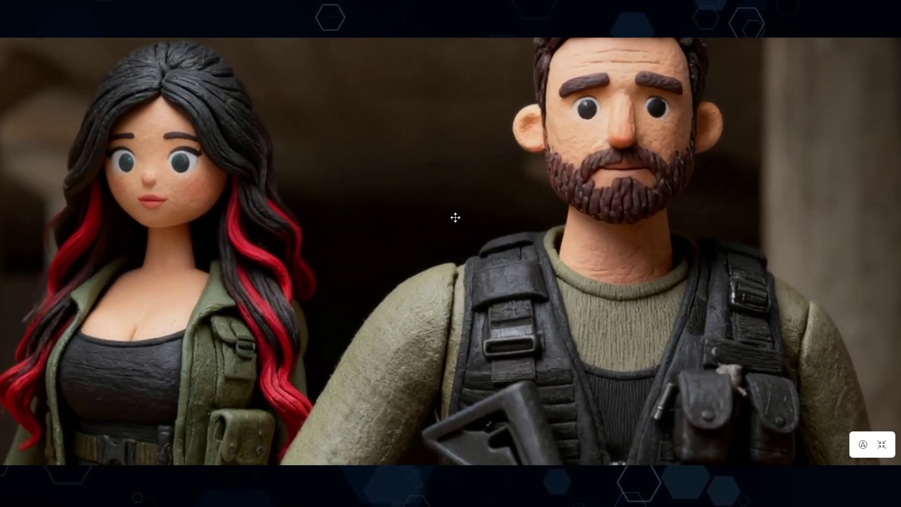
scroll(455, 217, down, 5)
scroll(428, 197, up, 2)
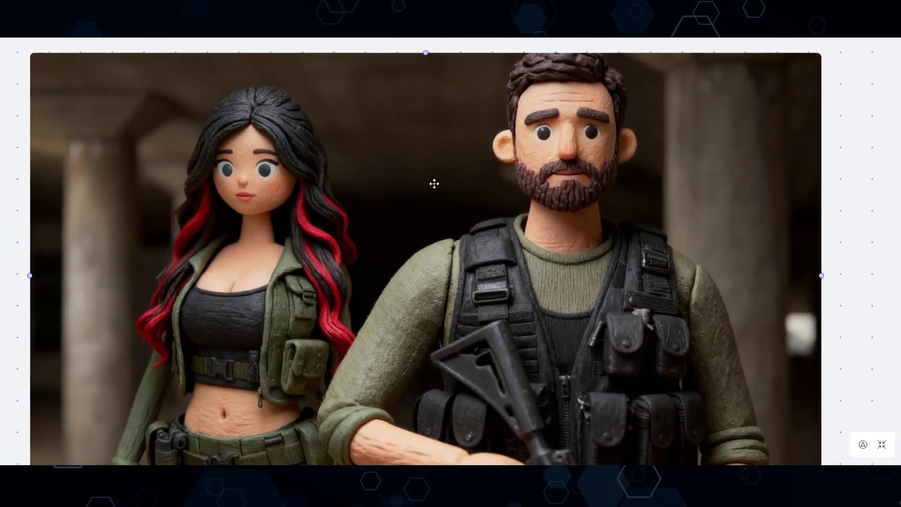
scroll(479, 183, up, 2)
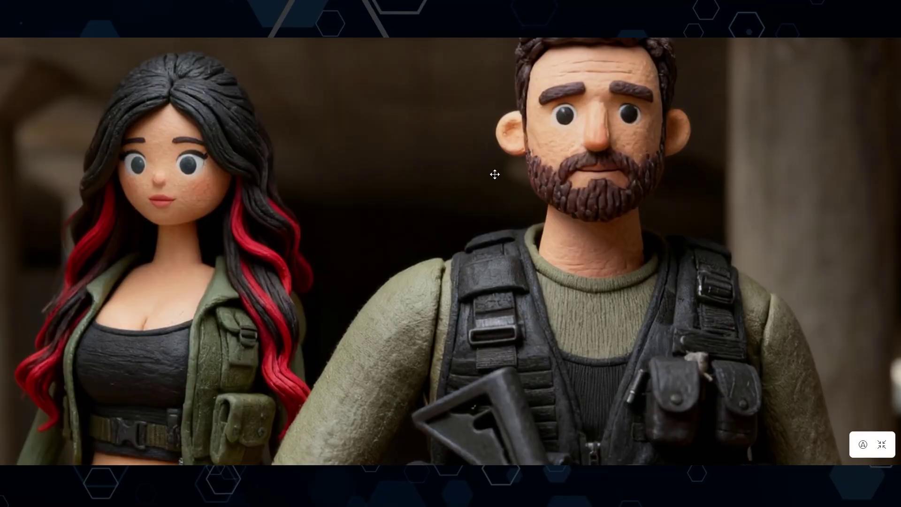
scroll(444, 175, down, 5)
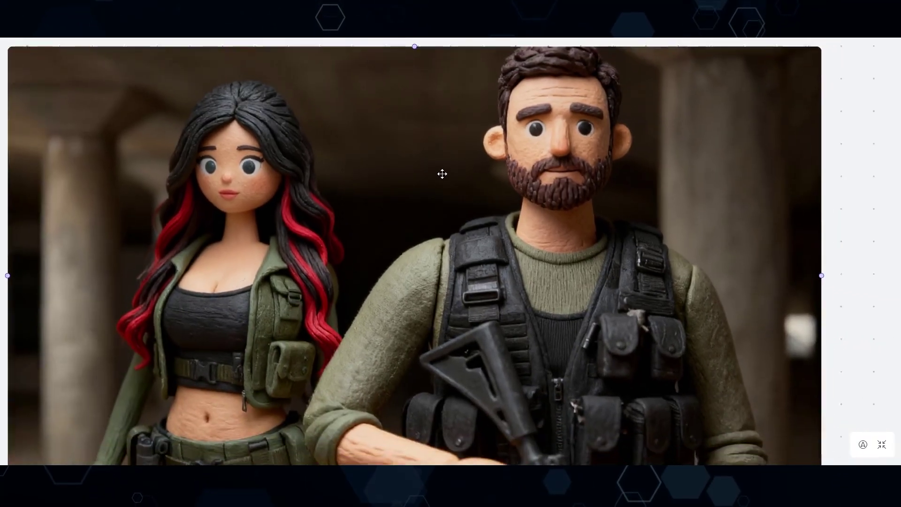
scroll(418, 170, up, 1)
scroll(417, 170, up, 1)
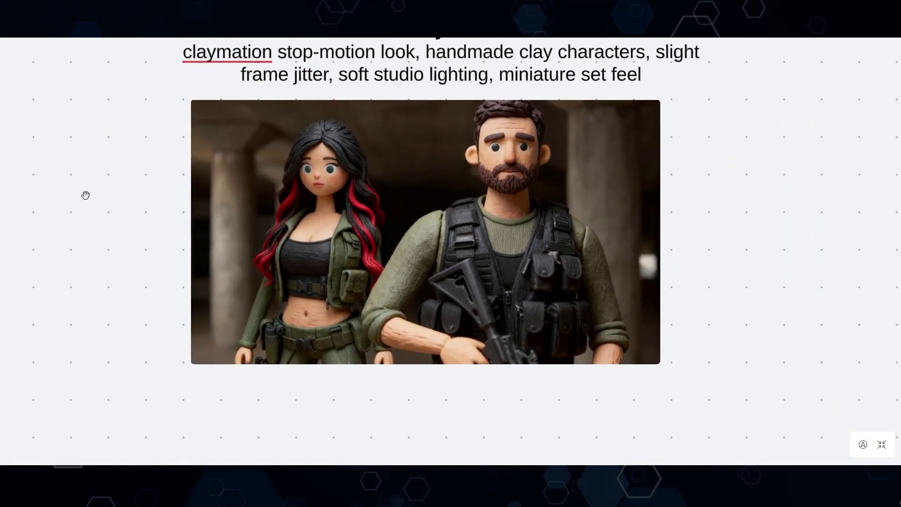
drag(85, 195, 89, 243)
Examine the Wool / Felt Miniature example with its prompt and the folded-paper stop-motion example after it, both in close-up.
drag(149, 358, 150, 237)
scroll(151, 236, down, 6)
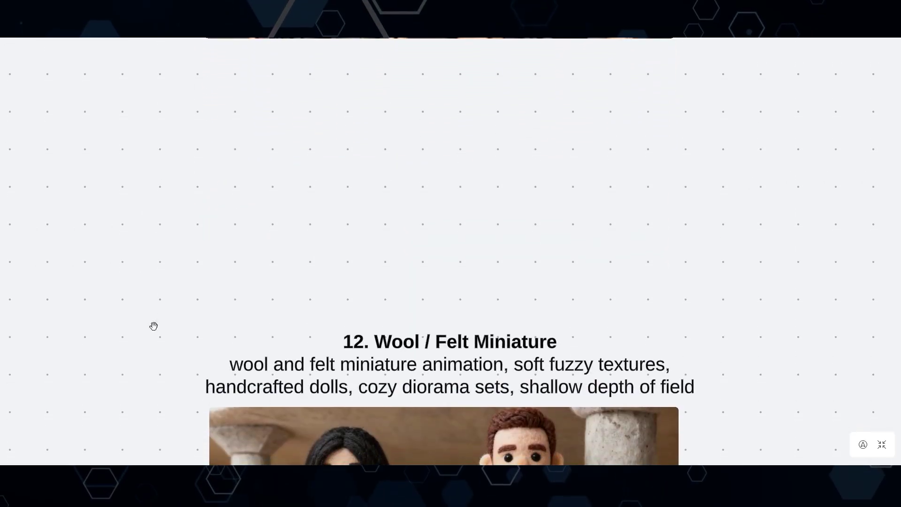
click(208, 286)
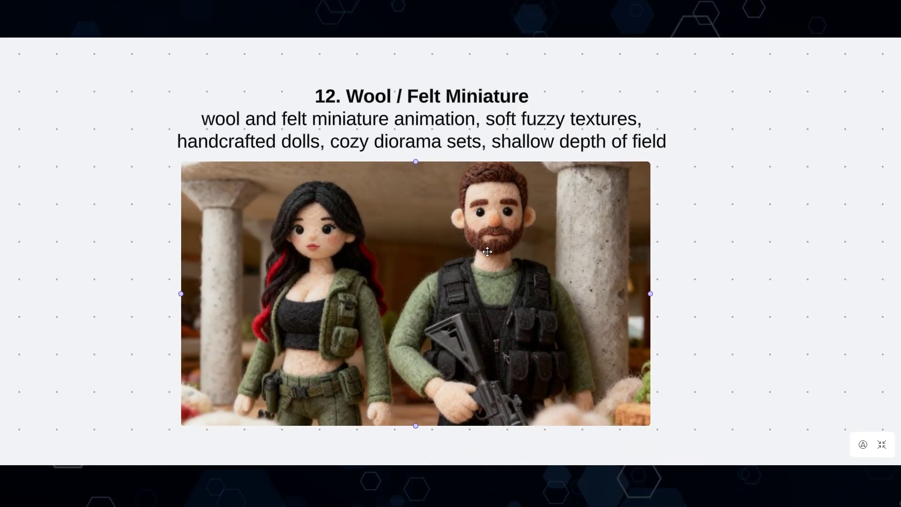
scroll(487, 252, up, 5)
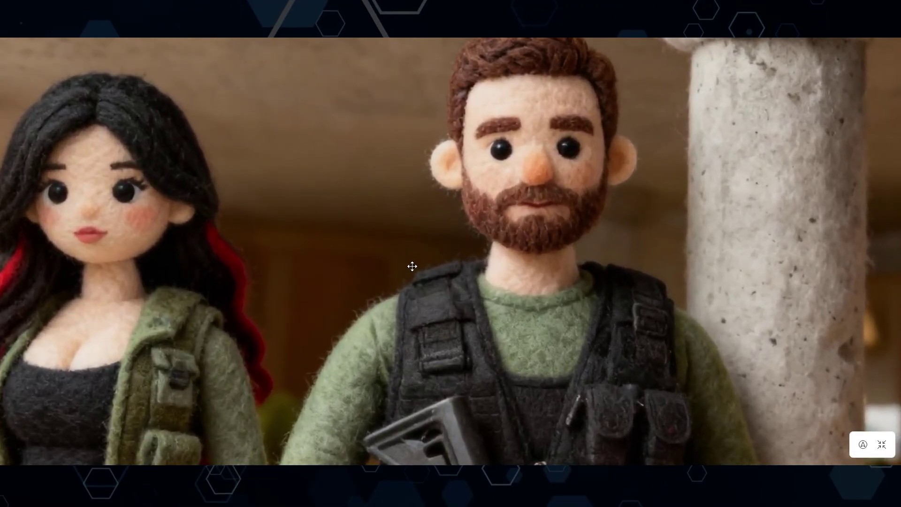
scroll(383, 287, down, 5)
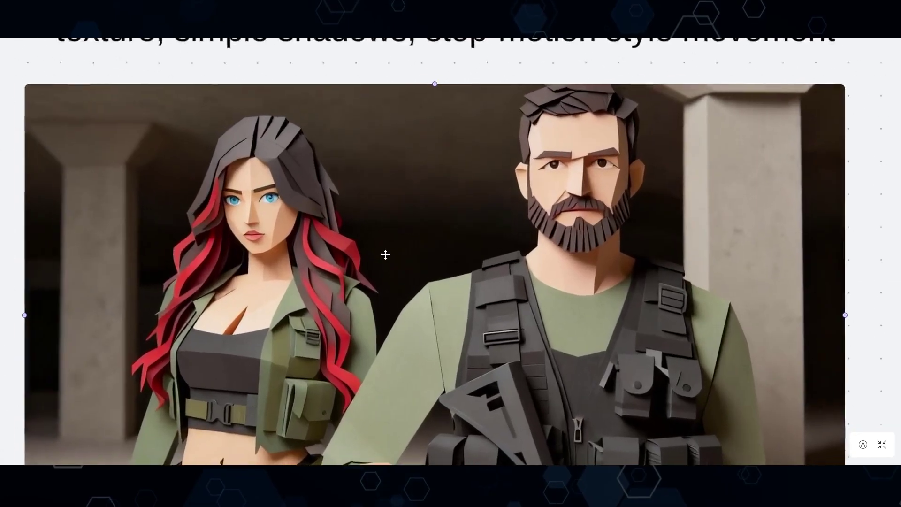
scroll(383, 253, up, 2)
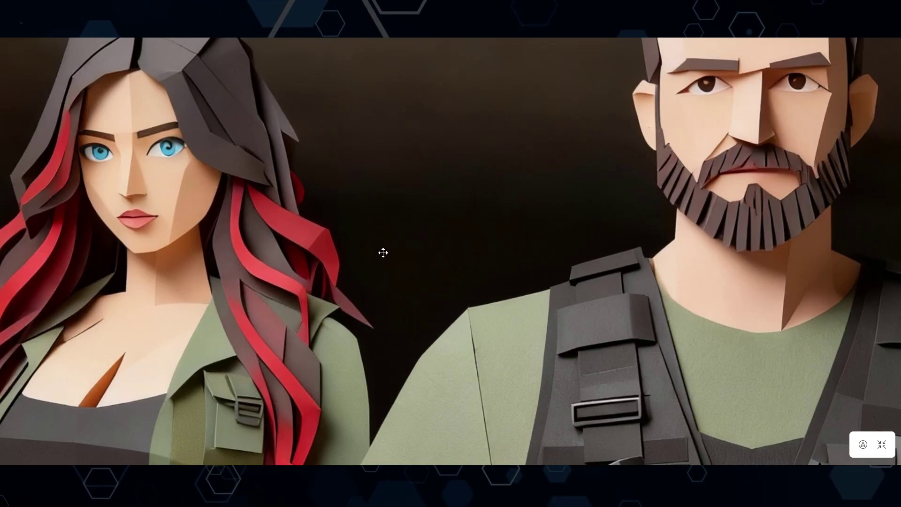
scroll(383, 253, down, 3)
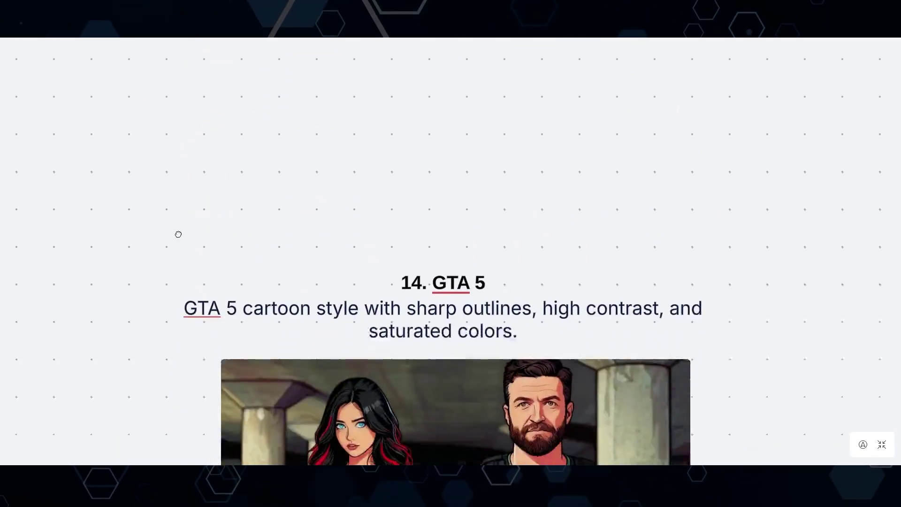
scroll(179, 234, down, 5)
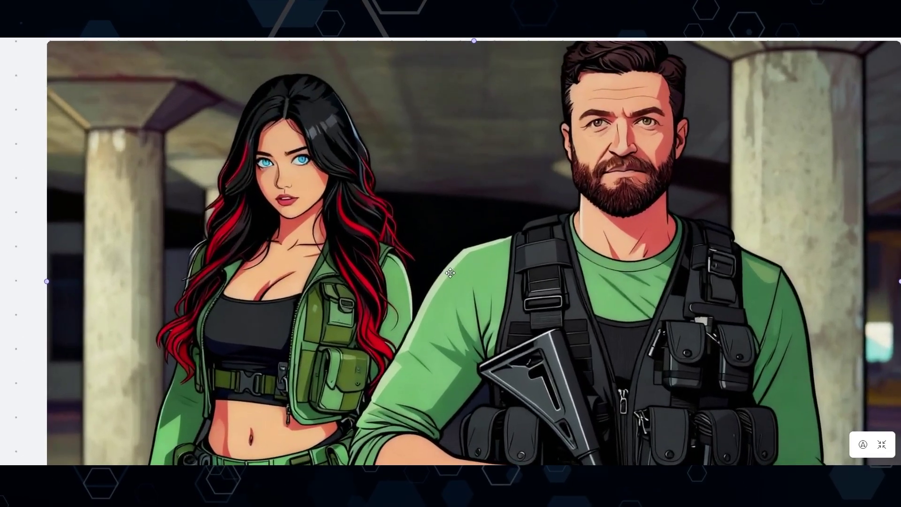
Examine the GTA 5 and Simpsons style examples, reading their prompts and viewing both images enlarged.
scroll(398, 229, down, 3)
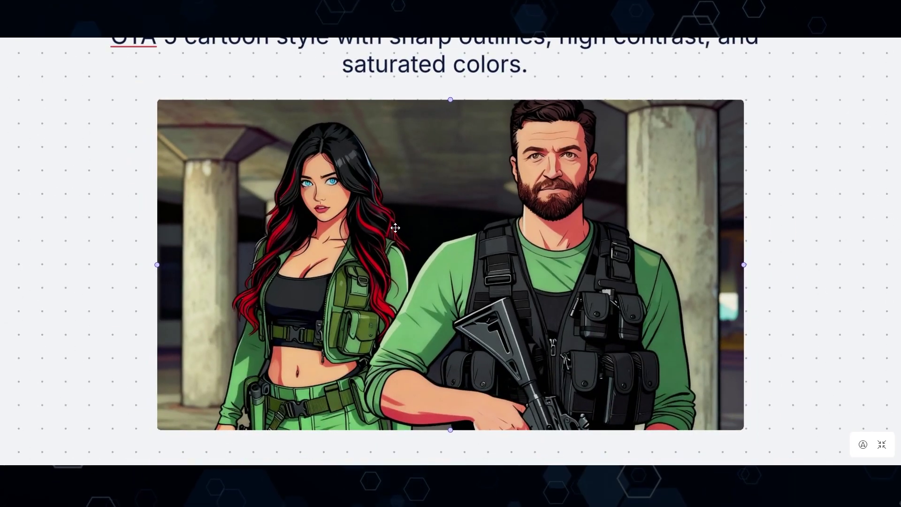
scroll(395, 228, down, 2)
scroll(165, 389, down, 10)
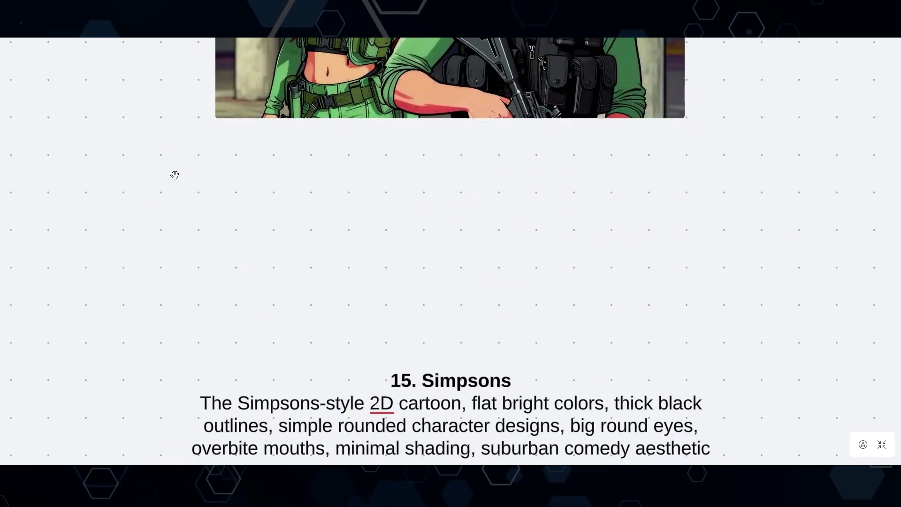
scroll(137, 237, up, 1)
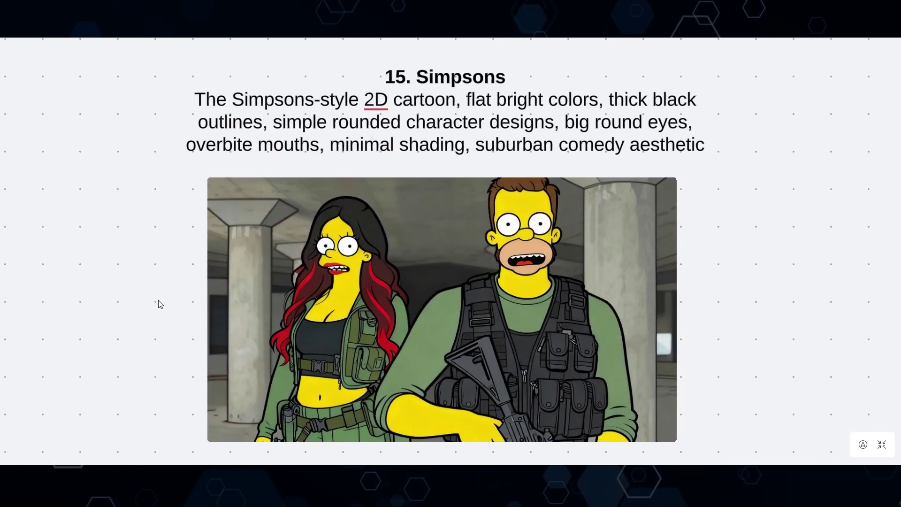
scroll(159, 304, down, 2)
scroll(160, 318, up, 2)
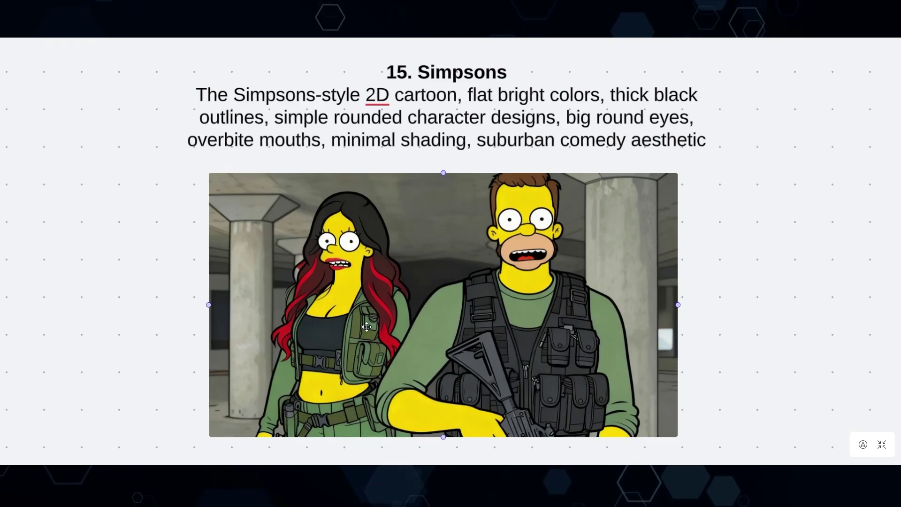
scroll(366, 326, up, 2)
scroll(460, 275, down, 2)
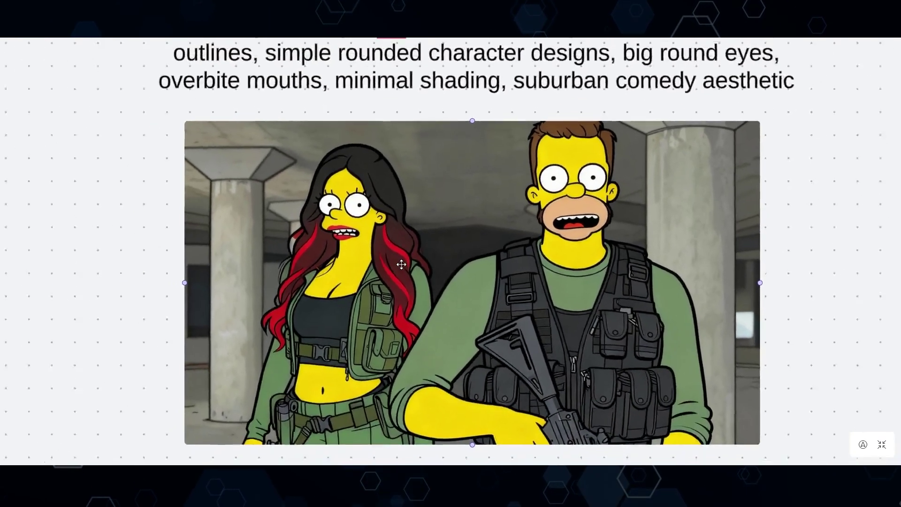
drag(142, 220, 109, 245)
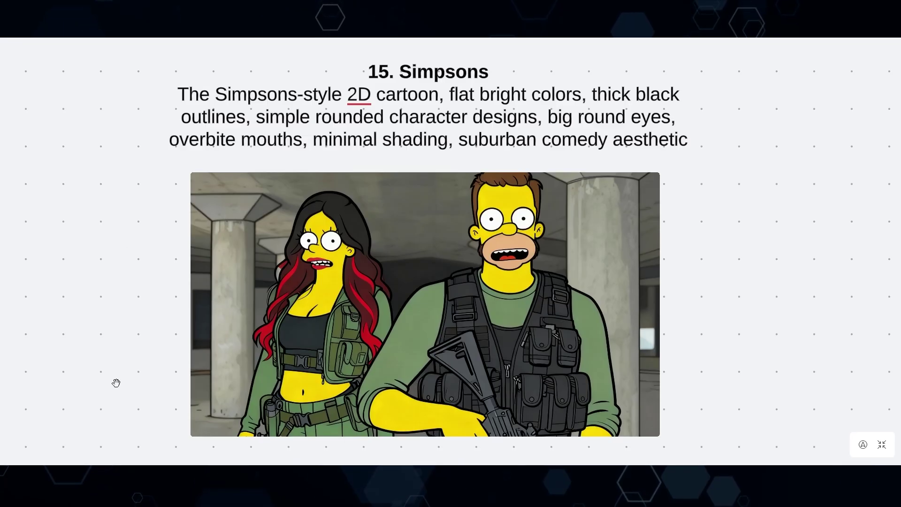
Examine the South Park example and its prompt, viewing the flat cutout look of both characters up close.
scroll(137, 245, down, 5)
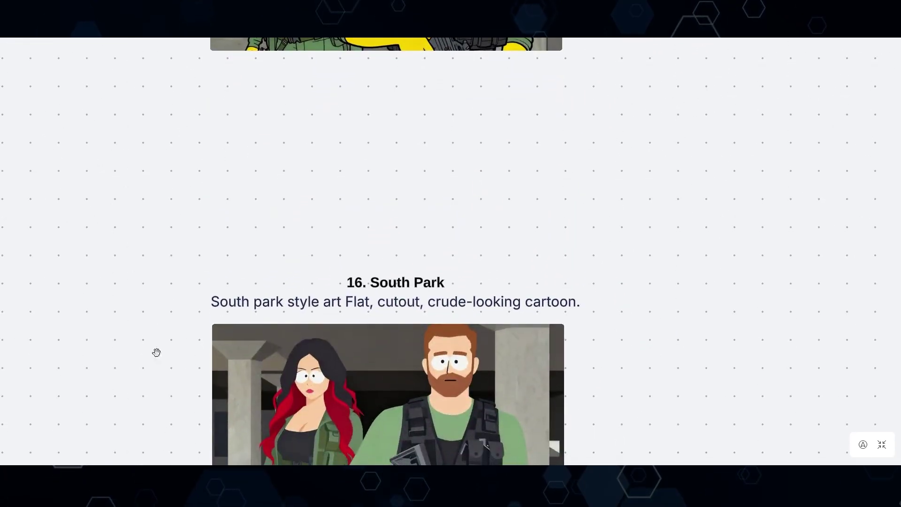
drag(156, 352, 157, 254)
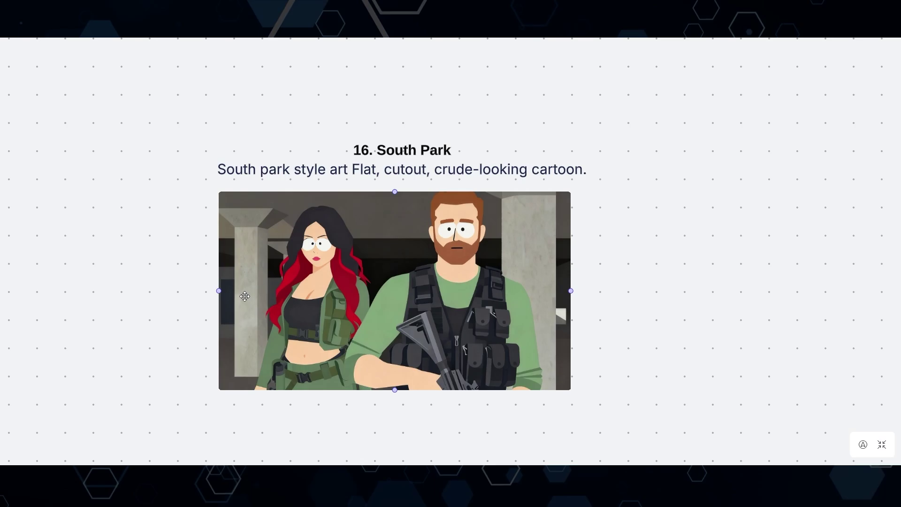
scroll(244, 296, up, 2)
scroll(232, 269, up, 2)
scroll(231, 269, down, 2)
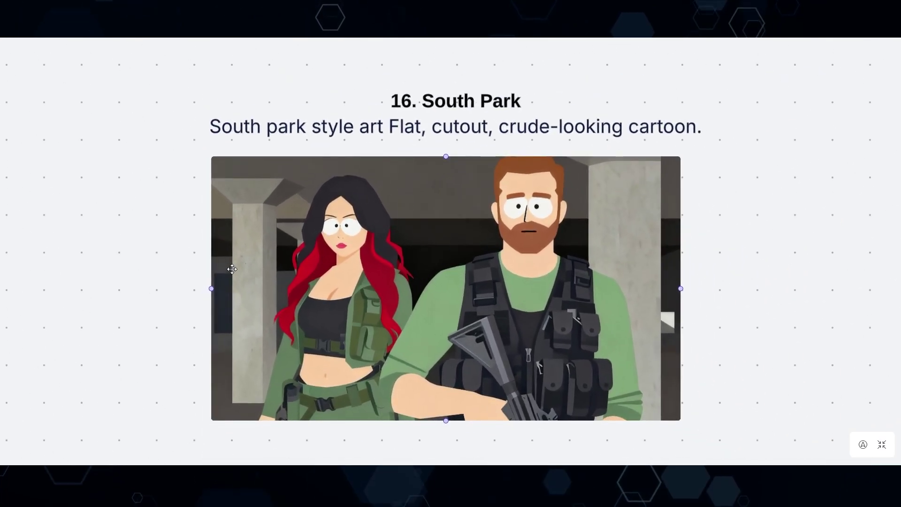
scroll(526, 370, up, 5)
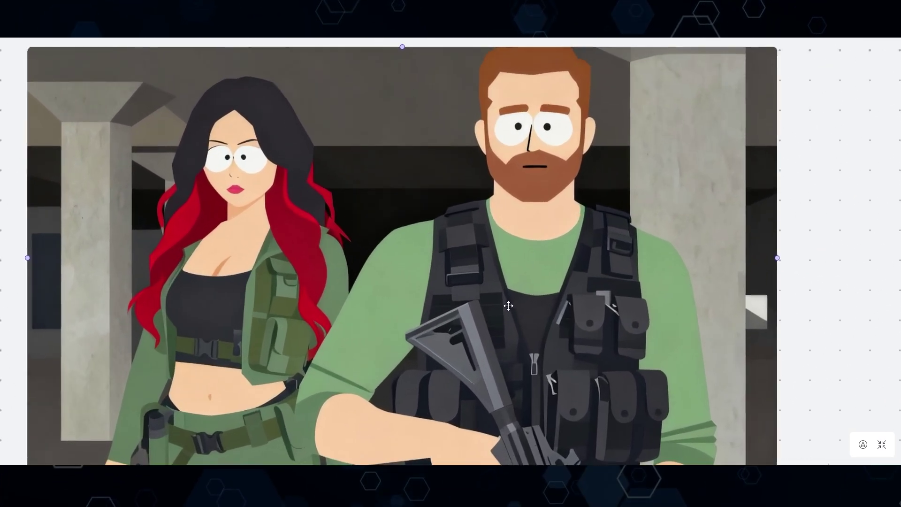
scroll(175, 177, up, 2)
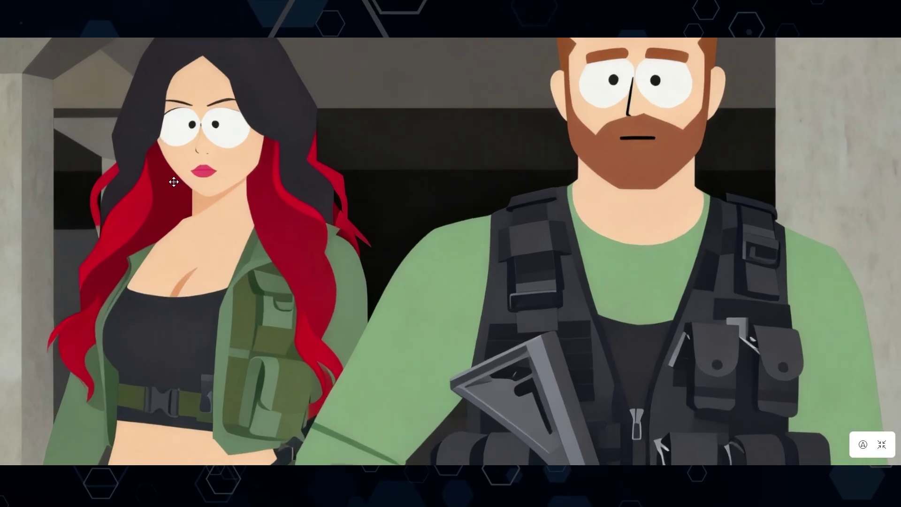
scroll(174, 181, down, 4)
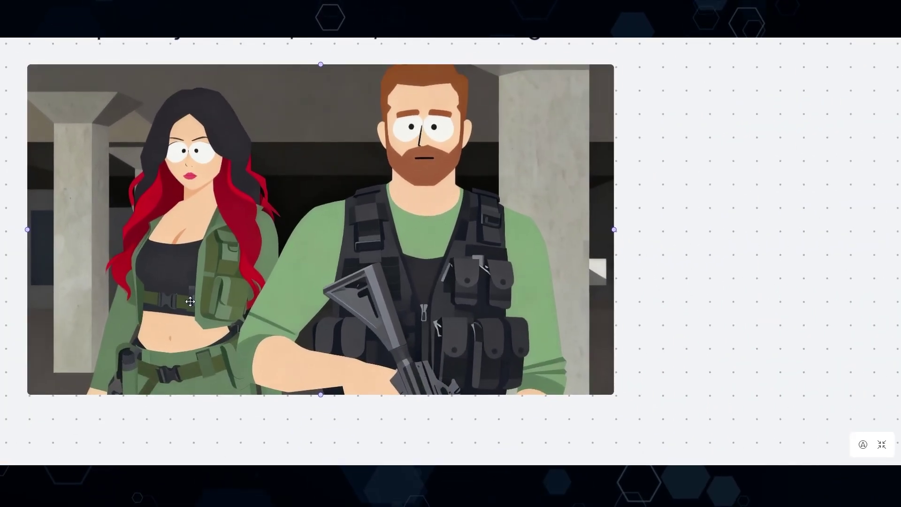
drag(197, 428, 328, 458)
scroll(265, 350, down, 2)
click(233, 266)
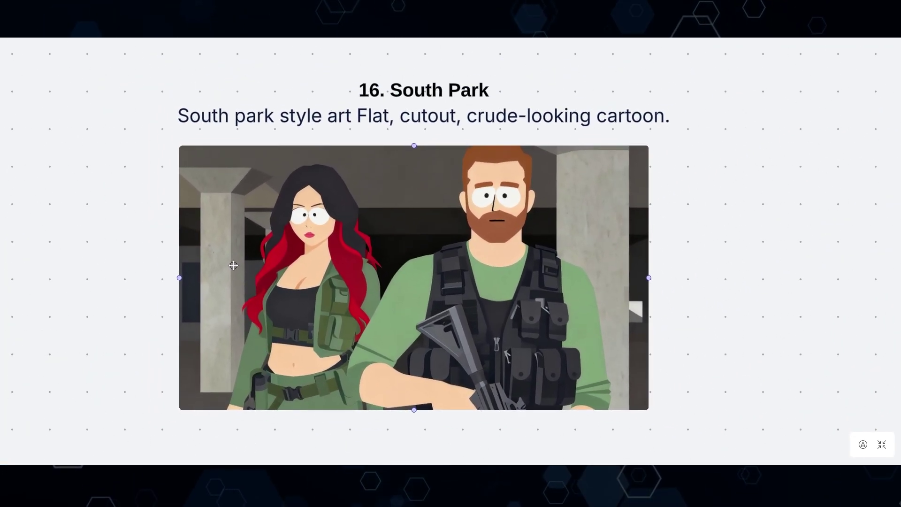
Move on to the Disney example on the whiteboard and read its 90s illustration prompt.
drag(133, 380, 141, 163)
mouse_move(153, 335)
mouse_down()
mouse_move(161, 154)
mouse_move(175, 93)
mouse_up()
drag(168, 302, 136, 65)
drag(134, 111, 147, 134)
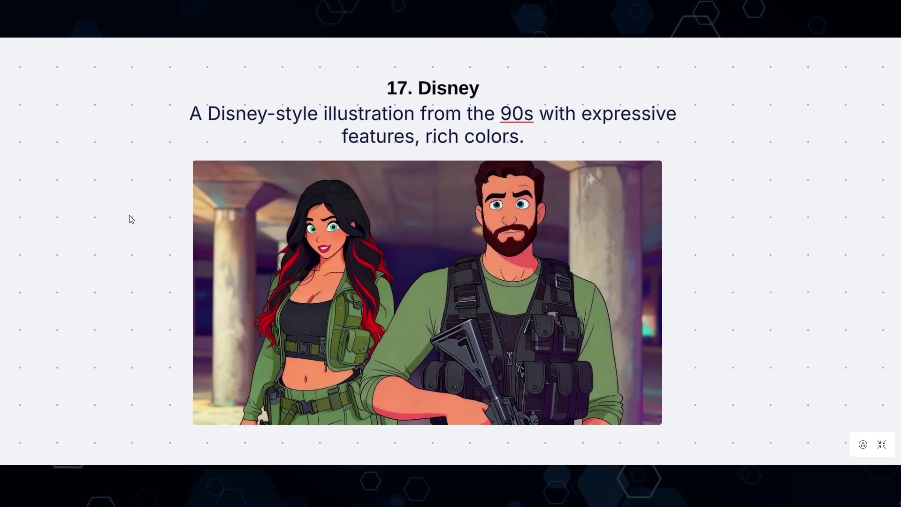
Examine the Tim Burton and Muppets style examples with their prompts, and compare them with the Disney example above.
scroll(163, 279, down, 1)
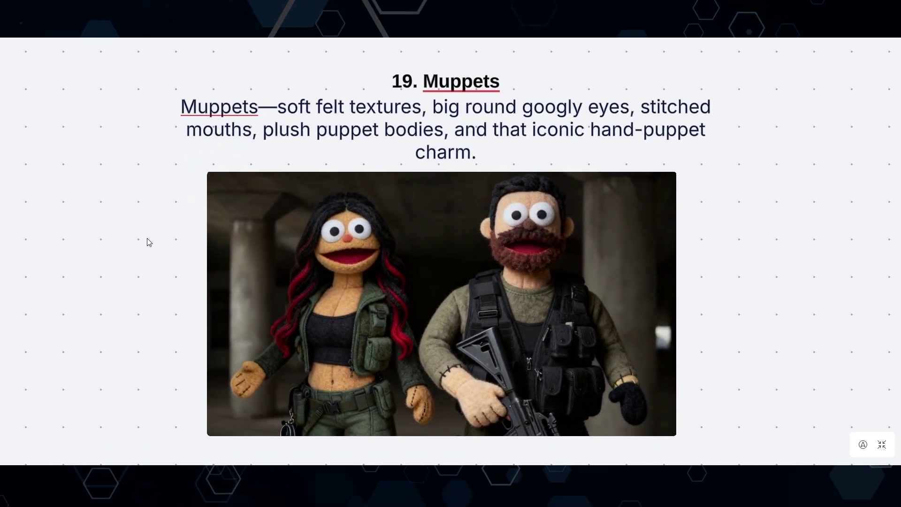
scroll(165, 151, down, 3)
scroll(163, 151, up, 2)
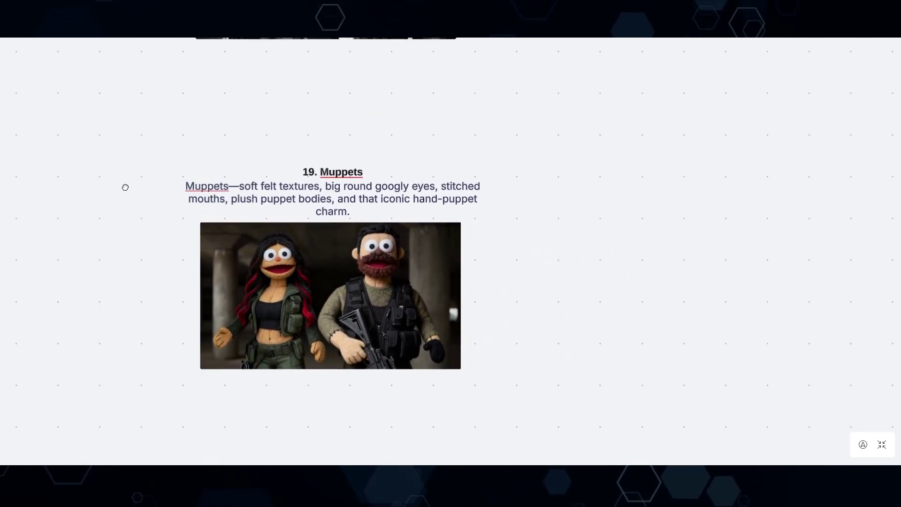
scroll(135, 173, down, 2)
scroll(136, 173, down, 1)
drag(123, 137, 195, 295)
drag(167, 142, 185, 292)
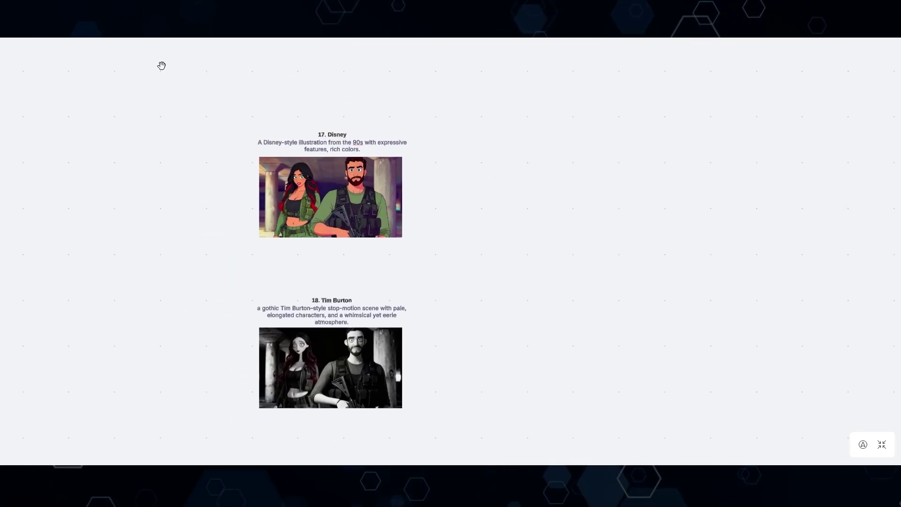
drag(161, 65, 192, 151)
drag(182, 100, 192, 215)
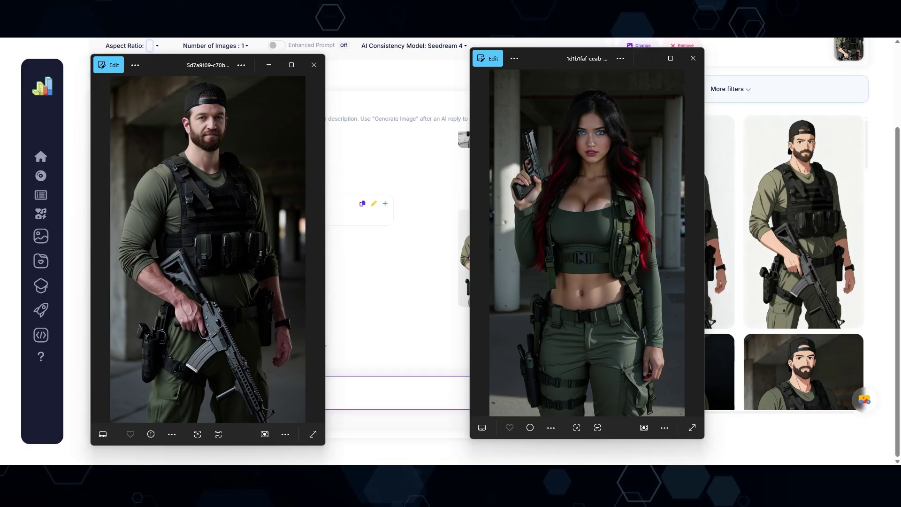
Place the anime versions of the man and the woman beside their original photos for comparison.
drag(0, 166, 329, 72)
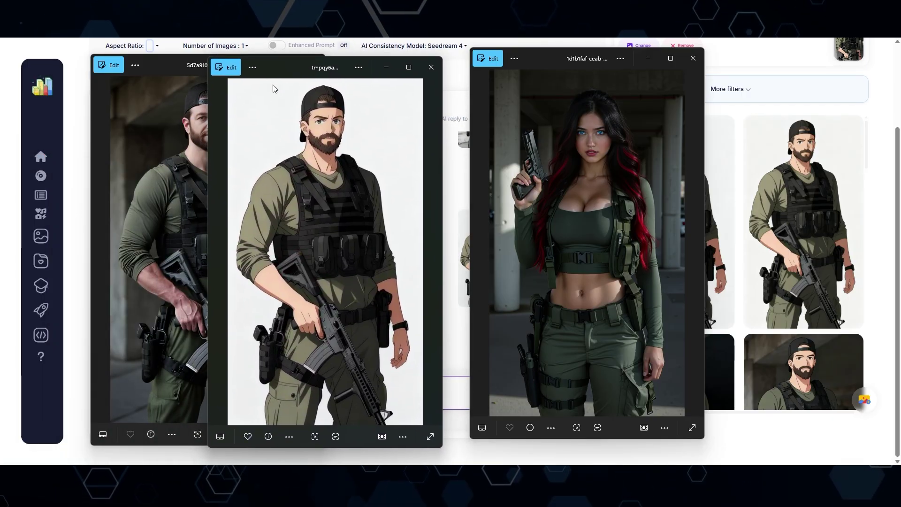
drag(116, 102, 732, 70)
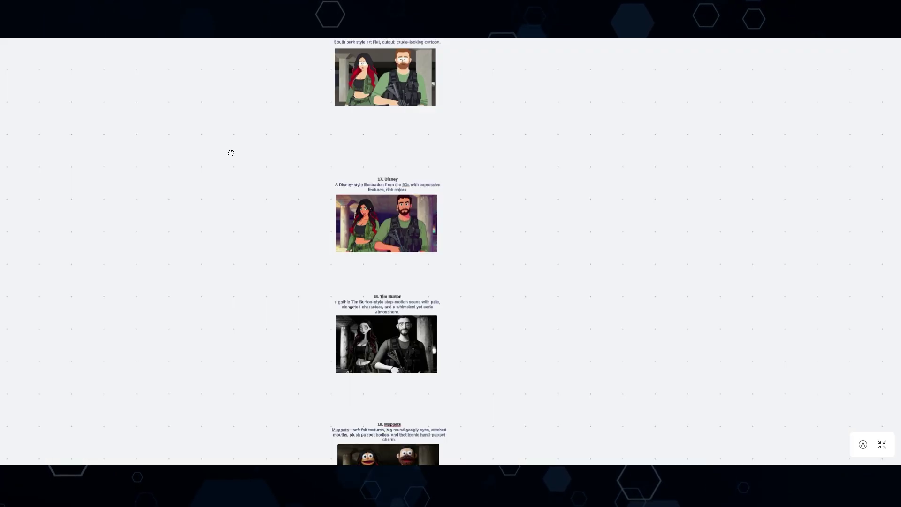
Look back over the numbered style examples on the whiteboard, from South Park up to Lego.
drag(229, 153, 235, 66)
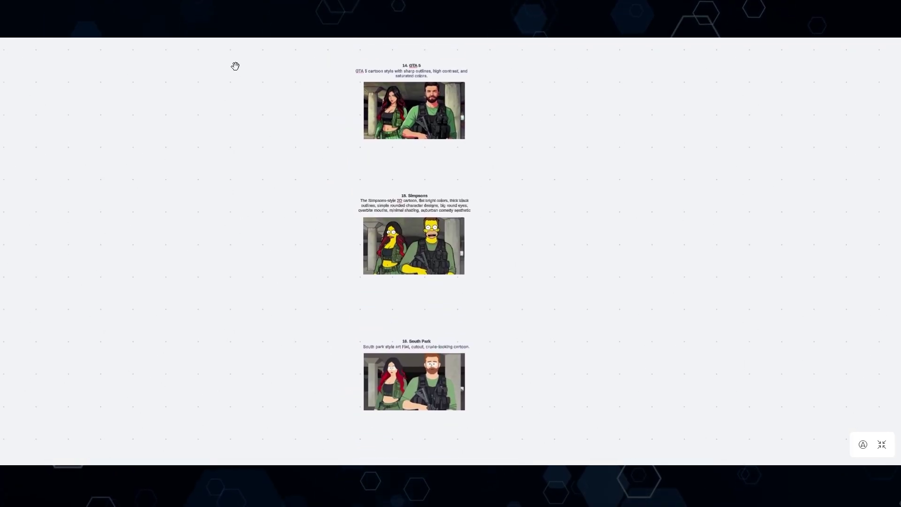
scroll(260, 158, up, 5)
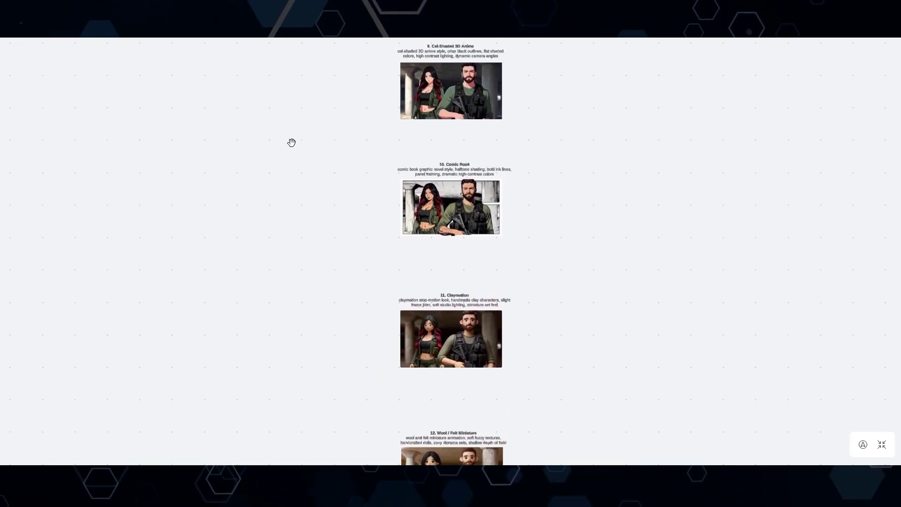
scroll(305, 166, up, 2)
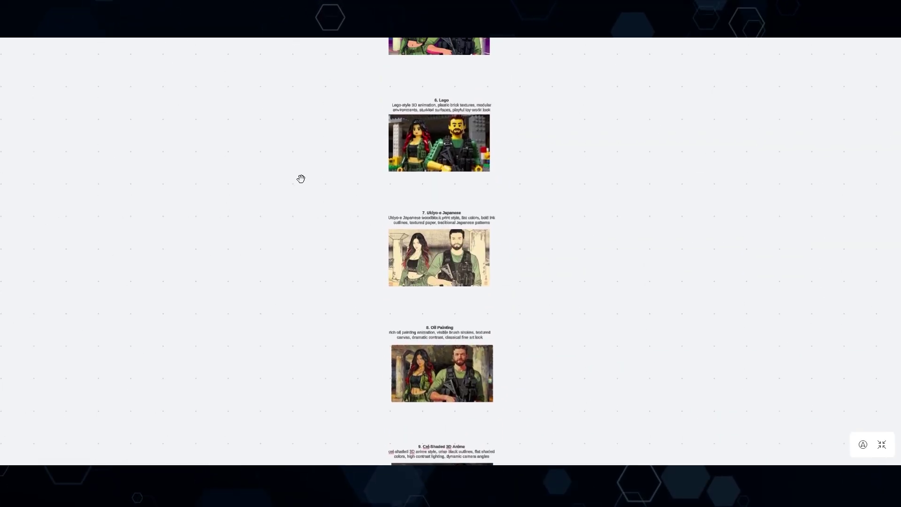
scroll(301, 172, up, 3)
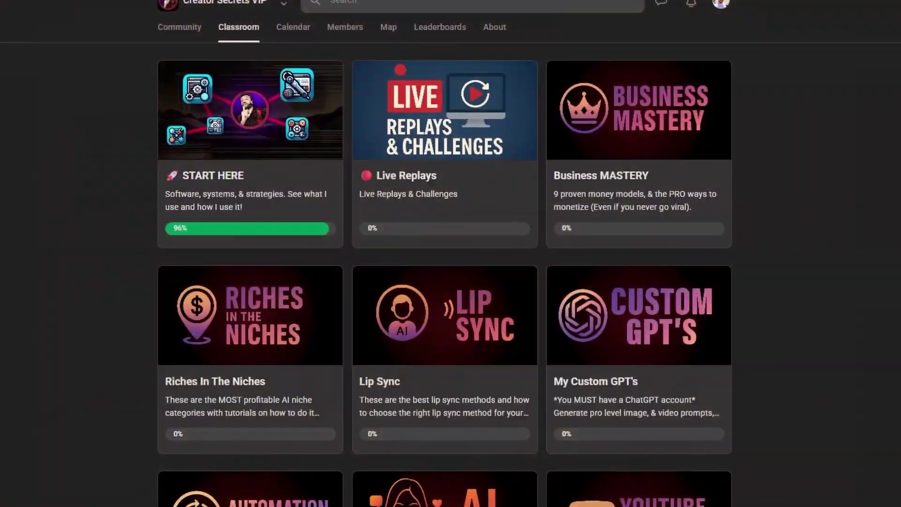
Browse the course cards and the community posts of the Creator Secrets VIP group on Skool.
scroll(445, 263, down, 3)
scroll(445, 270, down, 1)
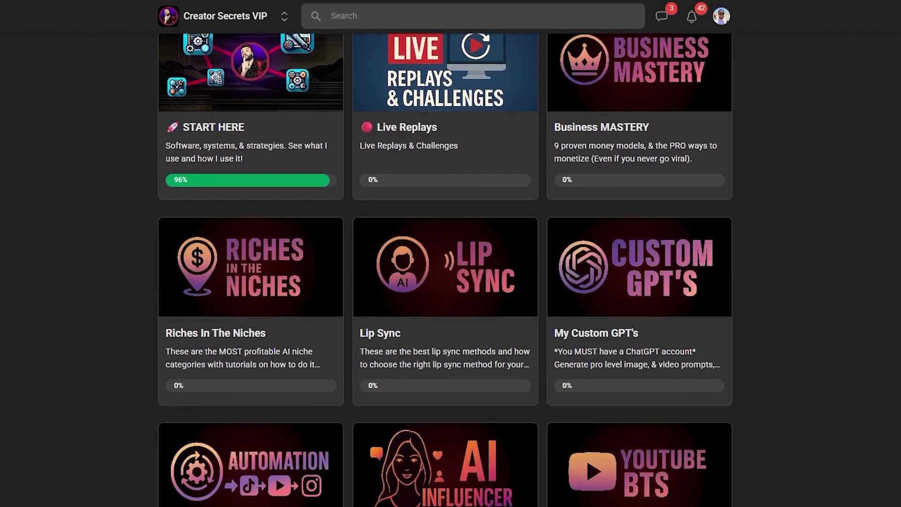
scroll(445, 263, down, 1)
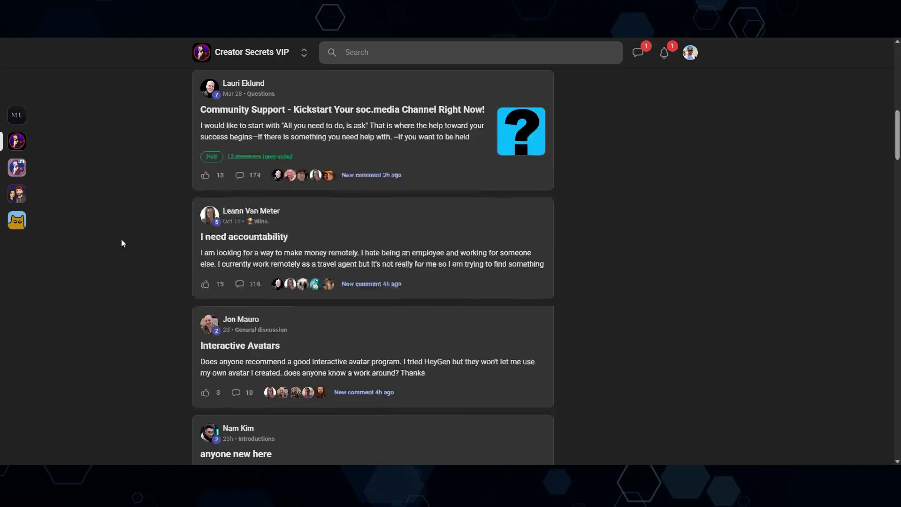
scroll(117, 237, up, 12)
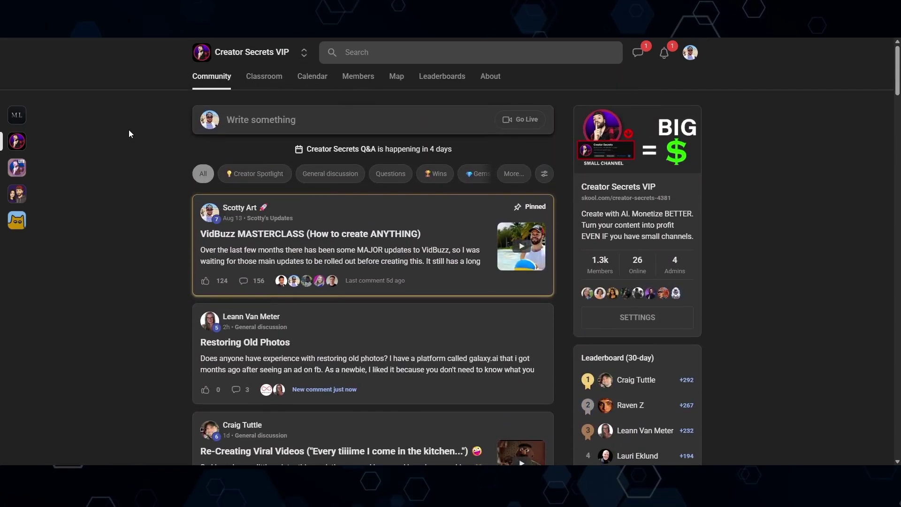
Open the DFY Story Circle lesson of the My Custom GPT's course in the group's Classroom.
click(257, 78)
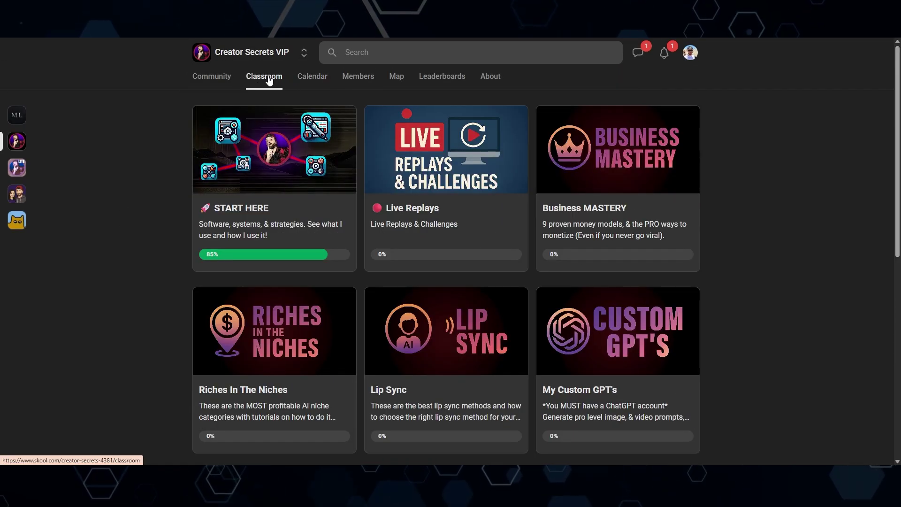
scroll(463, 195, down, 2)
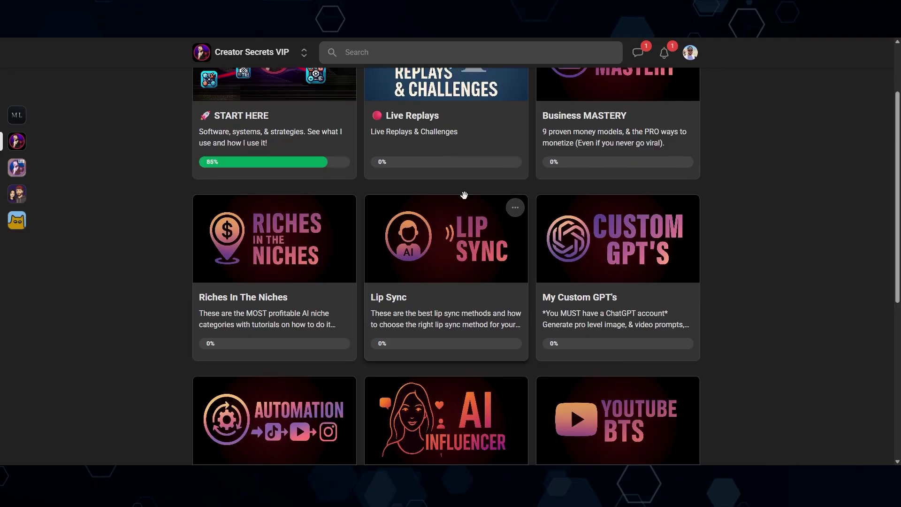
click(613, 257)
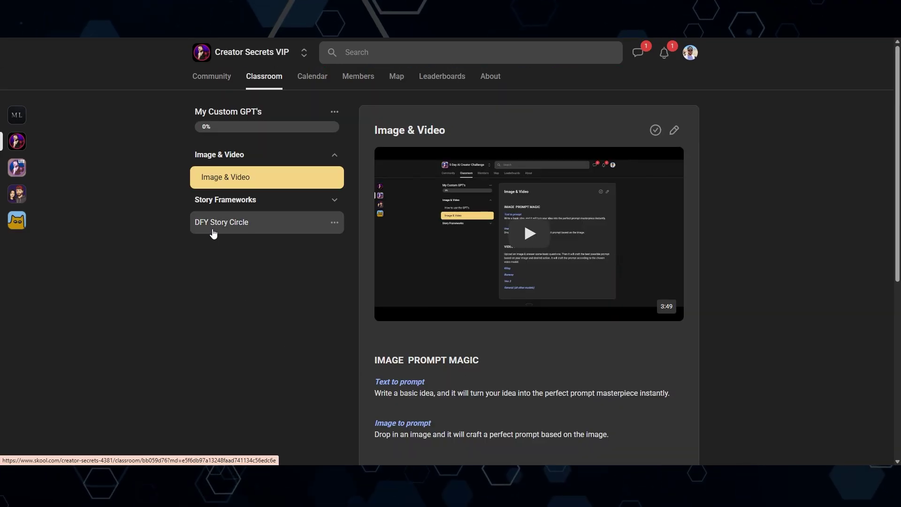
click(239, 230)
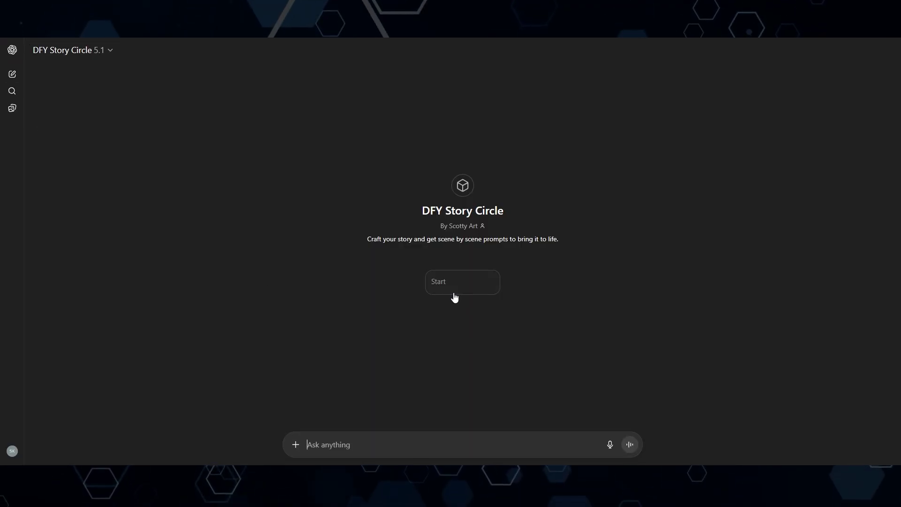
Start the DFY Story Circle GPT in ChatGPT and submit the two anime character images, tmpxekiqcia and tmpqy6ausfc.
click(453, 293)
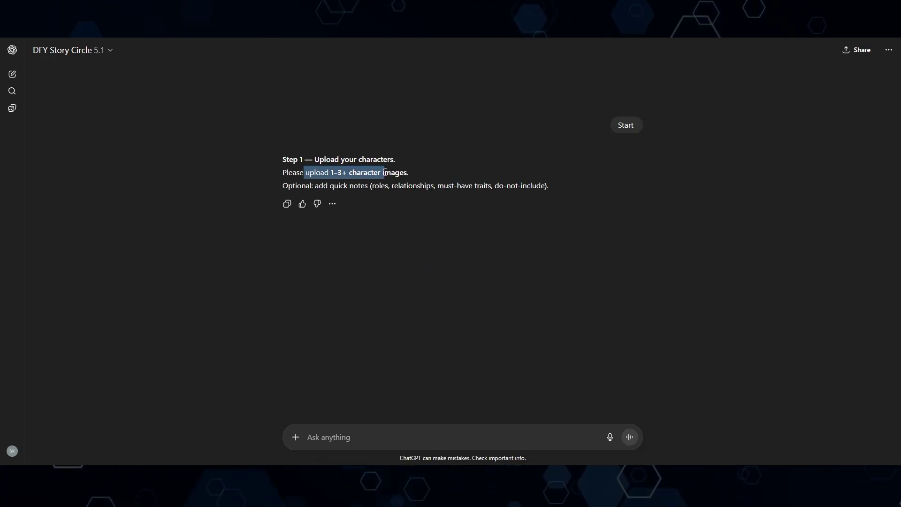
drag(0, 105, 491, 107)
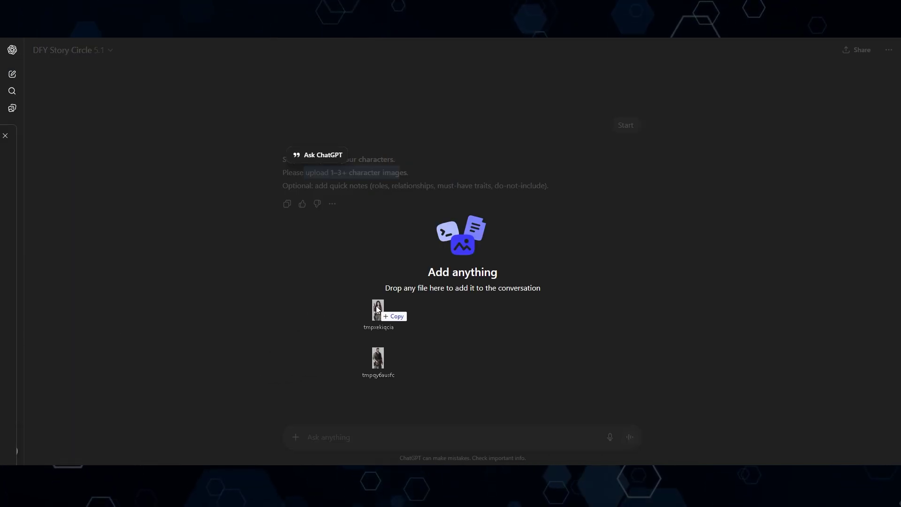
drag(376, 306, 407, 309)
click(629, 437)
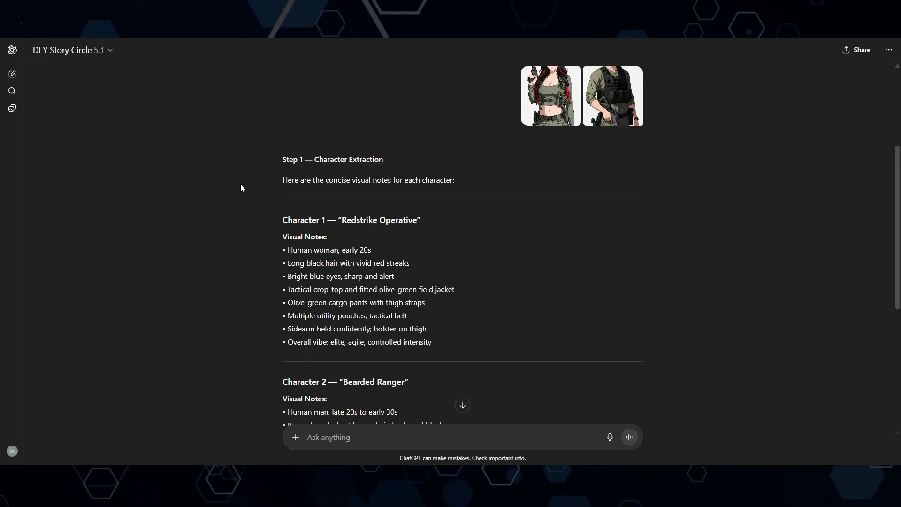
Read the extracted visual notes for both characters in the reply, down to the question about the story's tone.
scroll(350, 187, down, 4)
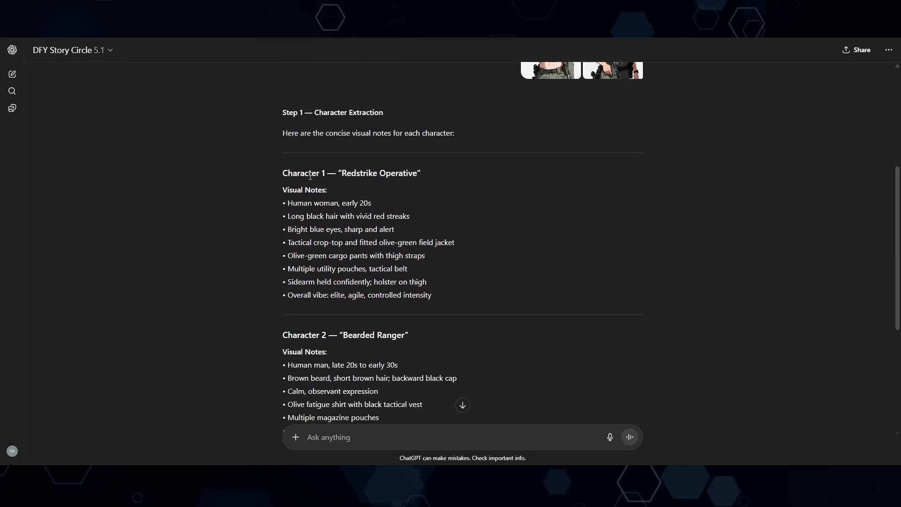
drag(288, 169, 358, 223)
scroll(345, 223, down, 2)
drag(297, 224, 360, 275)
scroll(361, 275, down, 2)
click(314, 316)
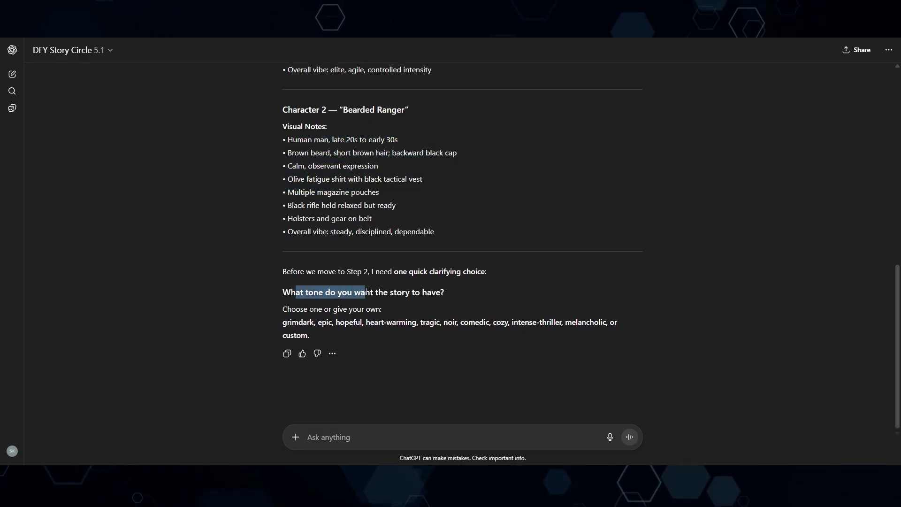
Read the suggested story tones and answer the tone question with "thriller".
drag(366, 291, 433, 287)
drag(301, 323, 455, 321)
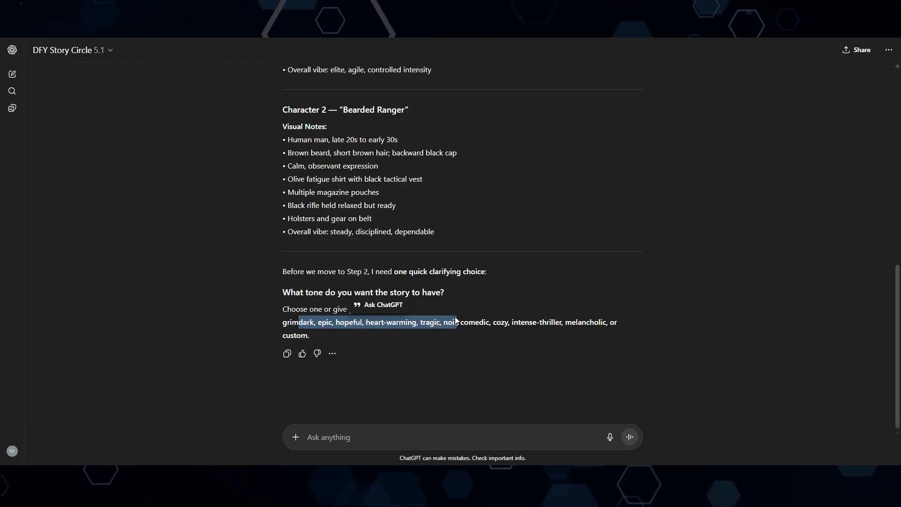
click(329, 440)
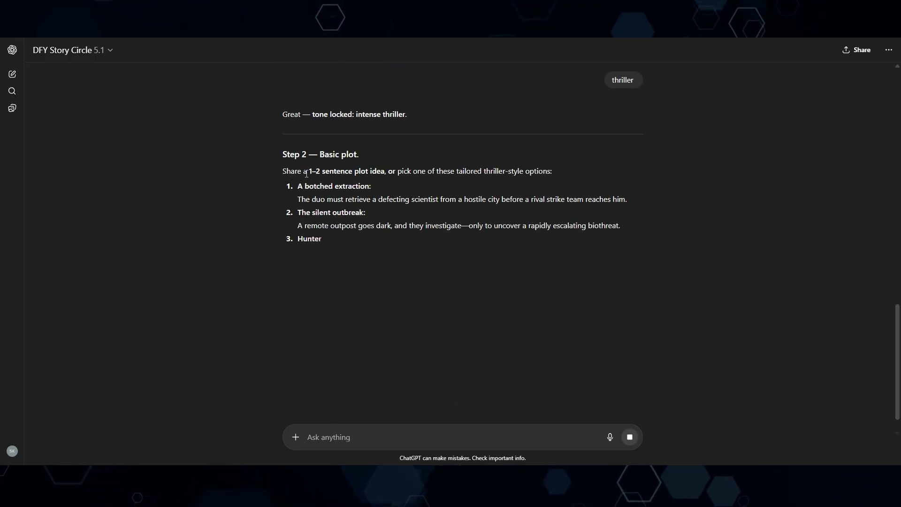
Review the Step 2 plot options, reading the descriptions of "A botched extraction" and "The silent outbreak" closely.
drag(306, 173, 530, 172)
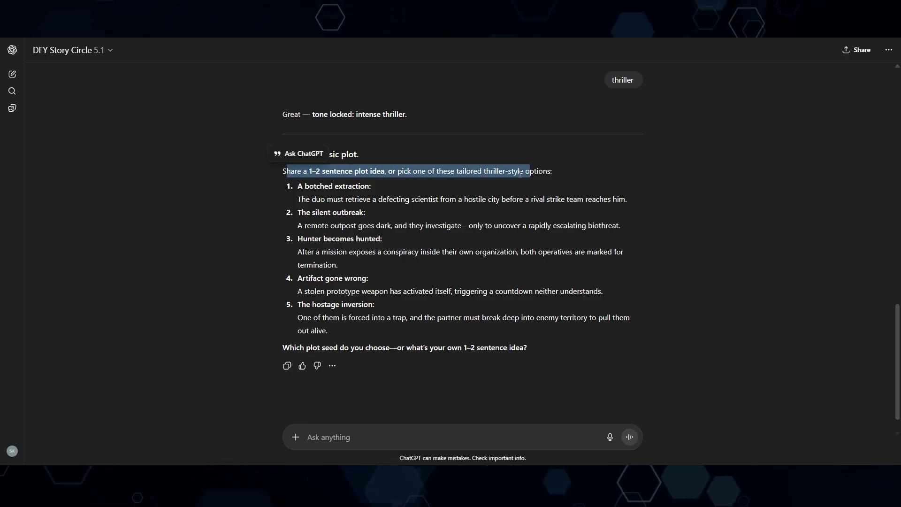
click(464, 204)
drag(298, 187, 355, 186)
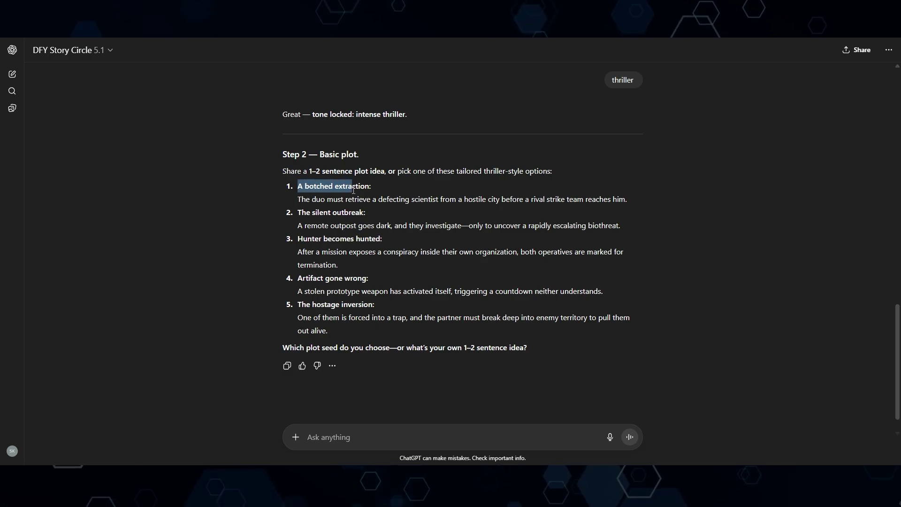
click(335, 201)
drag(306, 214, 354, 248)
click(218, 231)
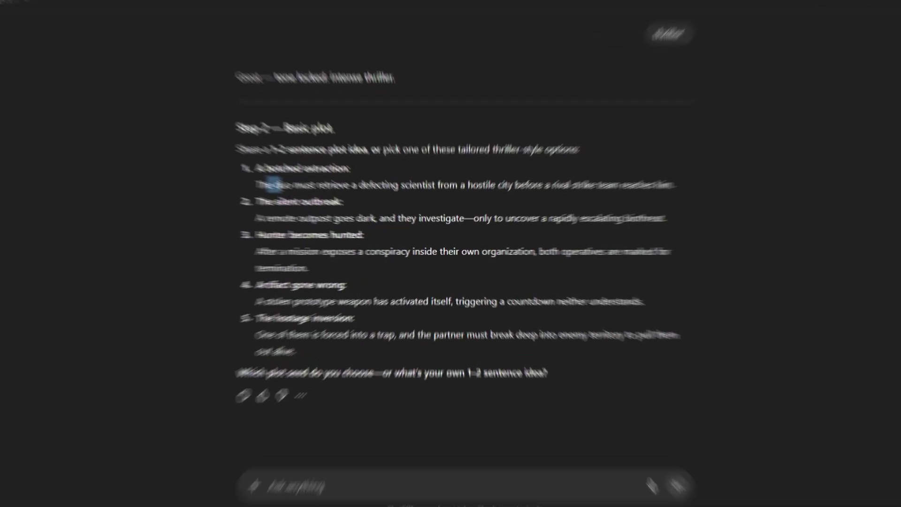
drag(305, 199, 360, 203)
drag(364, 135, 466, 127)
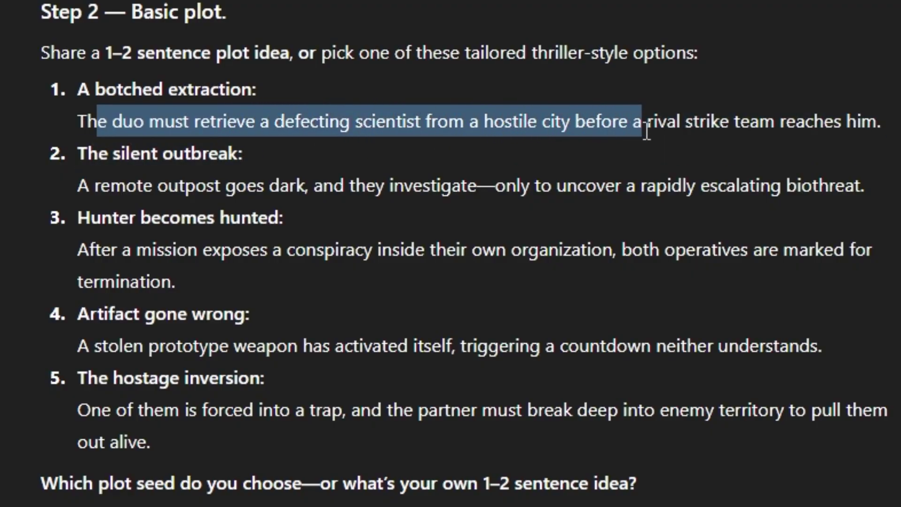
drag(816, 133, 882, 127)
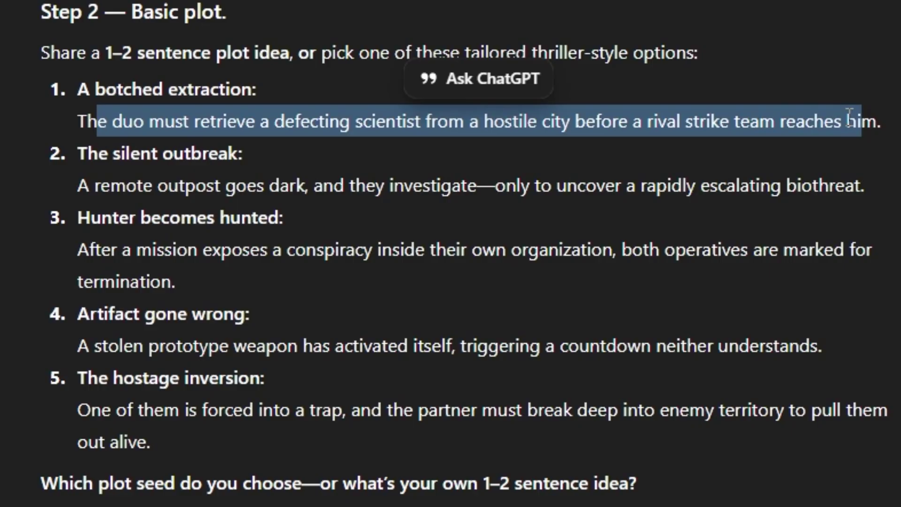
drag(95, 187, 139, 197)
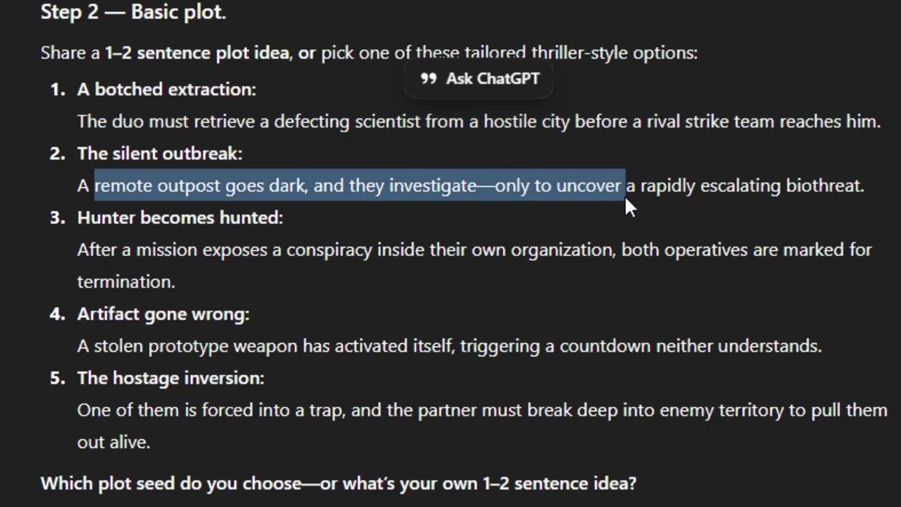
drag(805, 196, 817, 190)
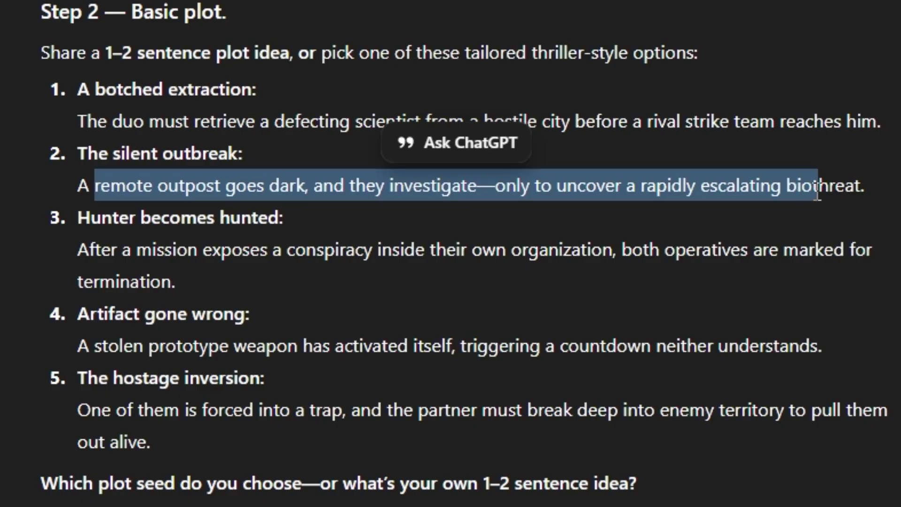
Read the "Hunter becomes hunted" plot option and choose it by answering the Step 2 question with "3".
drag(101, 249, 230, 256)
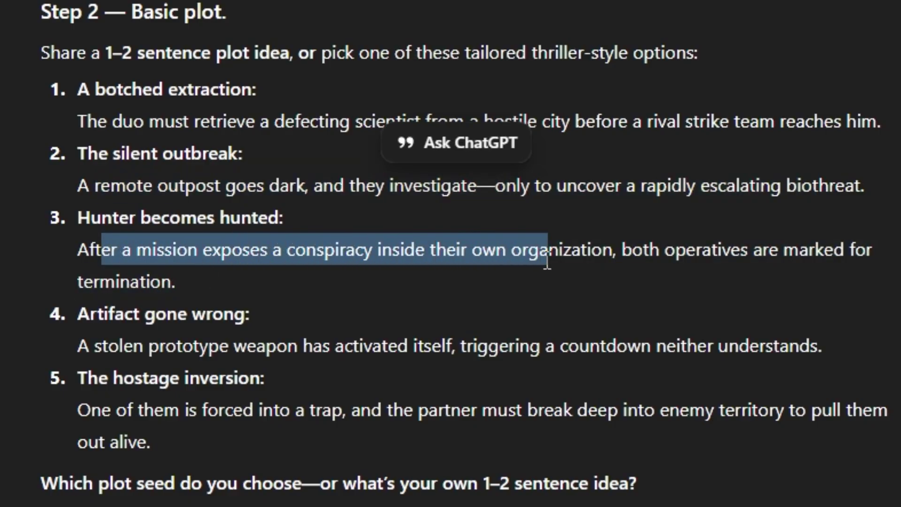
drag(547, 262, 697, 257)
drag(816, 256, 845, 251)
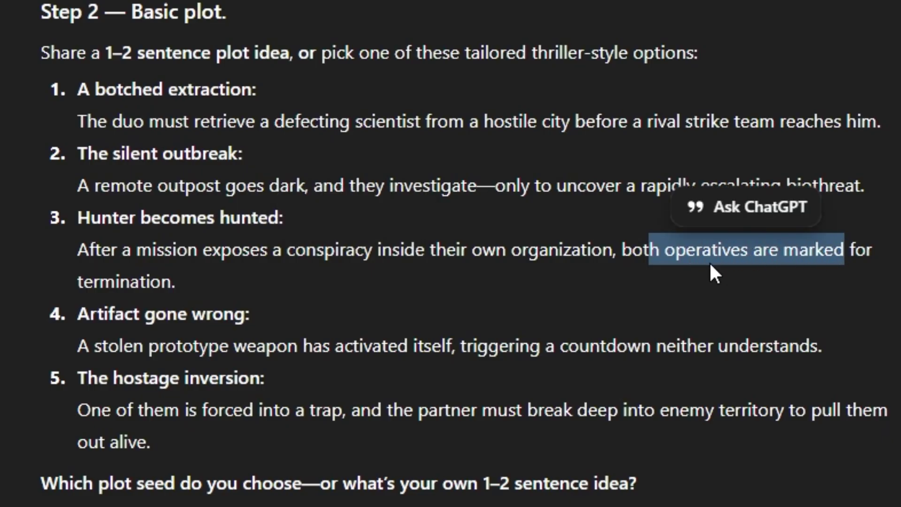
drag(99, 282, 181, 285)
drag(89, 249, 208, 268)
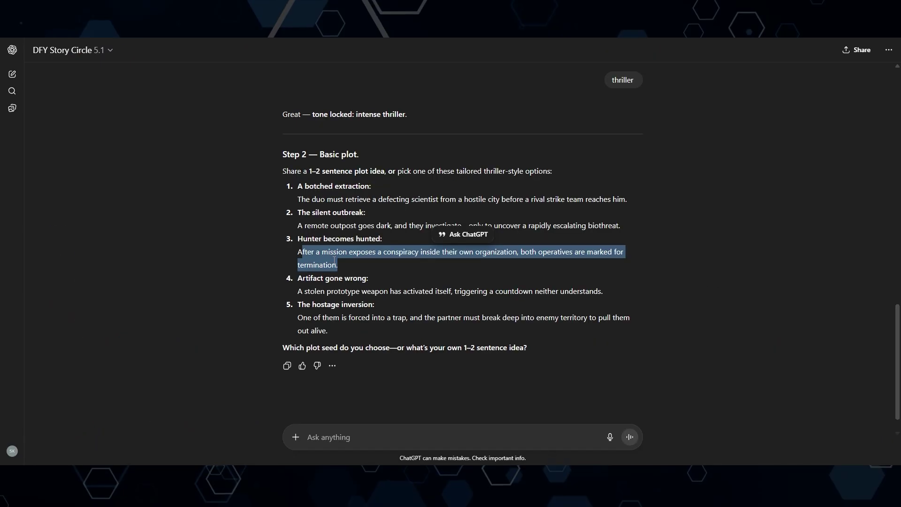
click(323, 437)
text(3)
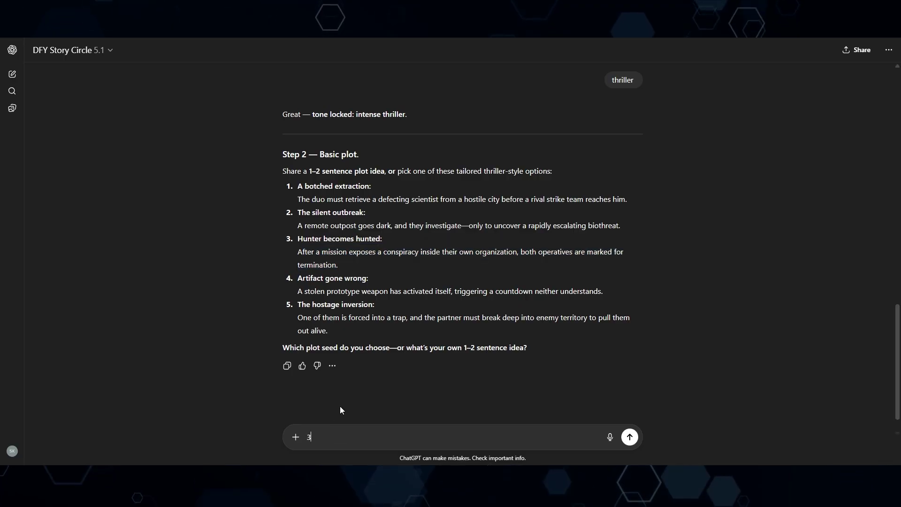
key(Return)
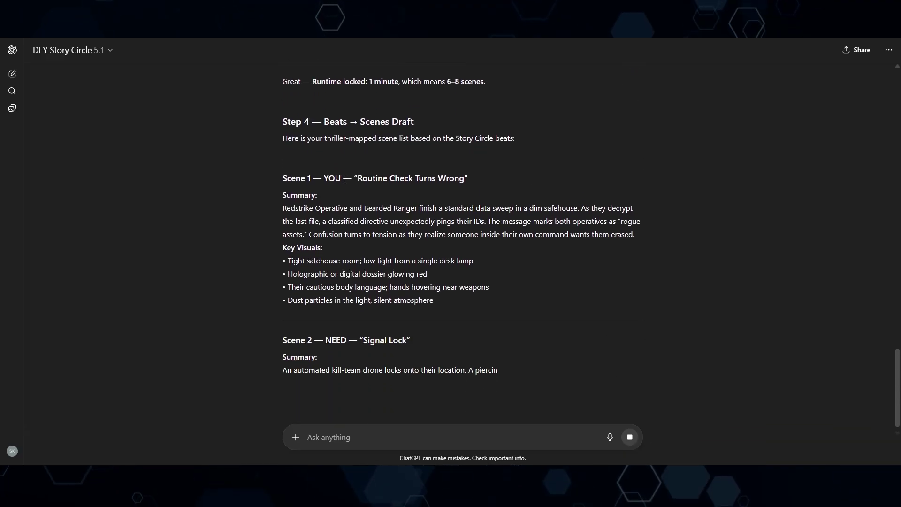
Review the Step 4 scene draft, skimming the summaries and key visuals of Scenes 1 to 8 and the closing review question.
scroll(344, 233, down, 3)
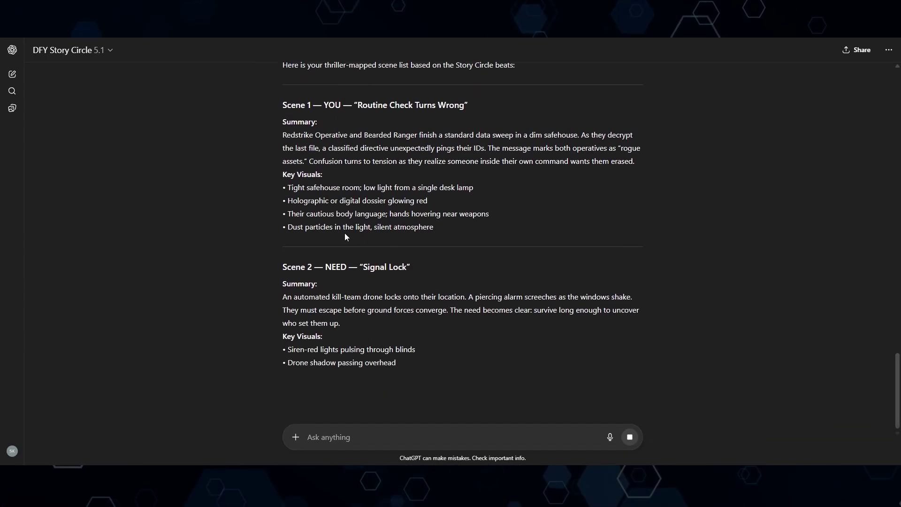
scroll(310, 244, down, 1)
scroll(281, 197, up, 4)
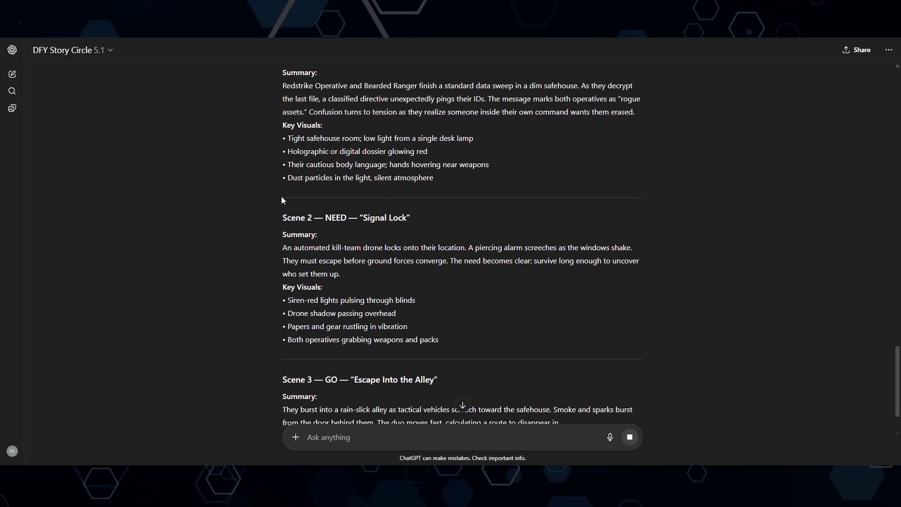
scroll(290, 204, down, 3)
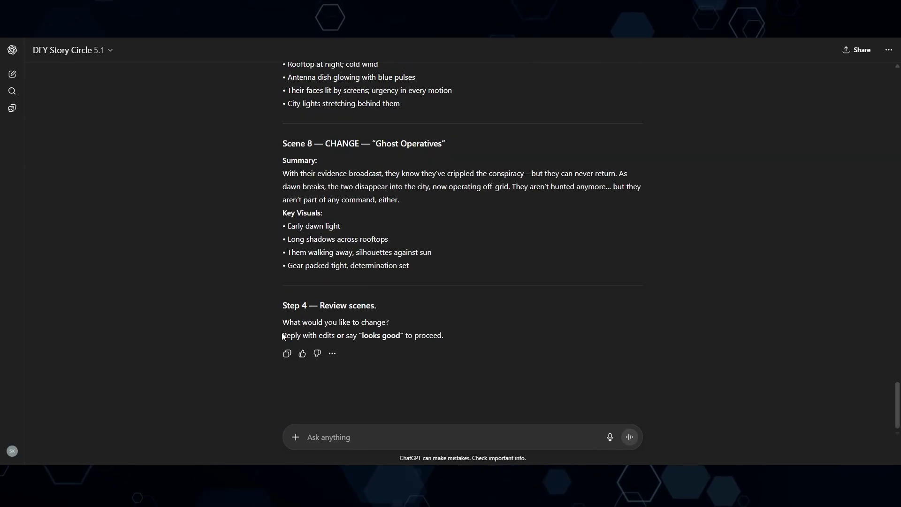
drag(285, 335, 356, 323)
scroll(348, 331, up, 6)
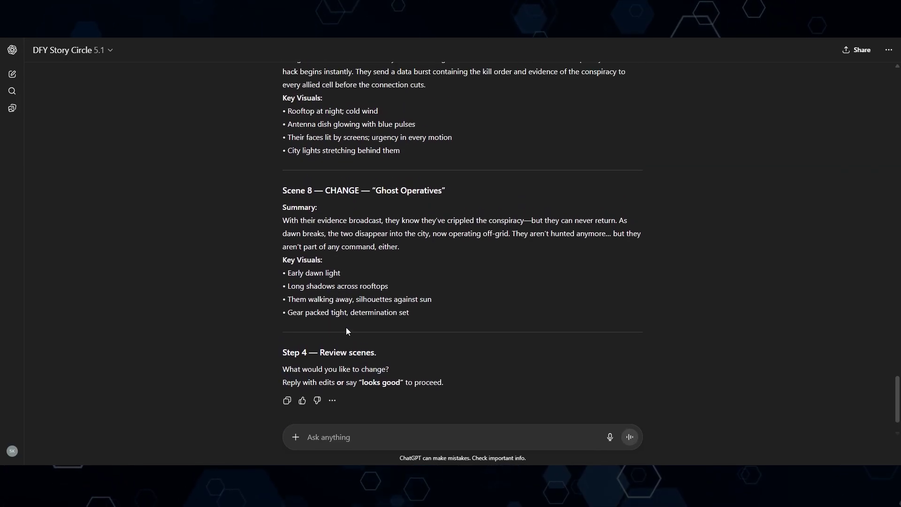
scroll(309, 192, down, 3)
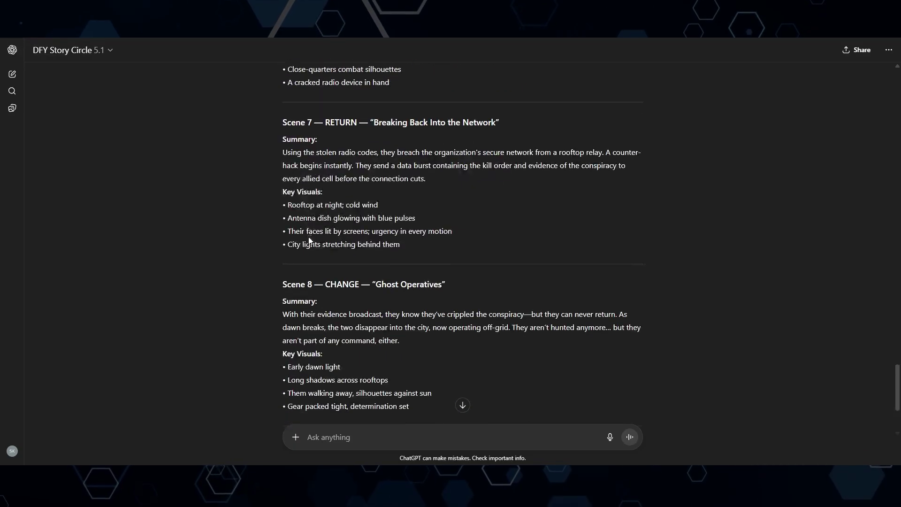
scroll(314, 188, up, 1)
scroll(321, 180, down, 1)
scroll(321, 180, down, 2)
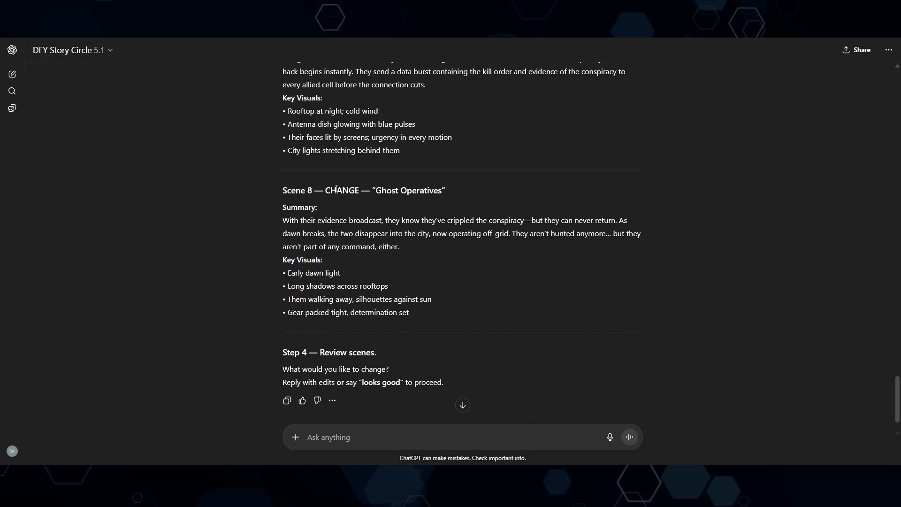
scroll(328, 190, up, 11)
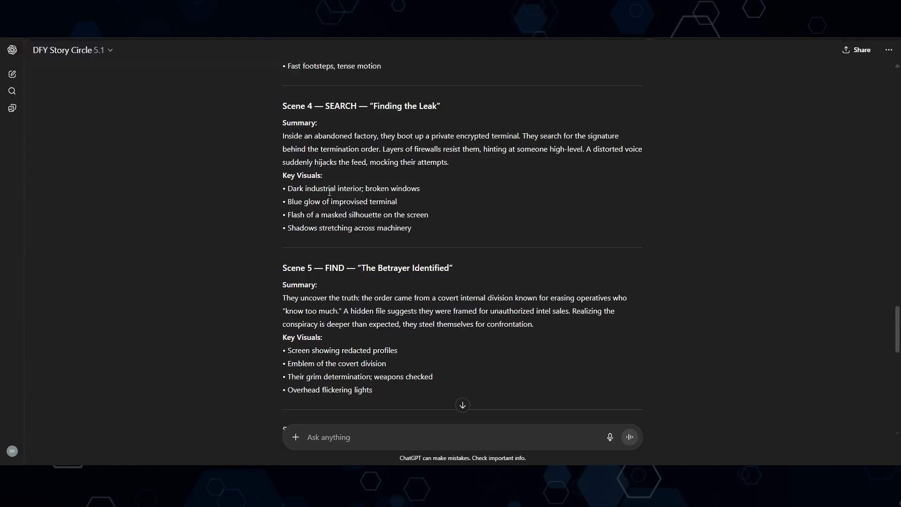
Approve the drafted scenes by replying "looks good" to the Step 4 review question.
scroll(331, 192, down, 13)
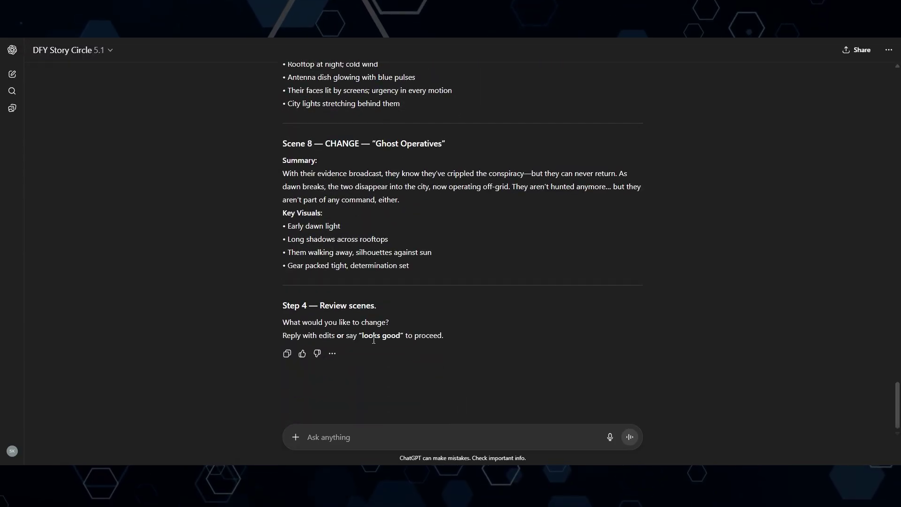
drag(349, 336, 380, 336)
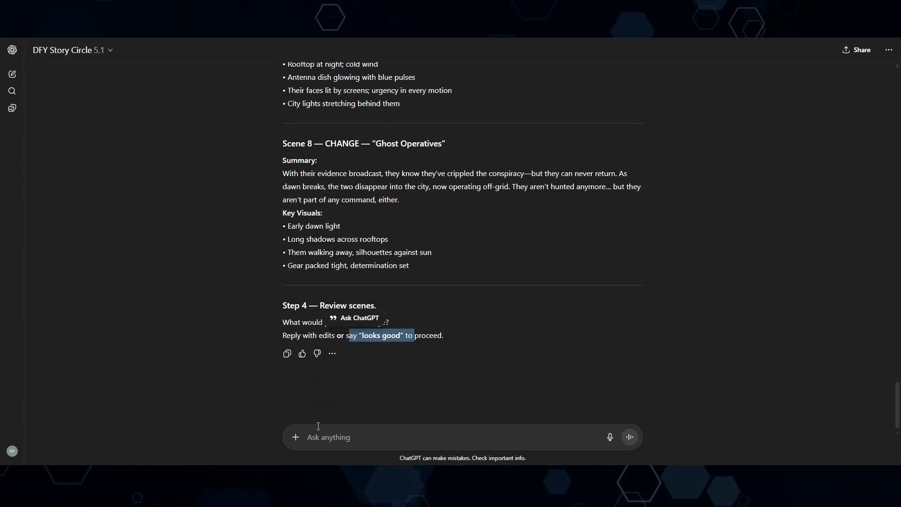
click(326, 439)
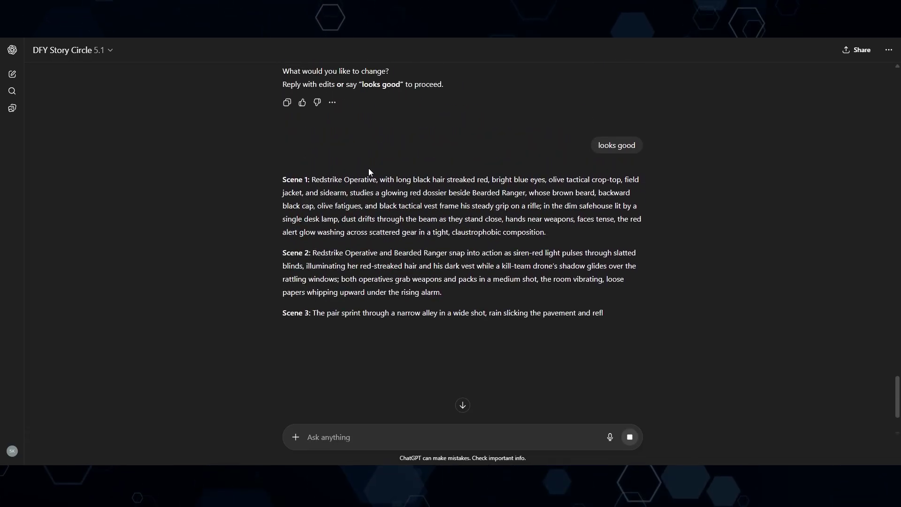
scroll(371, 199, up, 15)
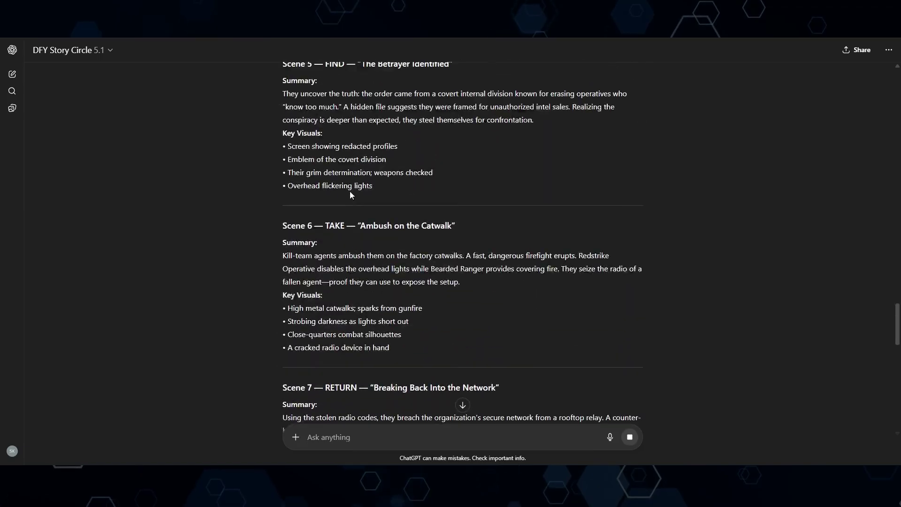
Compare the earlier scene summaries with the new image prompts, reading the prompts for Scenes 1 to 3 closely.
scroll(346, 191, down, 10)
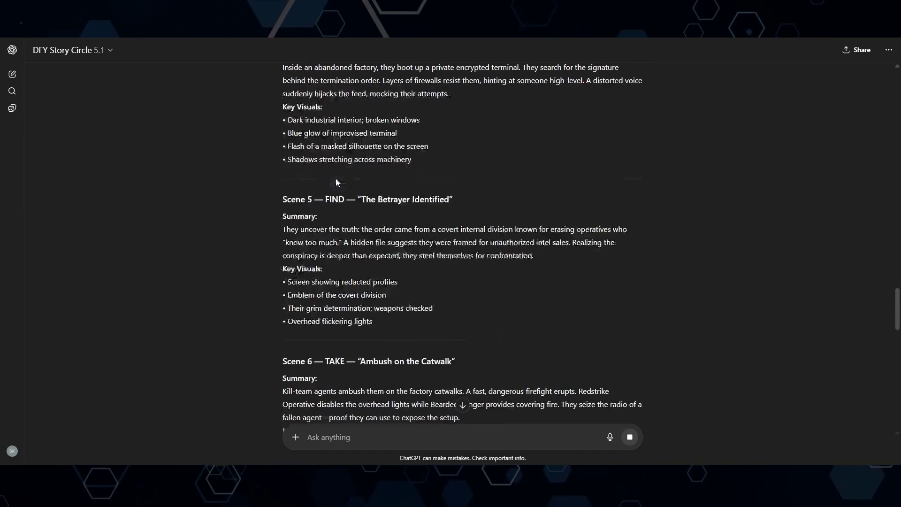
scroll(332, 170, down, 12)
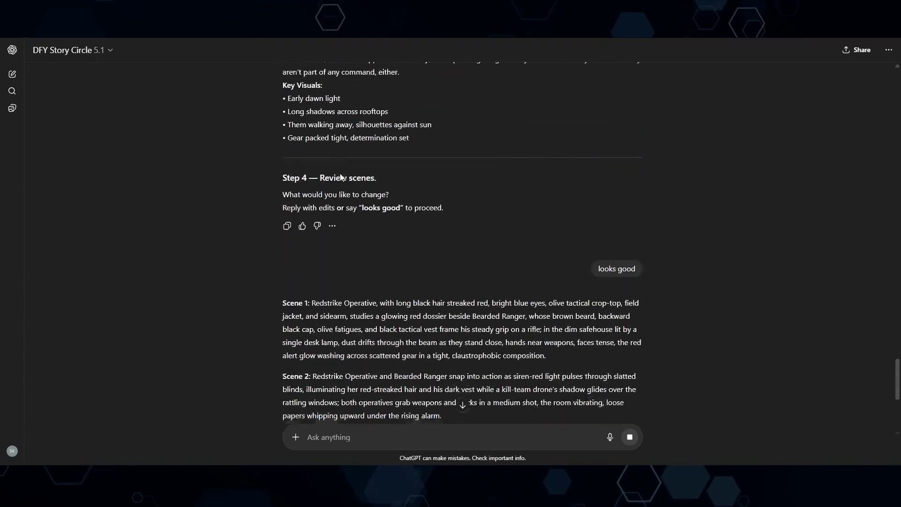
scroll(338, 158, up, 1)
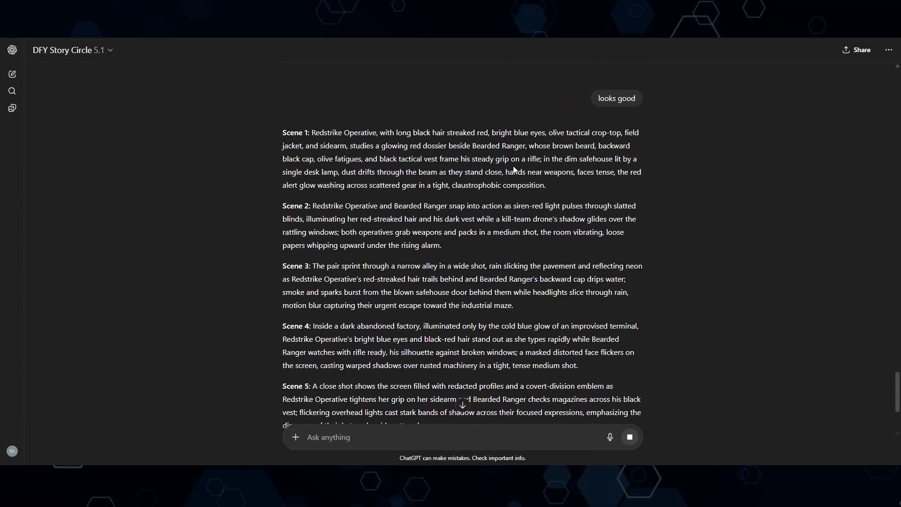
drag(532, 183, 317, 136)
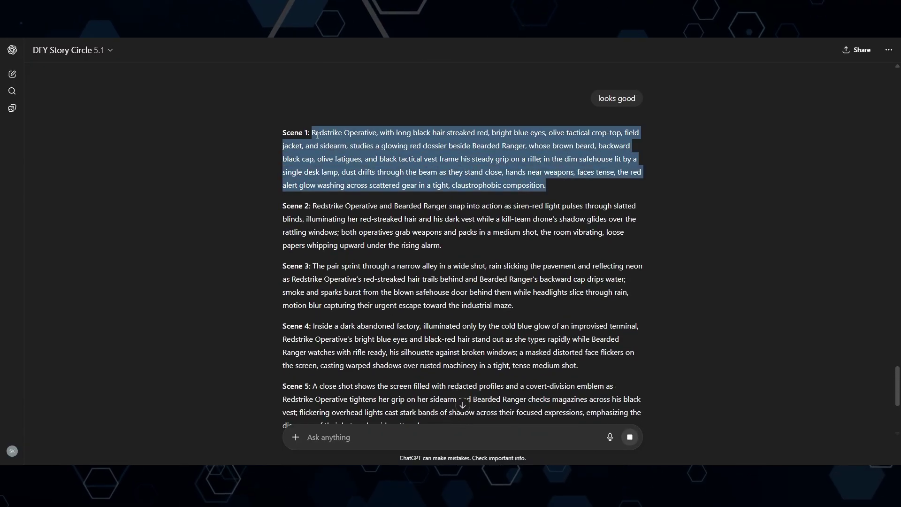
scroll(388, 156, down, 1)
click(438, 198)
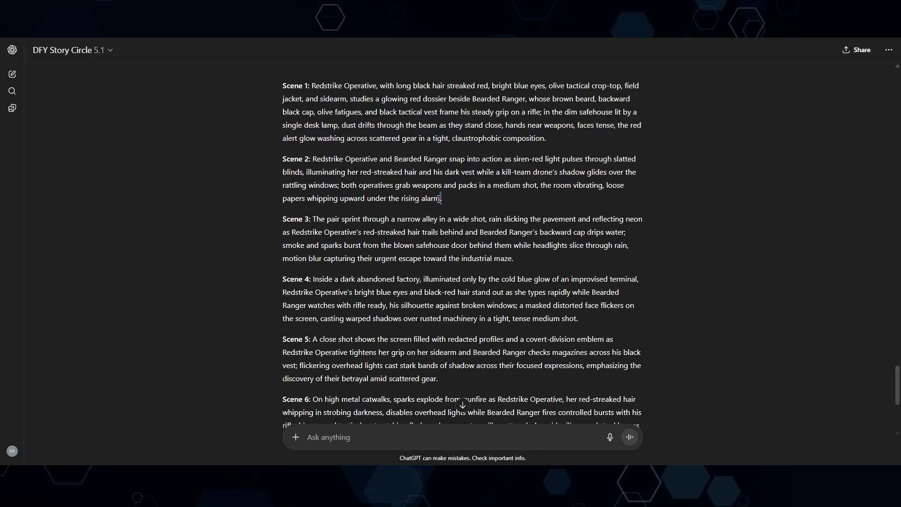
drag(454, 200, 330, 173)
scroll(525, 170, down, 2)
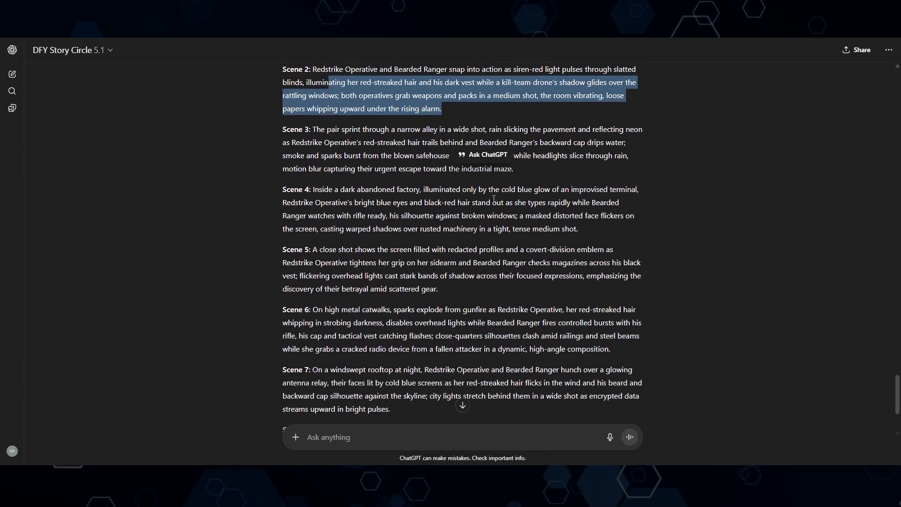
drag(523, 166, 350, 143)
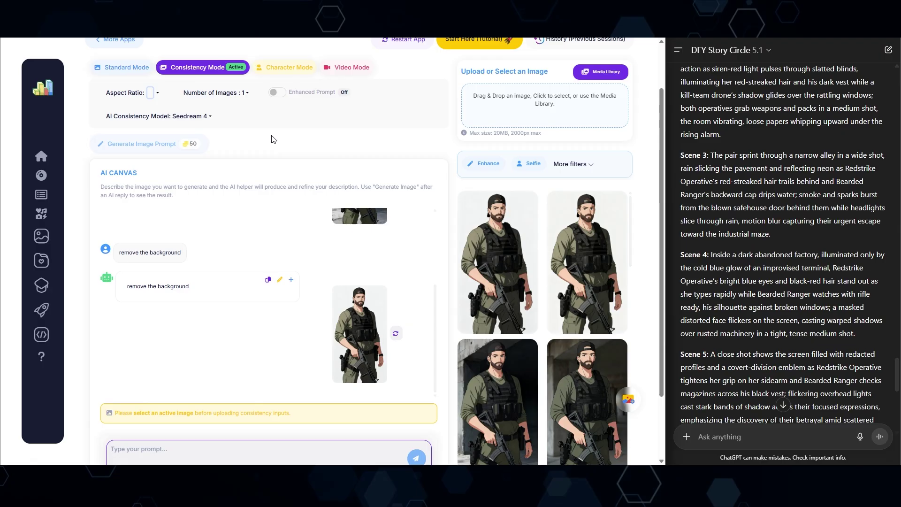
scroll(271, 139, down, 2)
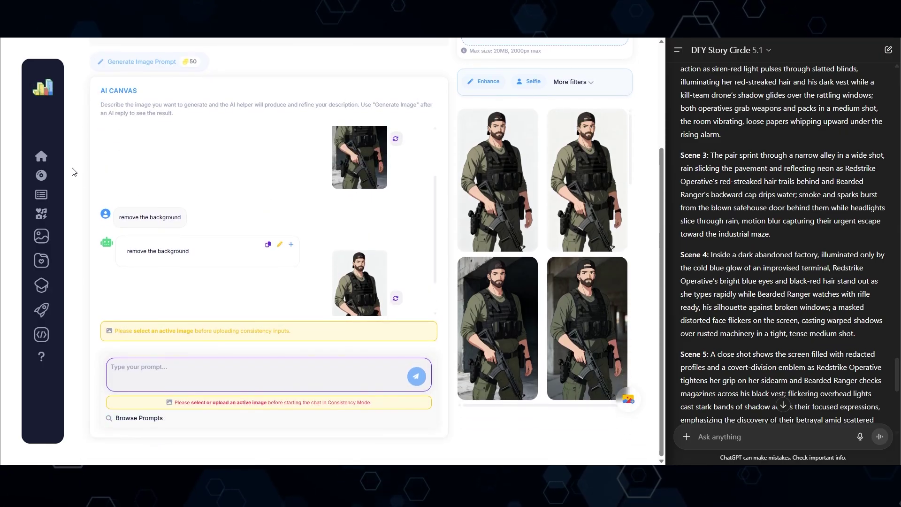
Switch to the AI Canvas image generator in Consistency Mode and make the bearded male character's image the active image.
scroll(73, 172, up, 2)
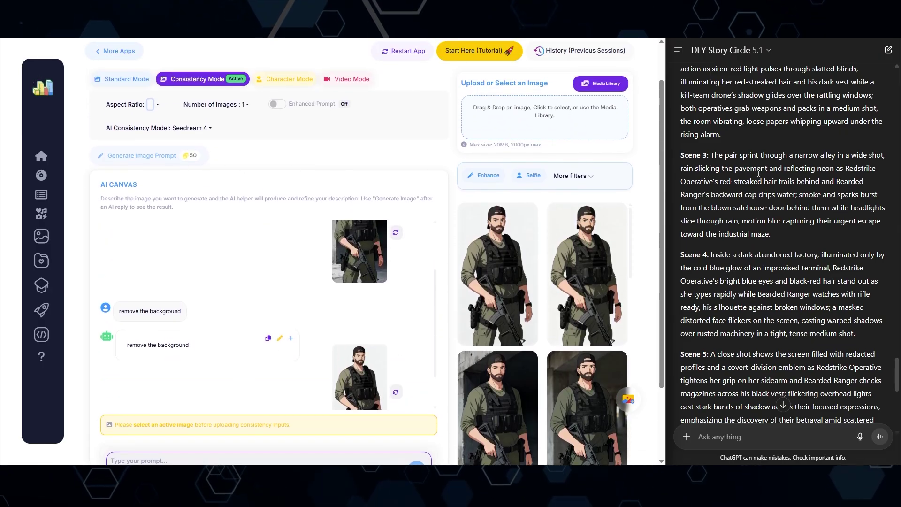
scroll(759, 172, down, 5)
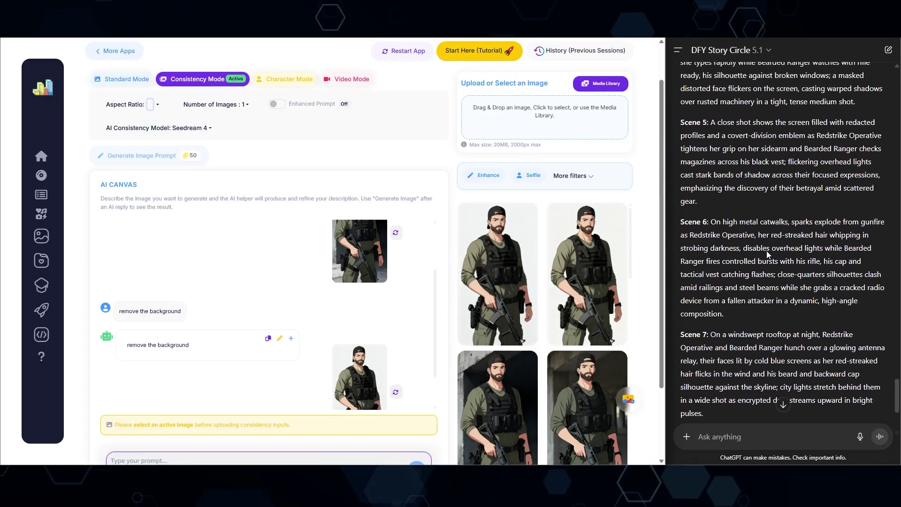
scroll(767, 250, up, 7)
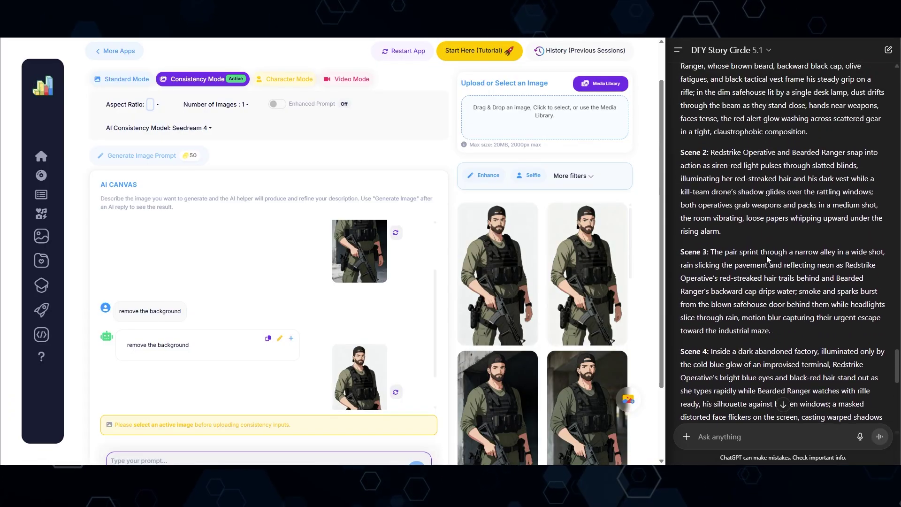
scroll(766, 256, up, 1)
scroll(305, 214, down, 2)
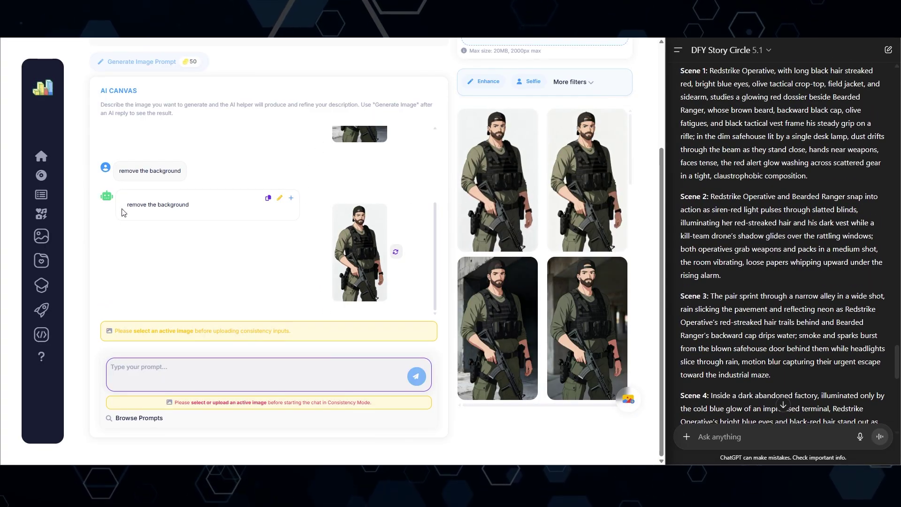
scroll(85, 198, up, 2)
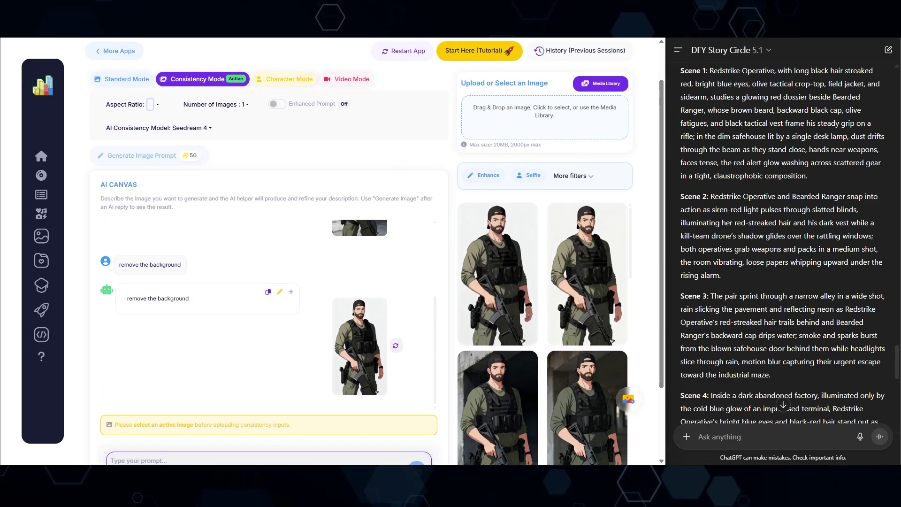
drag(0, 167, 0, 97)
drag(0, 141, 537, 121)
drag(0, 112, 0, 89)
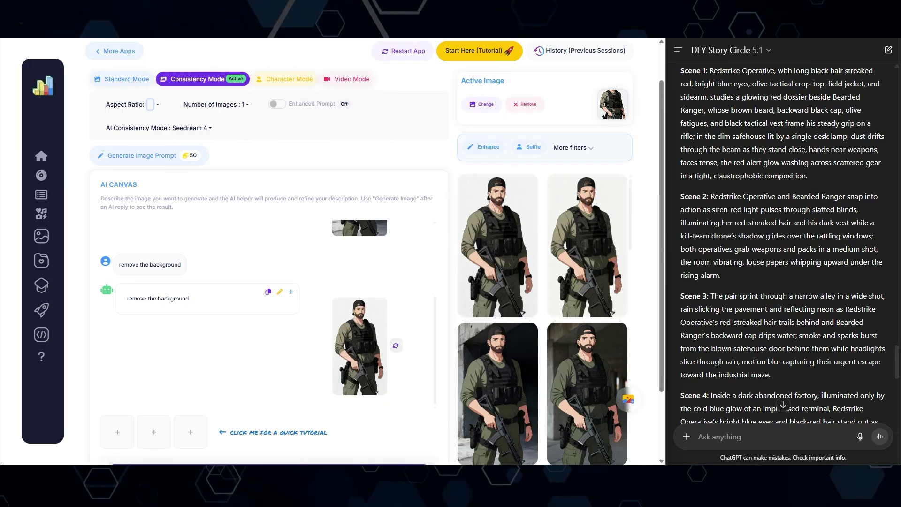
Add the female character's image as the first consistency input and set the aspect ratio to a landscape format.
drag(0, 384, 115, 432)
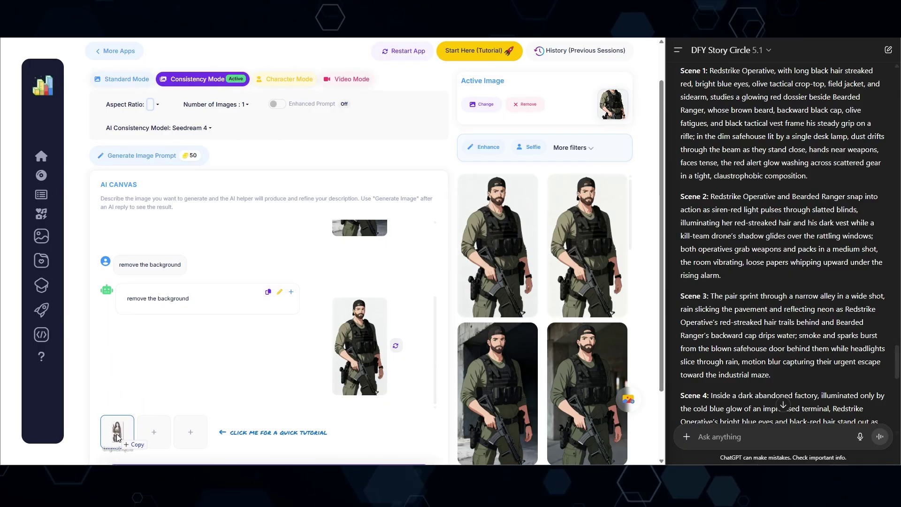
click(158, 105)
click(132, 170)
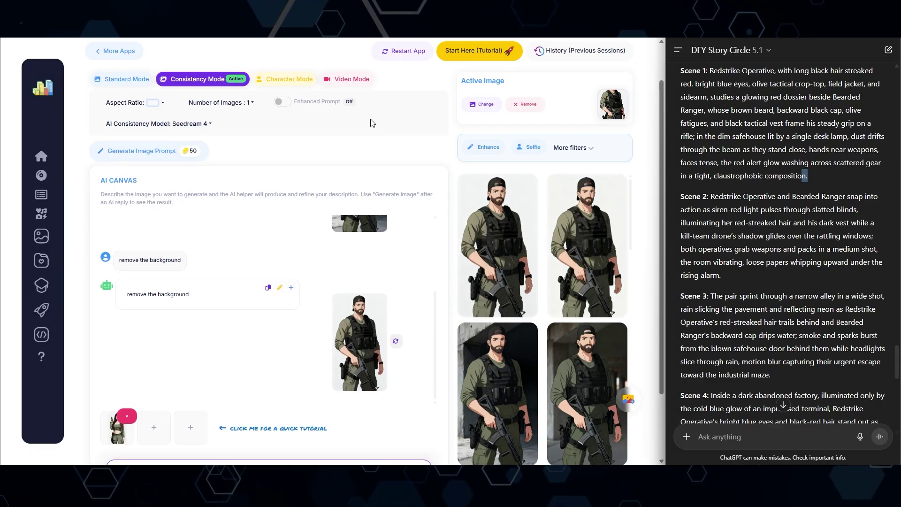
Copy the Scene 1 prompt from the story chat into the AI Canvas prompt and submit it for image generation.
drag(802, 174, 710, 71)
key(ctrl+c)
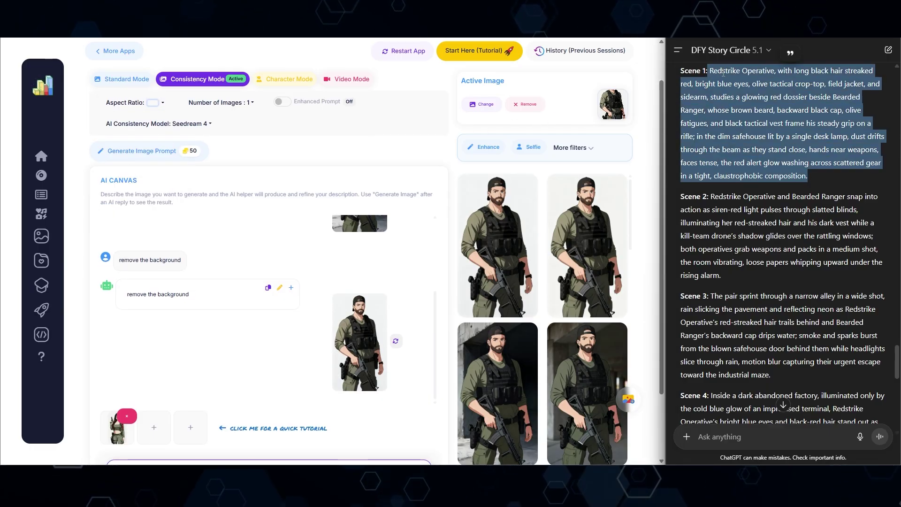
scroll(225, 375, down, 1)
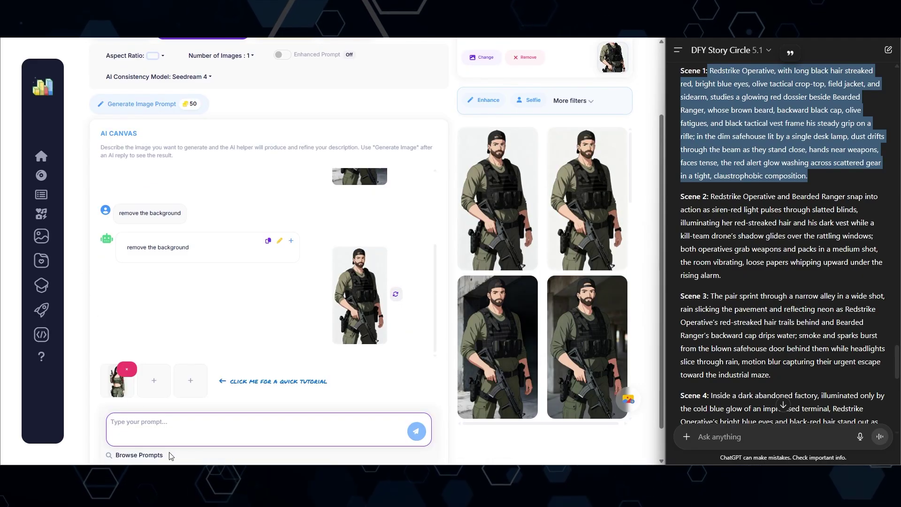
click(176, 424)
key(ctrl+v)
click(416, 431)
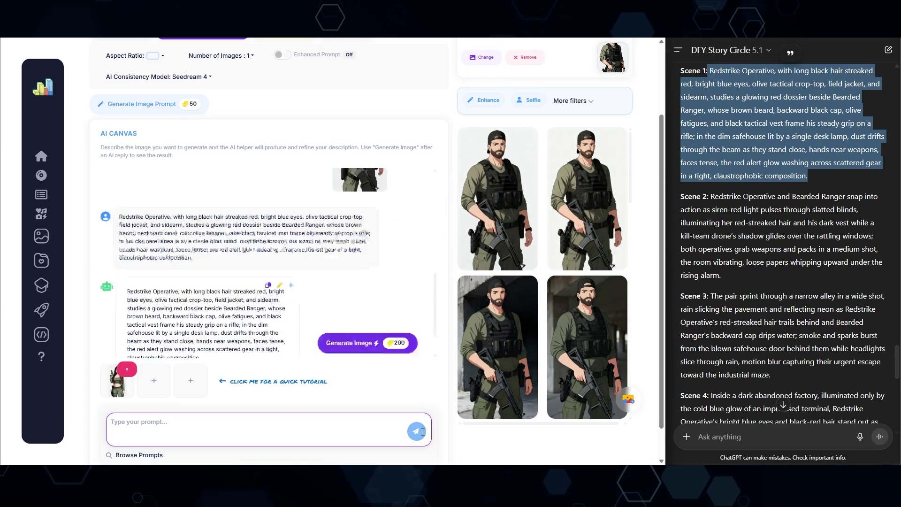
Copy the Scene 2 prompt from the story chat into the AI Canvas prompt, submit it and generate its image.
drag(722, 276, 711, 197)
key(ctrl+c)
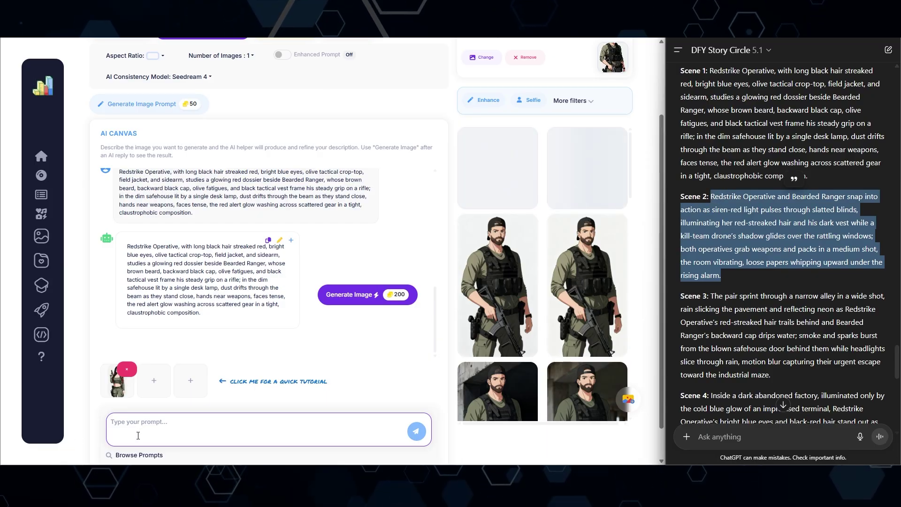
click(146, 429)
key(ctrl+v)
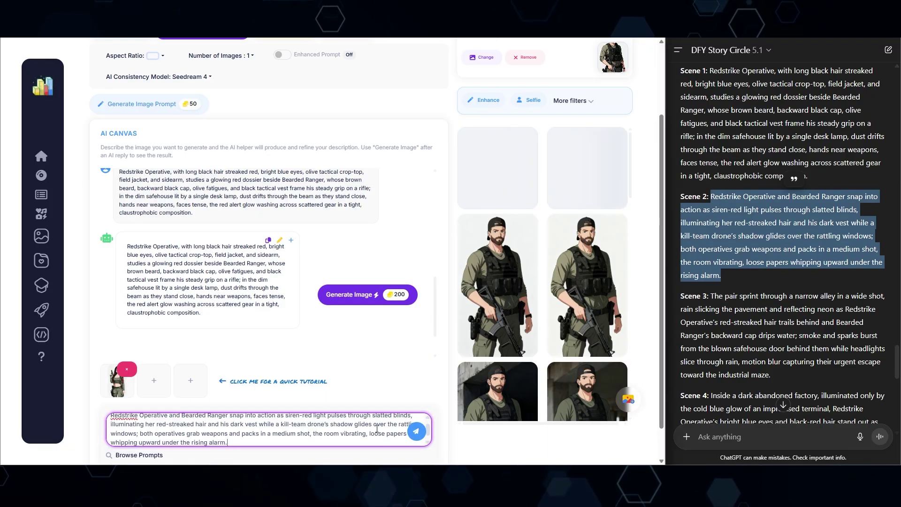
click(416, 431)
click(392, 298)
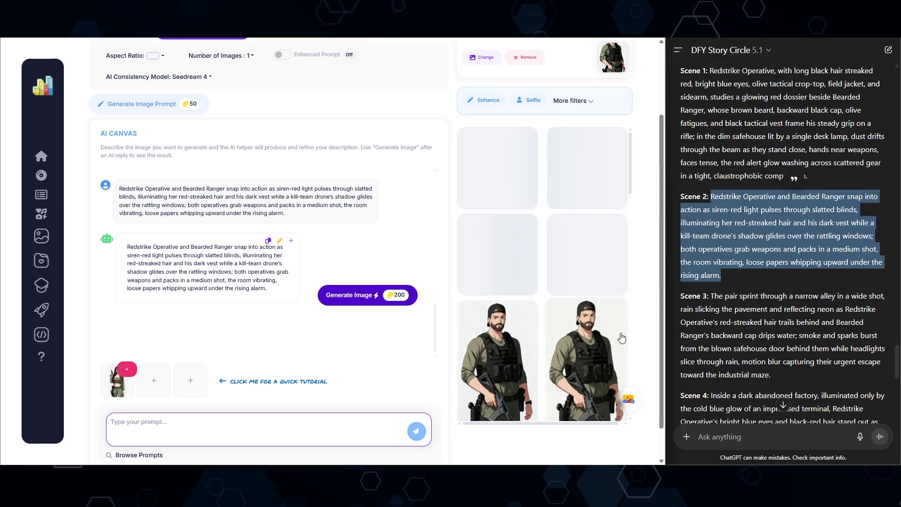
Copy the Scene 3 alley prompt from the story chat into the AI Canvas, submit it and generate its image.
click(778, 381)
drag(777, 381, 721, 306)
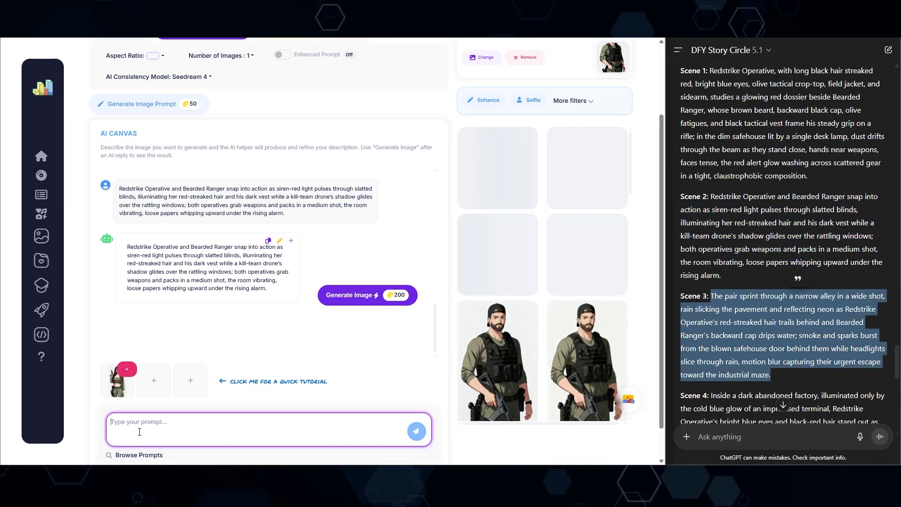
text(The pair sprint through a narrow alley in a wide shot, rain slicking the pavement and reflecting neon as Redstrike Operative’s red-streaked hair trails behind and Bearded Ranger’s backward cap drips water; smoke and sparks burst from the blown safehouse door behind them while headlights slice through rain, motion blur capturing their urgent escape toward the industrial maze.)
click(421, 432)
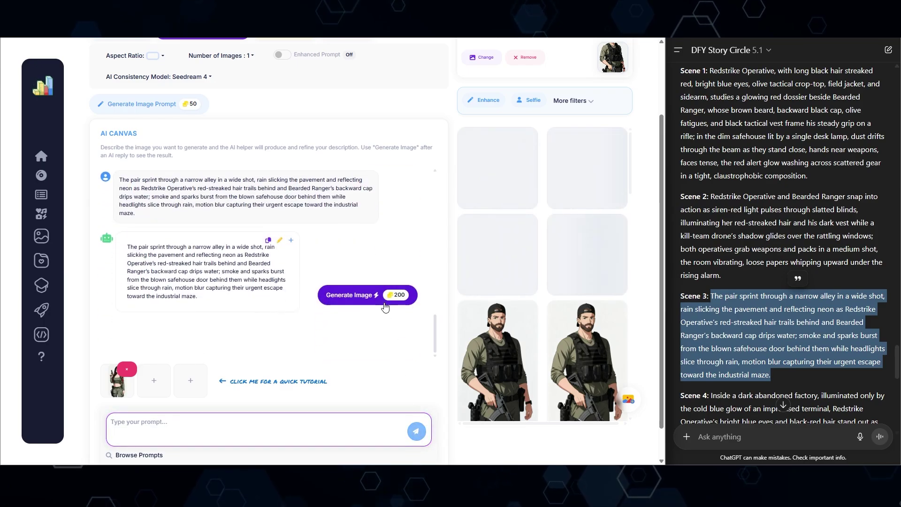
click(384, 302)
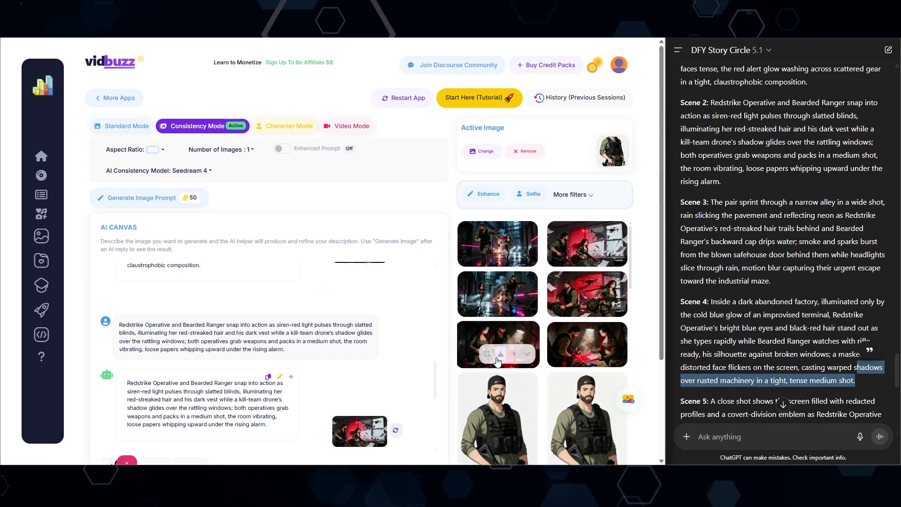
View the generated Scene 1 safehouse image and the Scene 3 alley image at full size, closing each one.
click(486, 347)
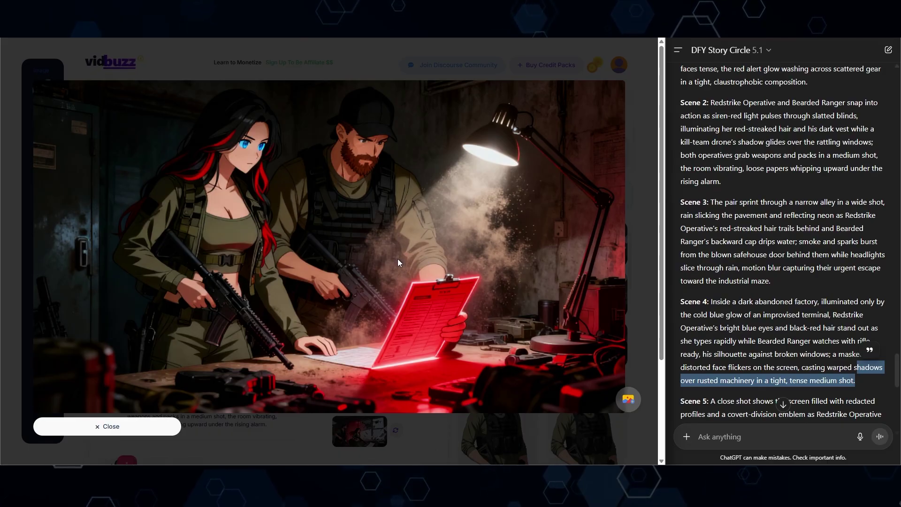
click(143, 425)
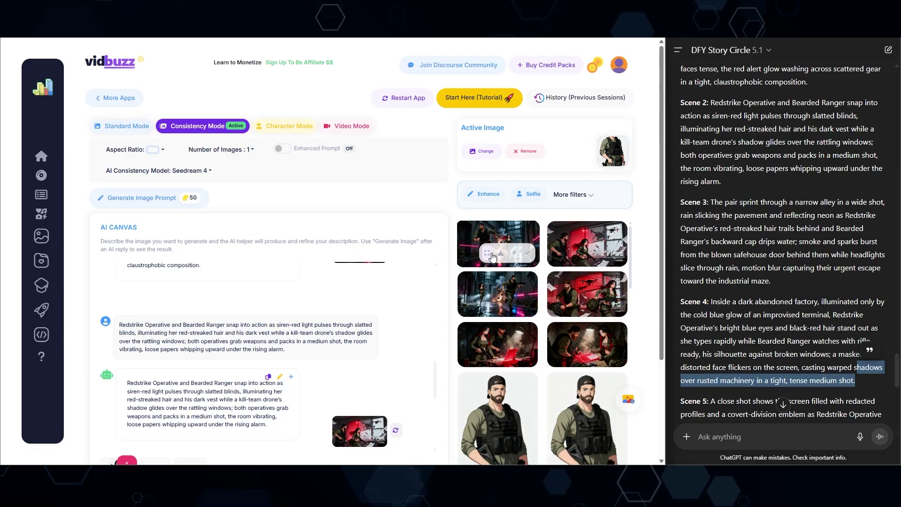
click(488, 255)
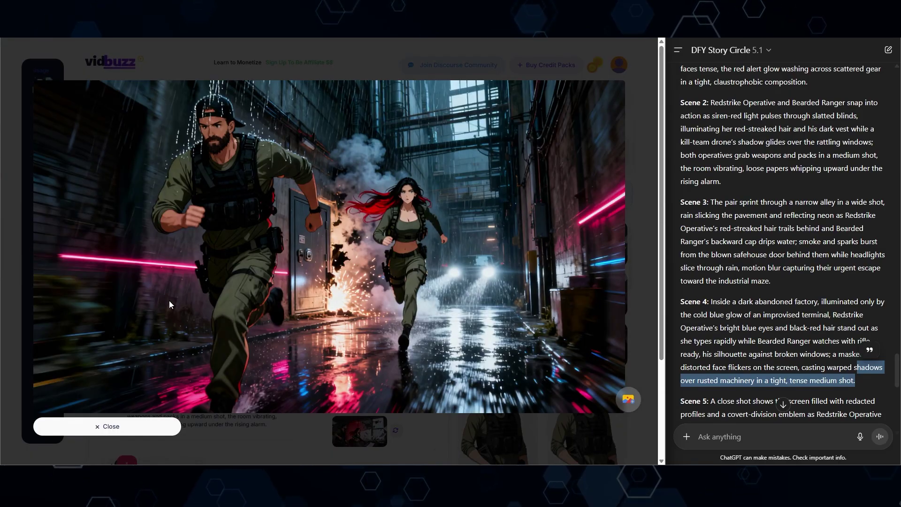
click(135, 430)
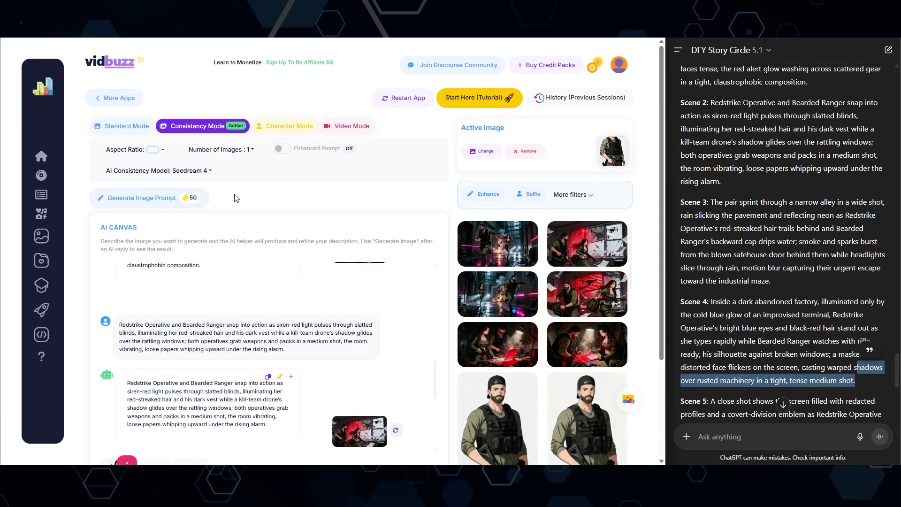
Set the AI consistency model to Google Nano Banana and regenerate the Scene 1 image from its existing prompt.
click(209, 179)
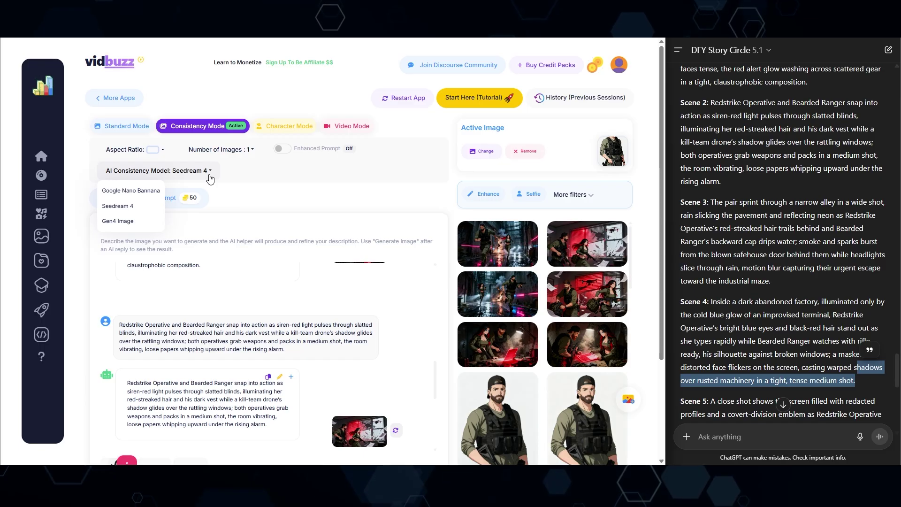
click(139, 191)
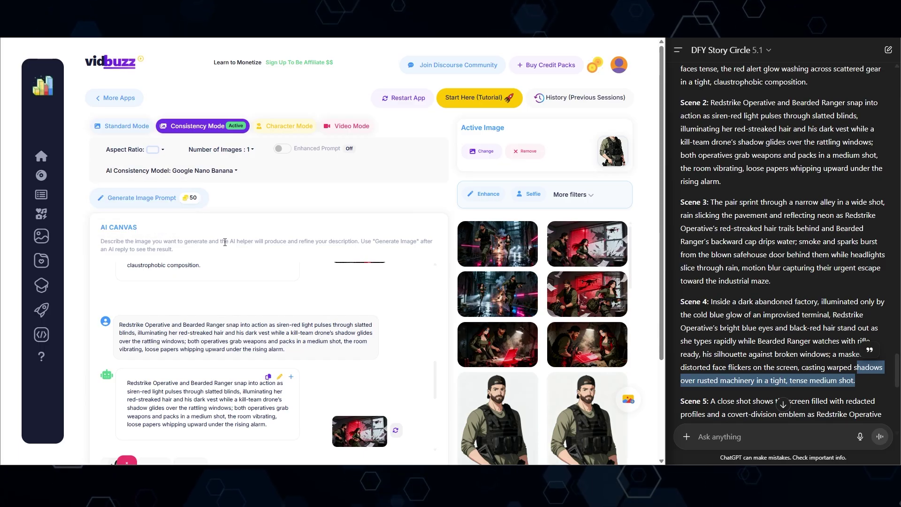
scroll(293, 311, down, 2)
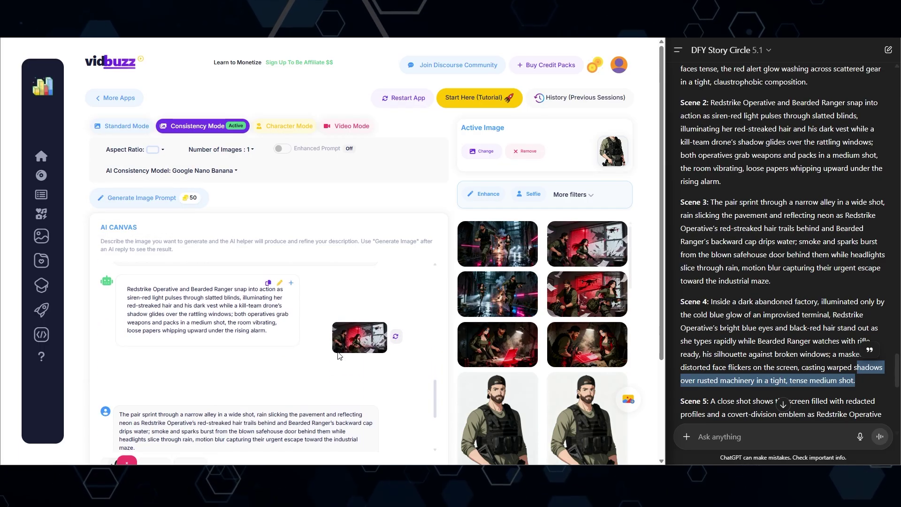
scroll(338, 353, up, 3)
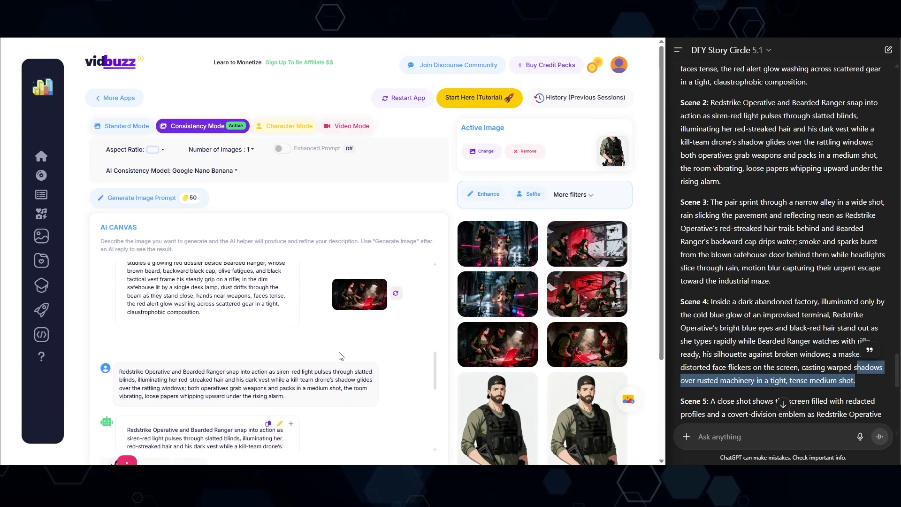
scroll(320, 336, down, 4)
scroll(319, 331, up, 2)
scroll(320, 335, up, 3)
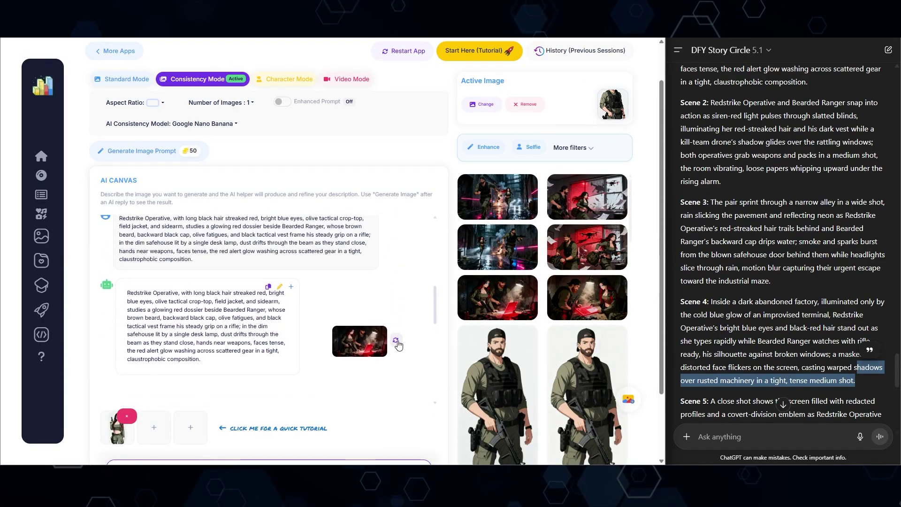
click(396, 343)
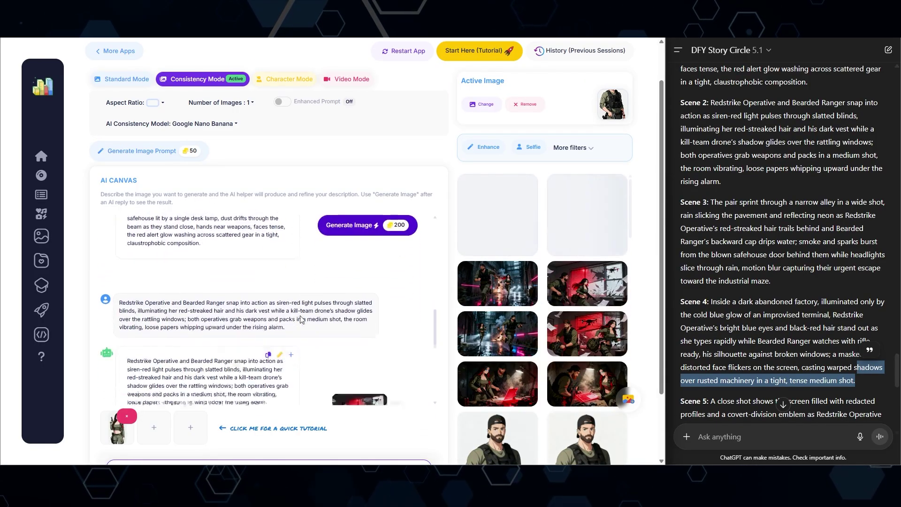
Regenerate the Scene 2 and Scene 3 images from their existing prompts with the Google Nano Banana model.
scroll(330, 300, up, 1)
click(396, 292)
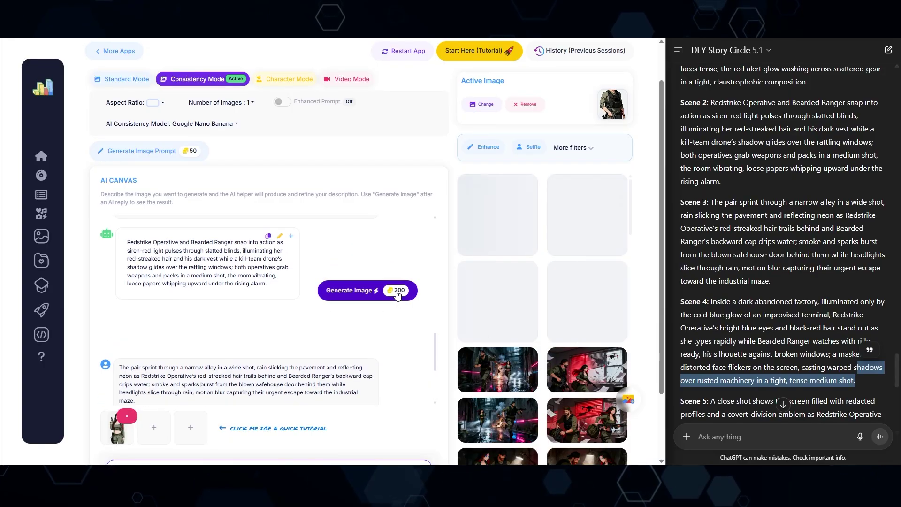
click(396, 343)
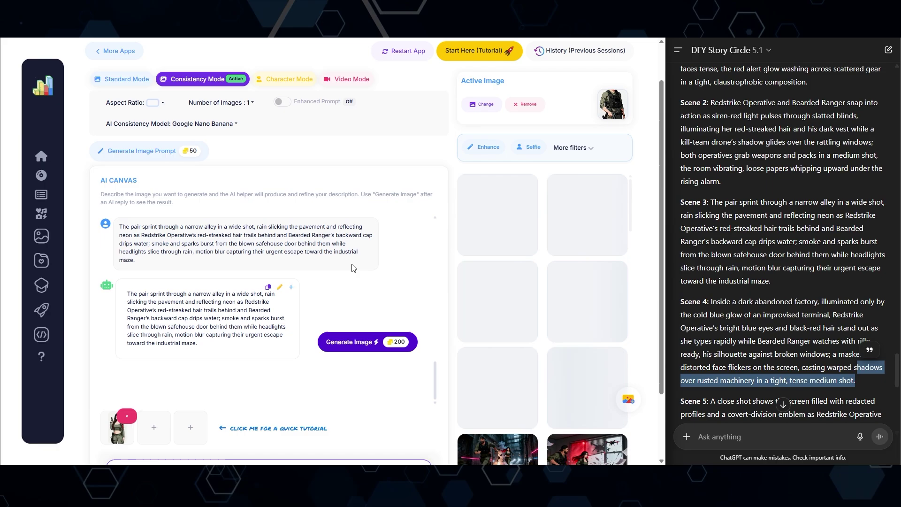
Inspect both new Scene 1 images plus one each from Scene 2 and Scene 3 at full size for character consistency.
click(571, 306)
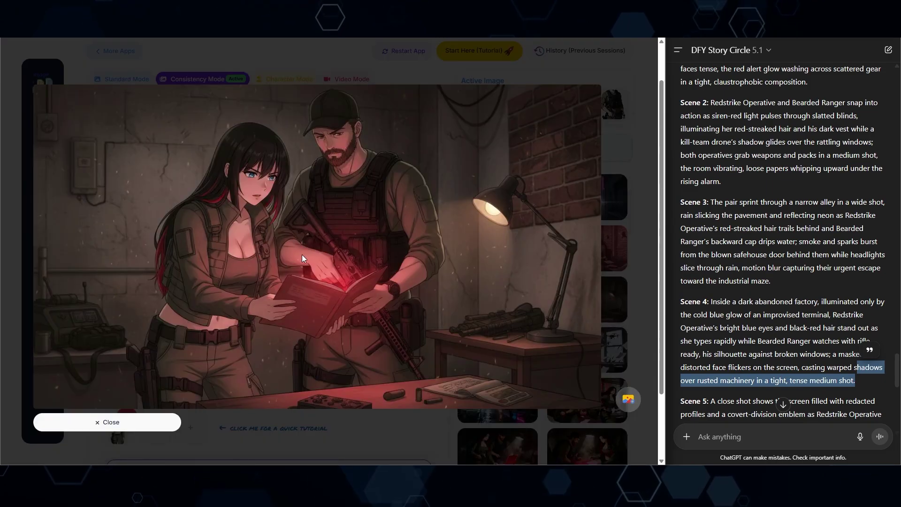
click(146, 426)
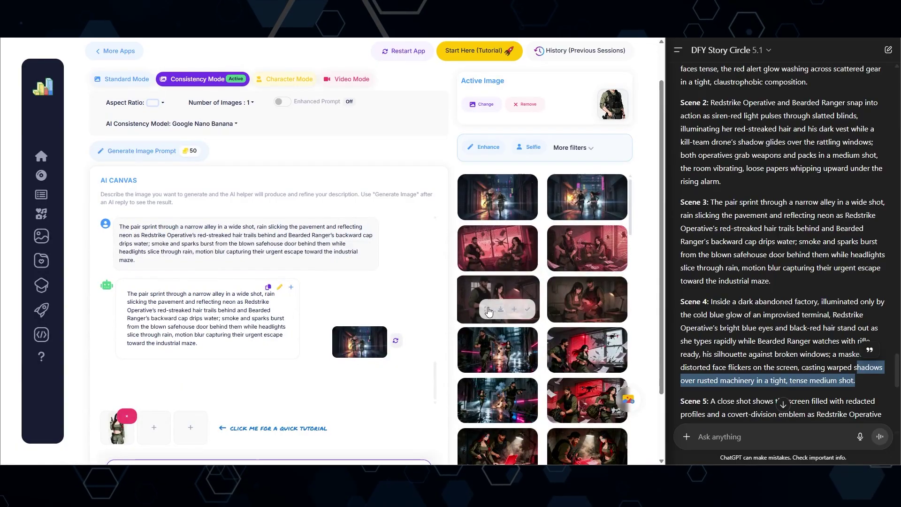
click(488, 310)
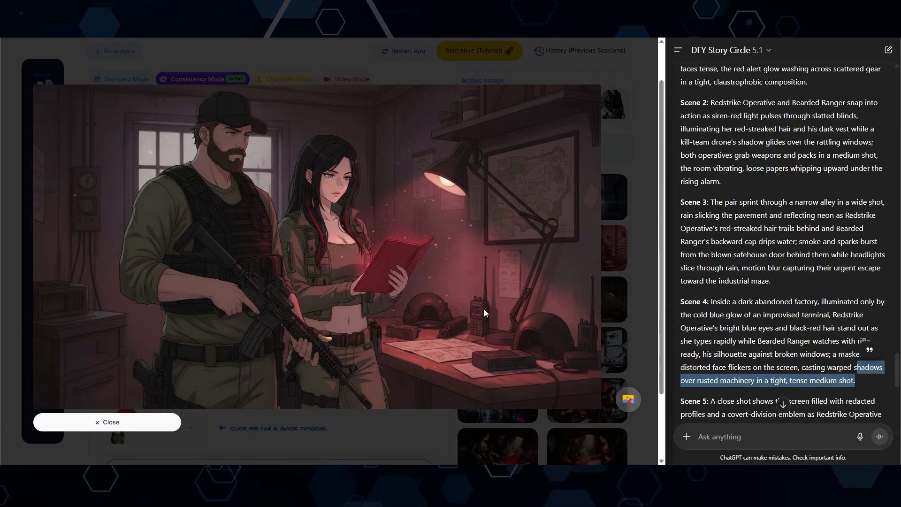
click(150, 427)
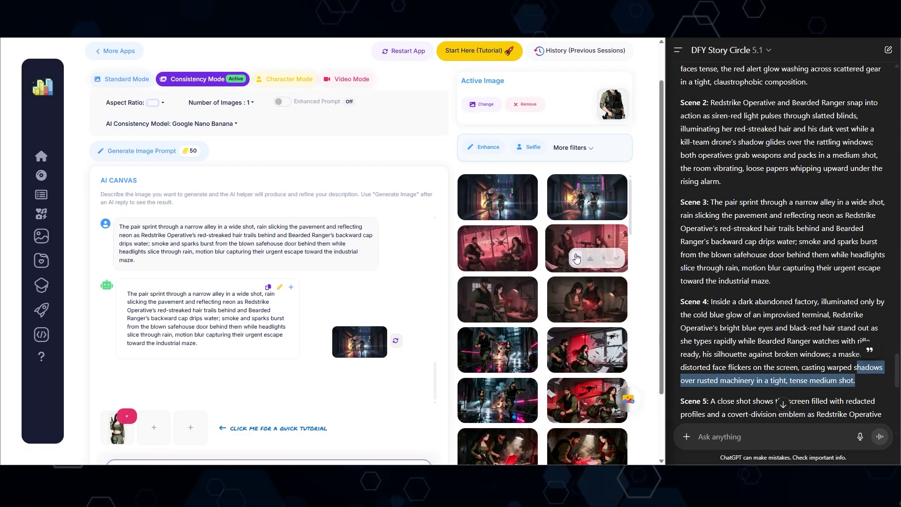
click(576, 259)
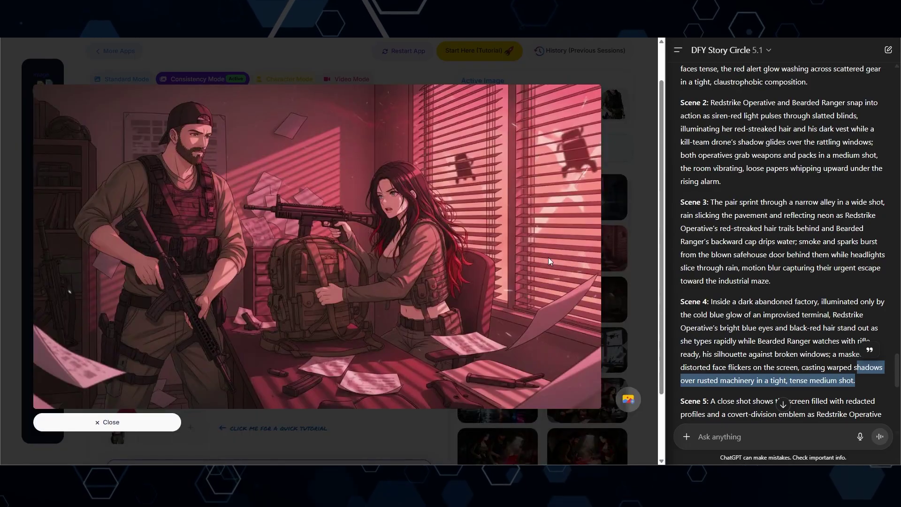
click(160, 422)
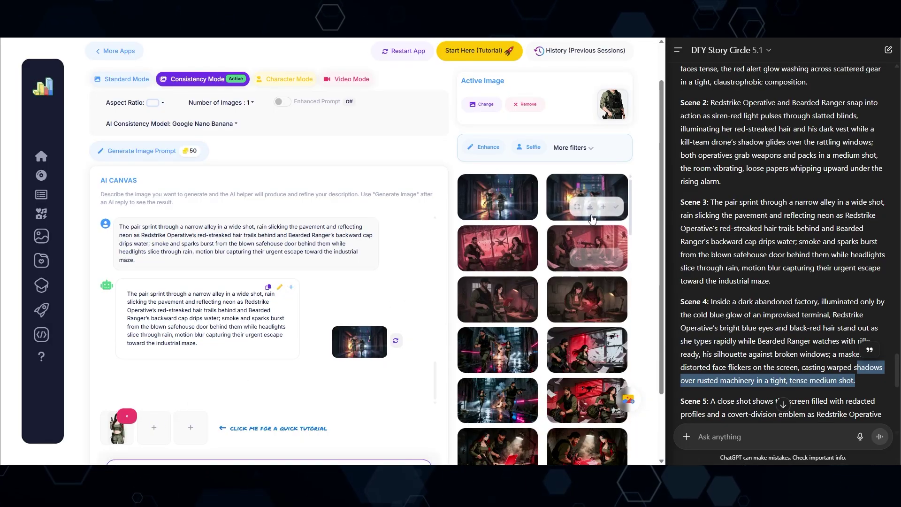
click(577, 210)
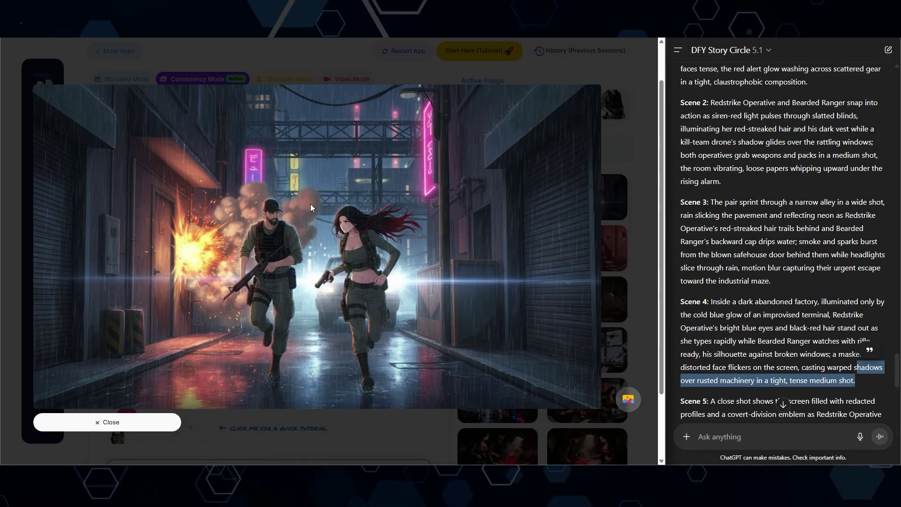
click(133, 428)
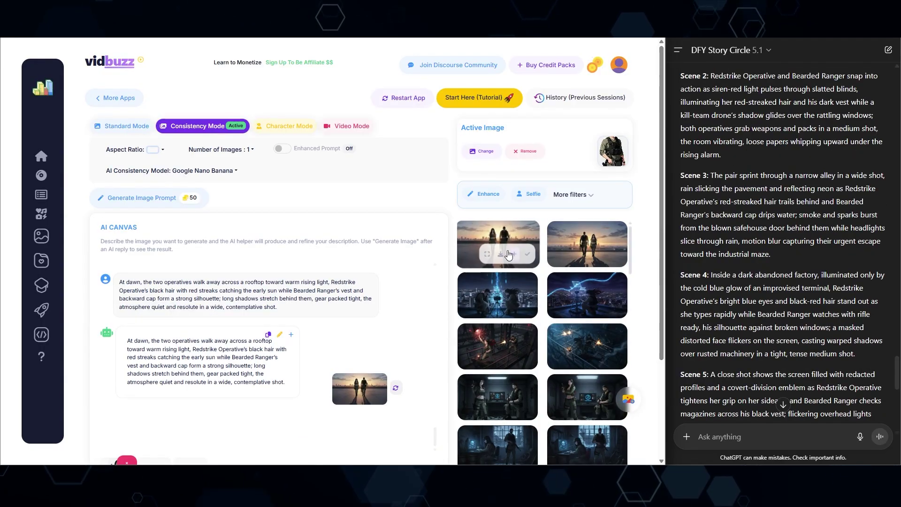
View the Scene 8 dawn image, the Scene 7 rooftop image and the Scene 5 covert-division image at full size.
click(487, 254)
click(114, 422)
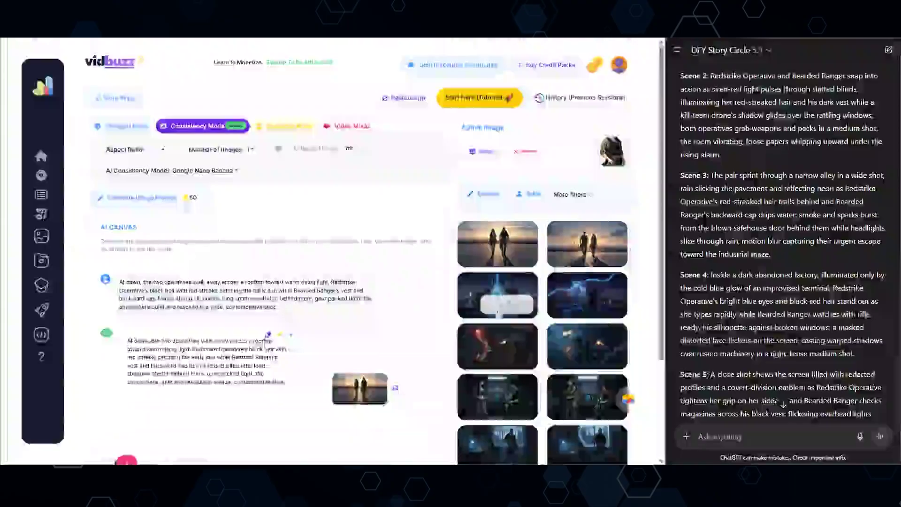
click(481, 310)
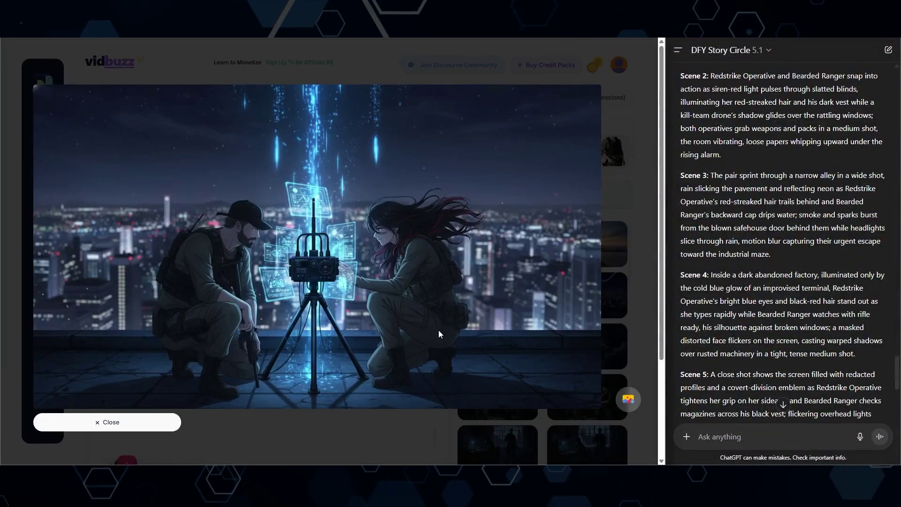
click(134, 422)
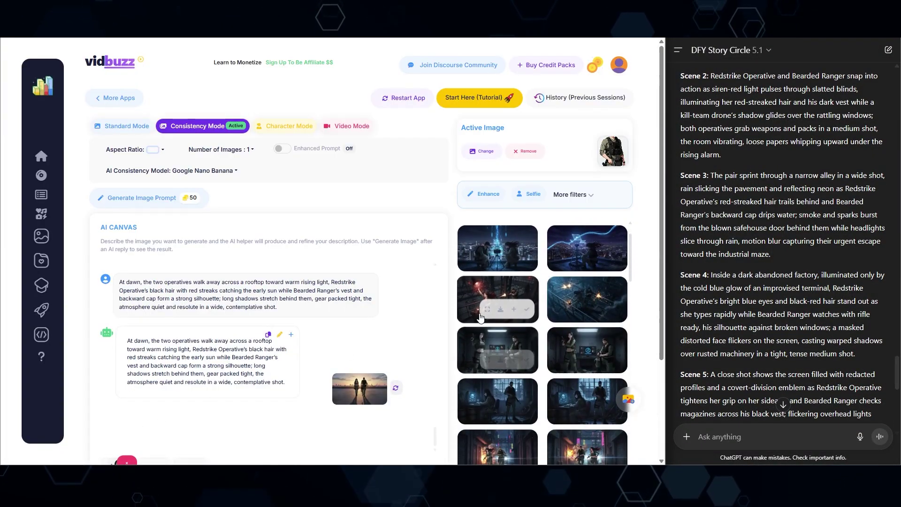
click(483, 361)
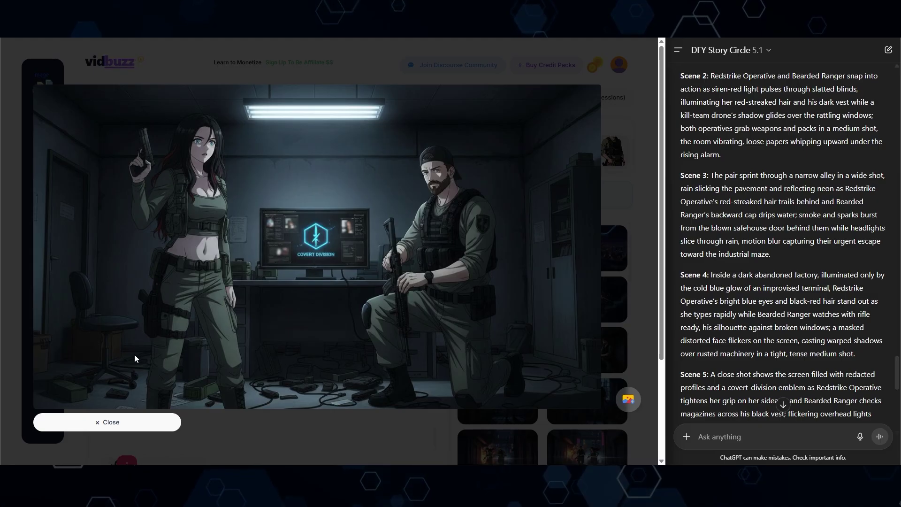
click(134, 424)
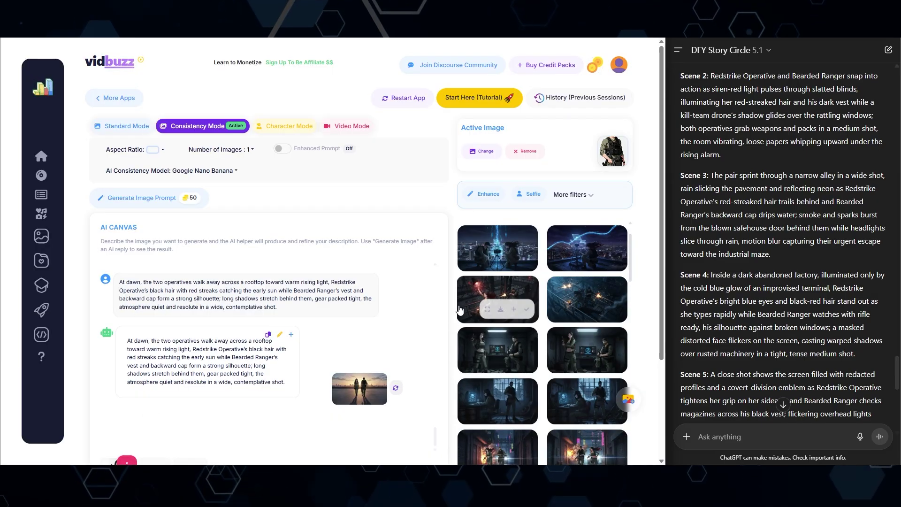
Enlarge the Google Nano Banana alley image for Scene 3 and look back through the story chat at the scene summaries.
scroll(516, 291, down, 4)
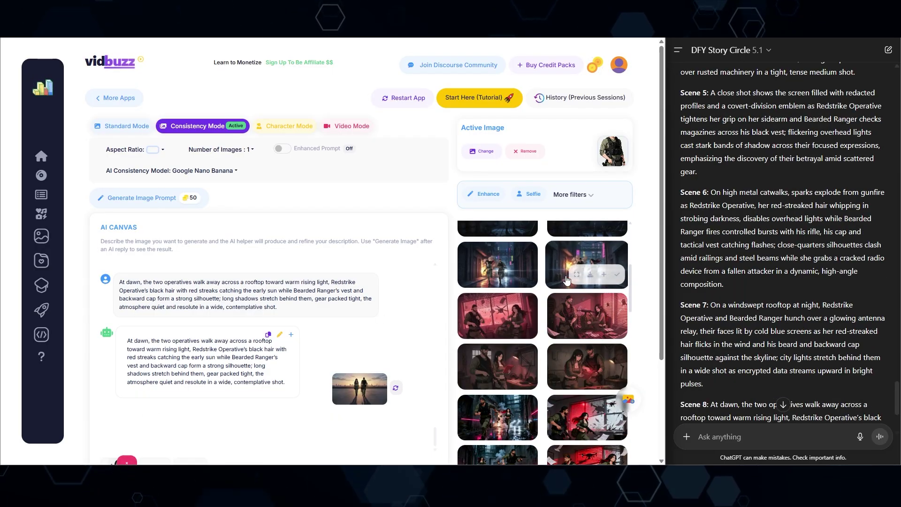
click(577, 277)
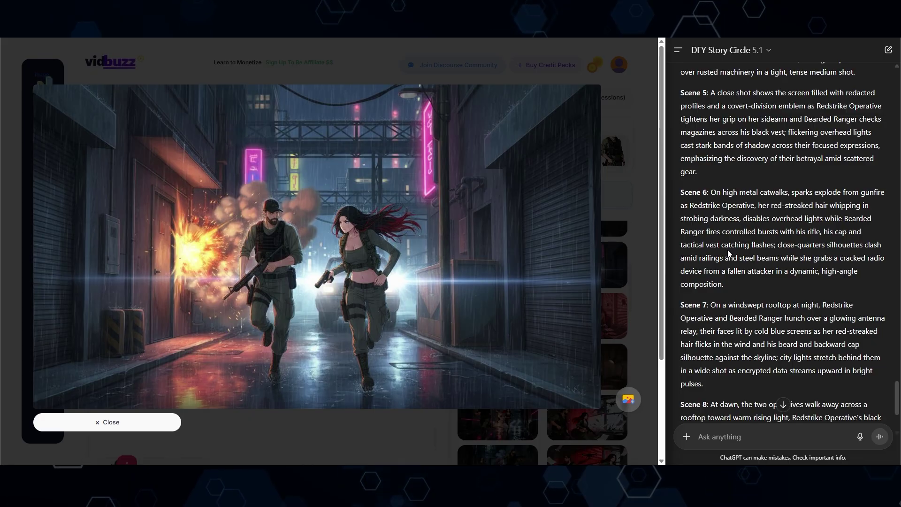
scroll(751, 291, up, 20)
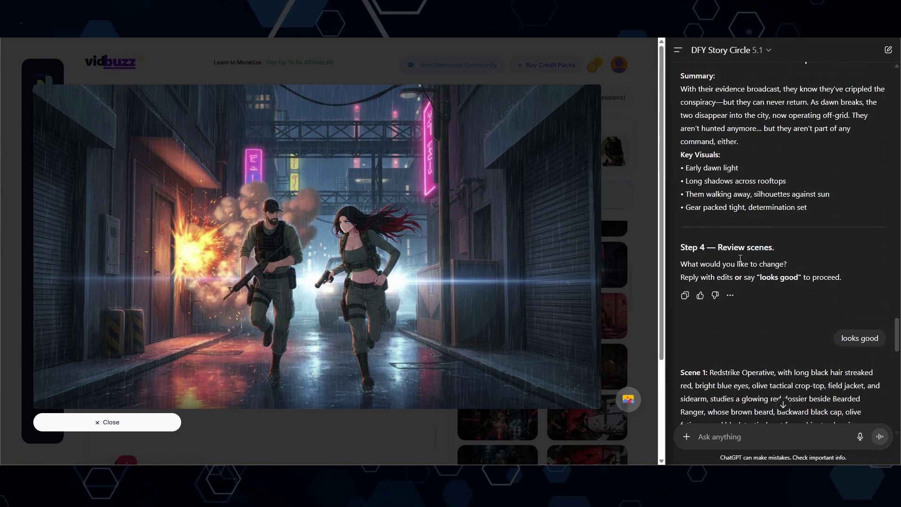
scroll(739, 258, up, 20)
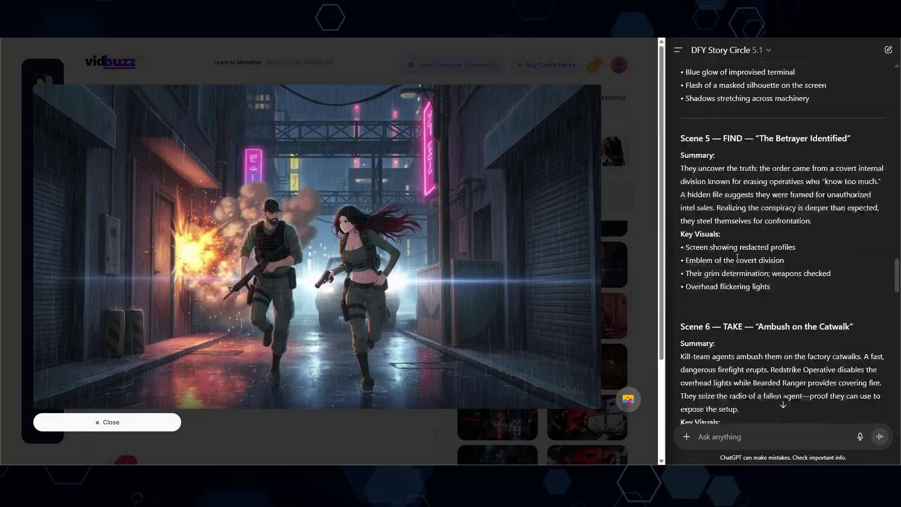
Read the Scene 3 "Escape Into the Alley" summary in the story chat against the enlarged alley image.
scroll(736, 257, up, 7)
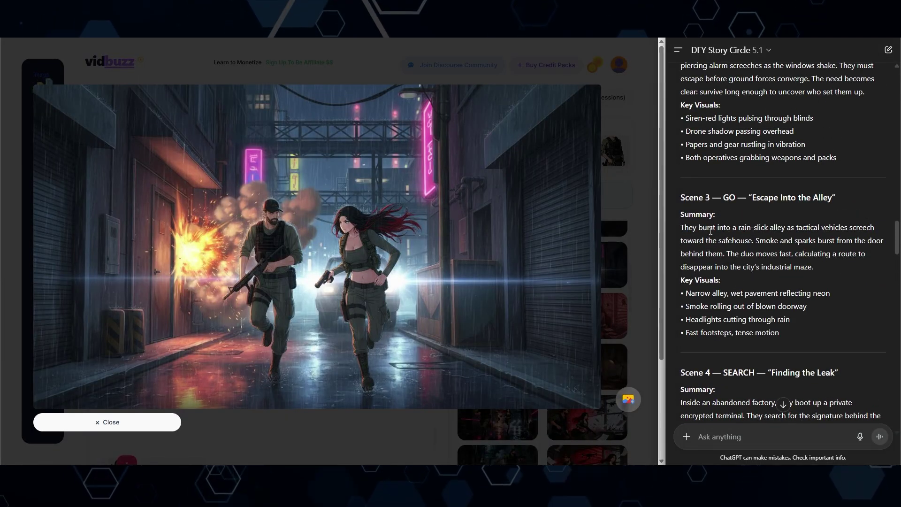
drag(706, 228, 816, 230)
click(791, 228)
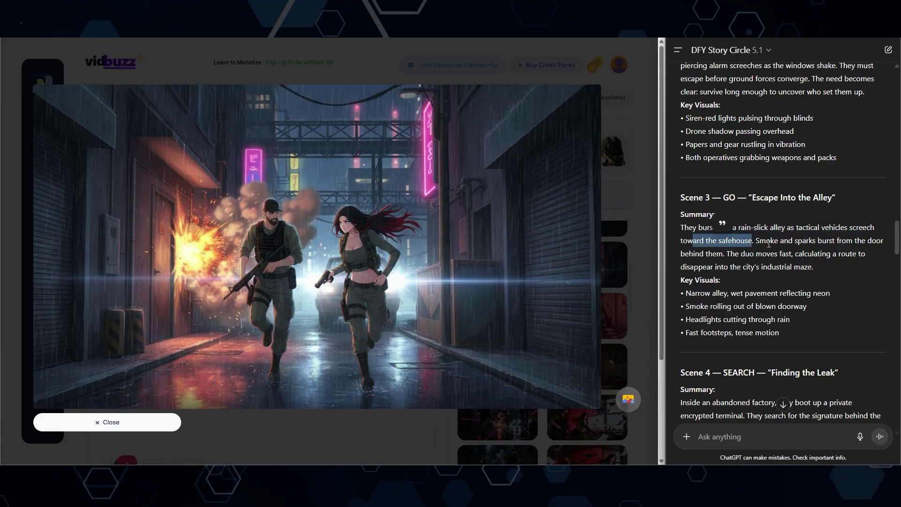
drag(766, 242, 861, 242)
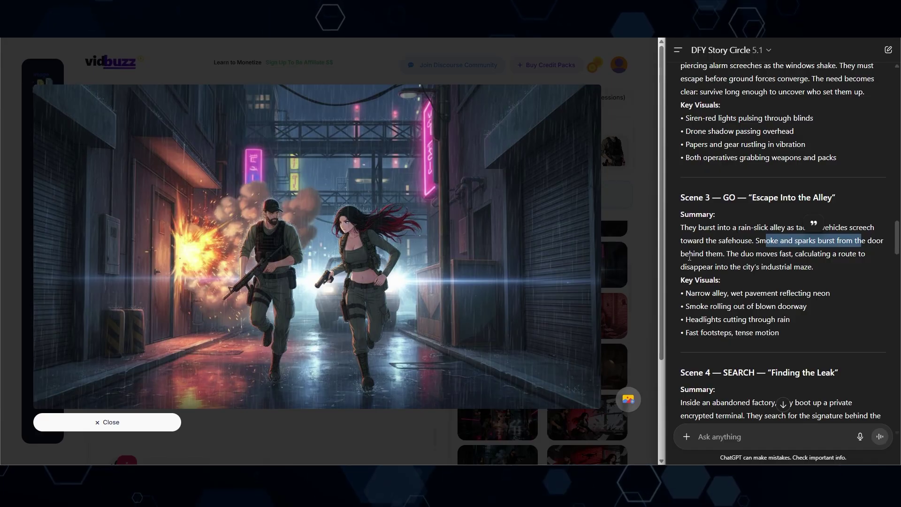
drag(712, 254, 782, 266)
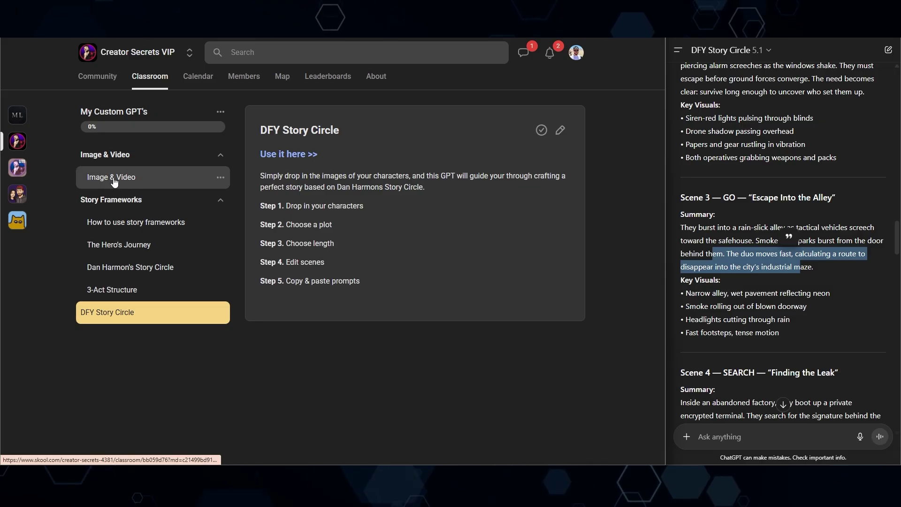
Open the Multi Sequence video prompt GPT from the Image & Video lesson in the Creator Secrets VIP classroom.
click(148, 182)
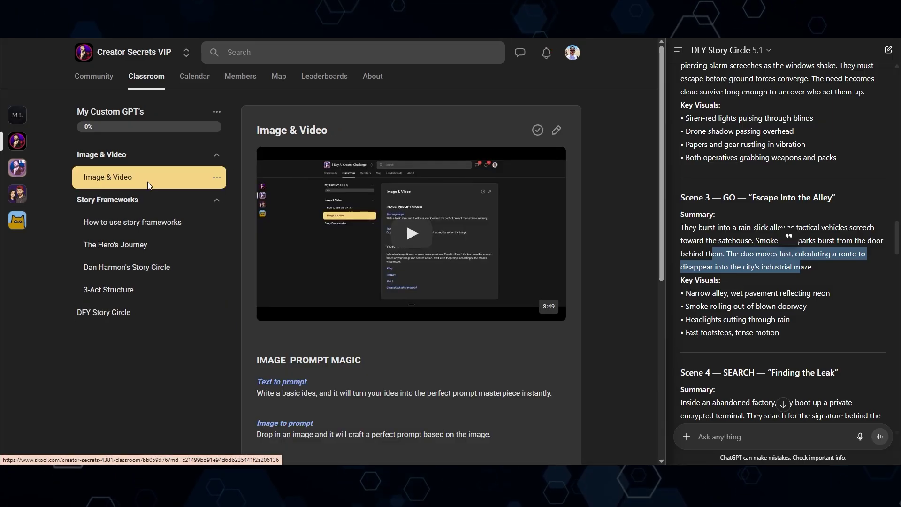
scroll(277, 181, down, 4)
scroll(277, 182, down, 3)
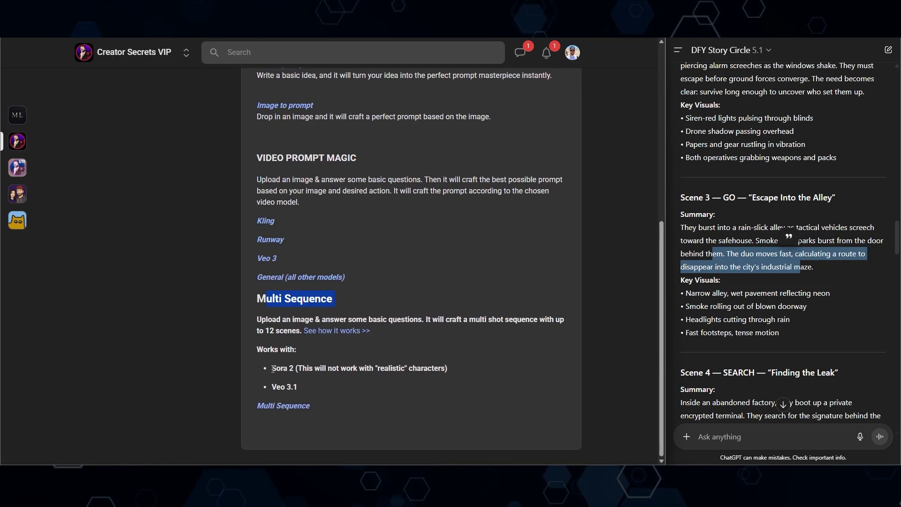
click(276, 391)
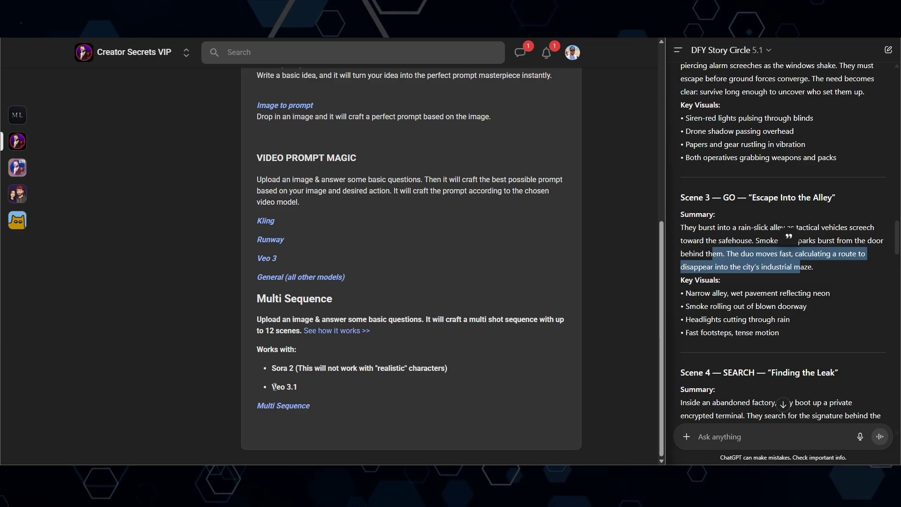
drag(272, 386, 300, 390)
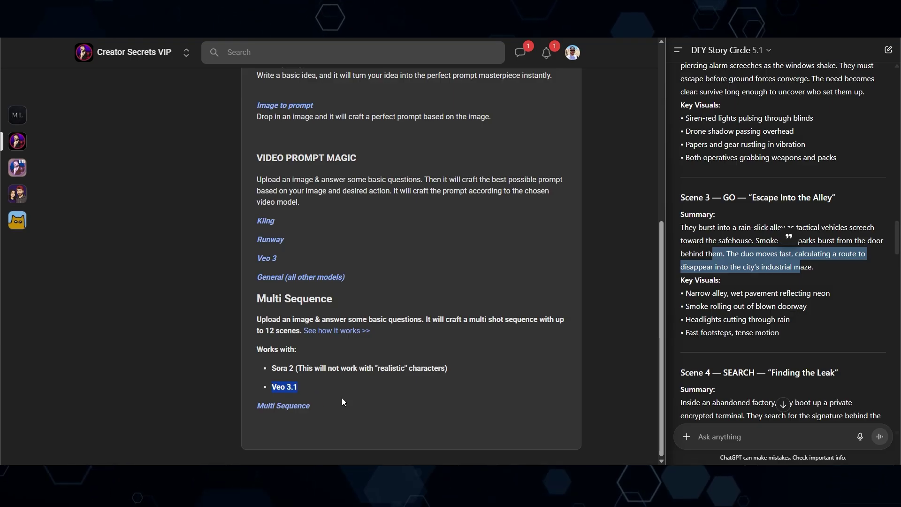
click(294, 412)
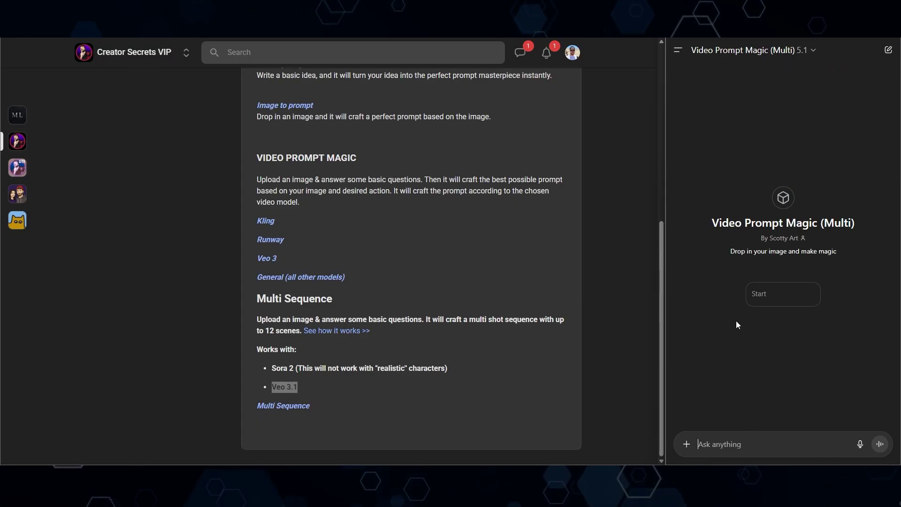
Start the Video Prompt Magic (Multi) conversation and submit the Scene 3 alley image as its base image.
click(770, 301)
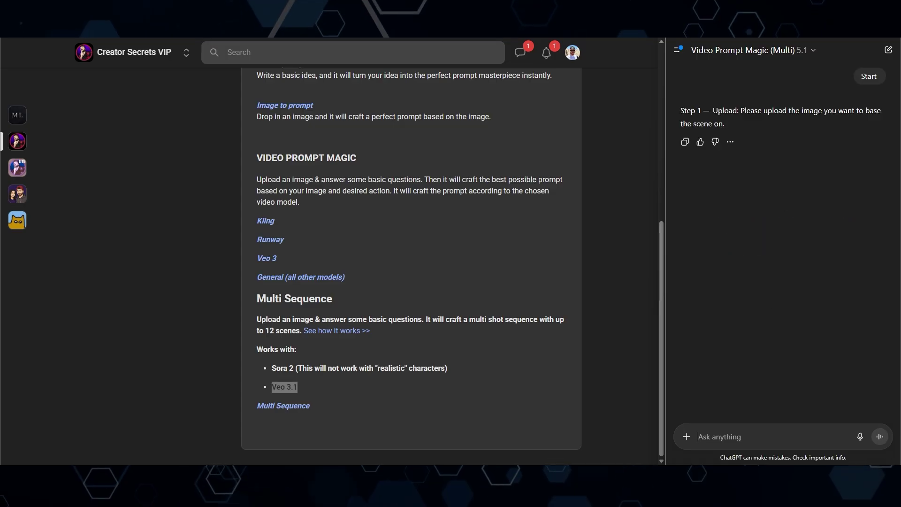
drag(676, 413, 685, 362)
click(880, 437)
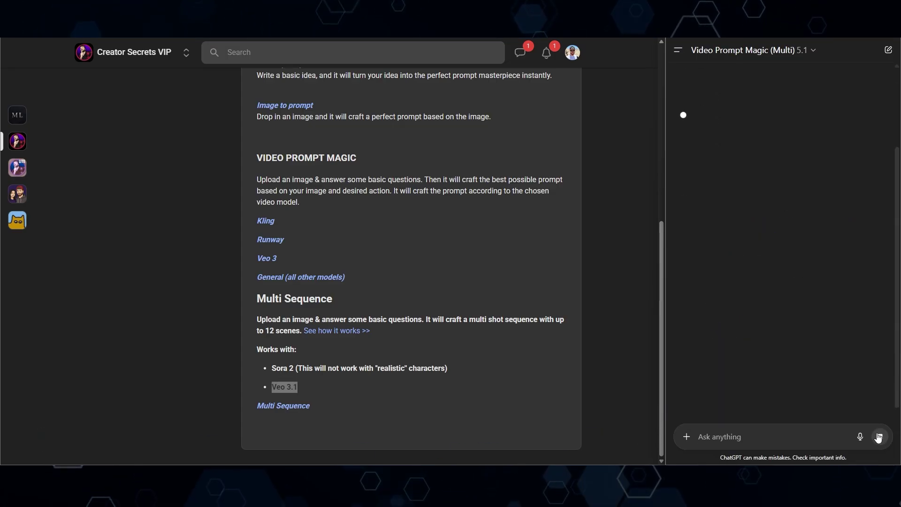
Copy the Scene 3 summary and key visuals from the story chat and submit them as the clip's action.
drag(731, 183, 810, 194)
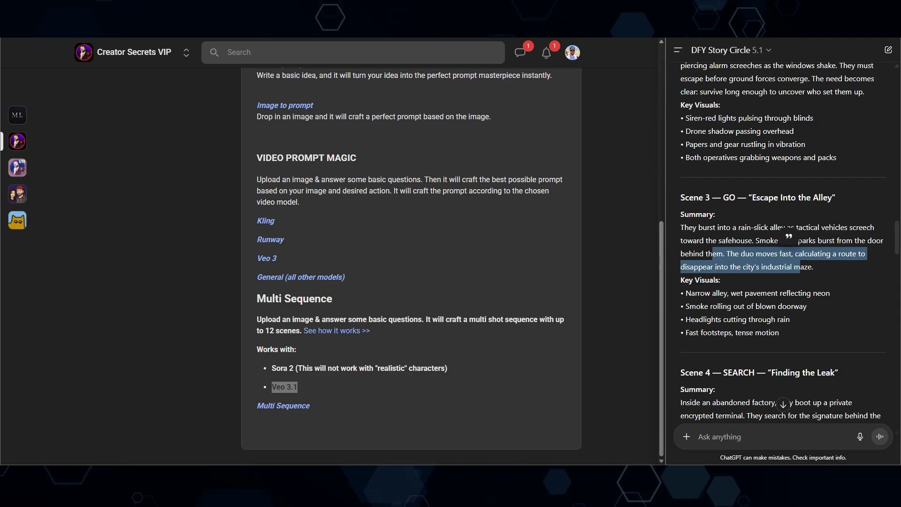
scroll(726, 224, up, 2)
scroll(727, 224, down, 3)
scroll(727, 224, up, 1)
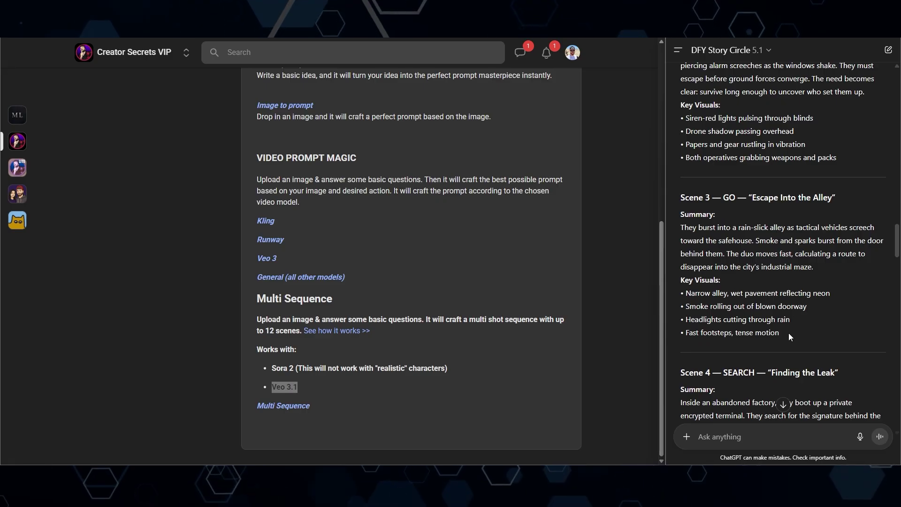
drag(789, 333, 679, 227)
key(ctrl+c)
right_click(686, 229)
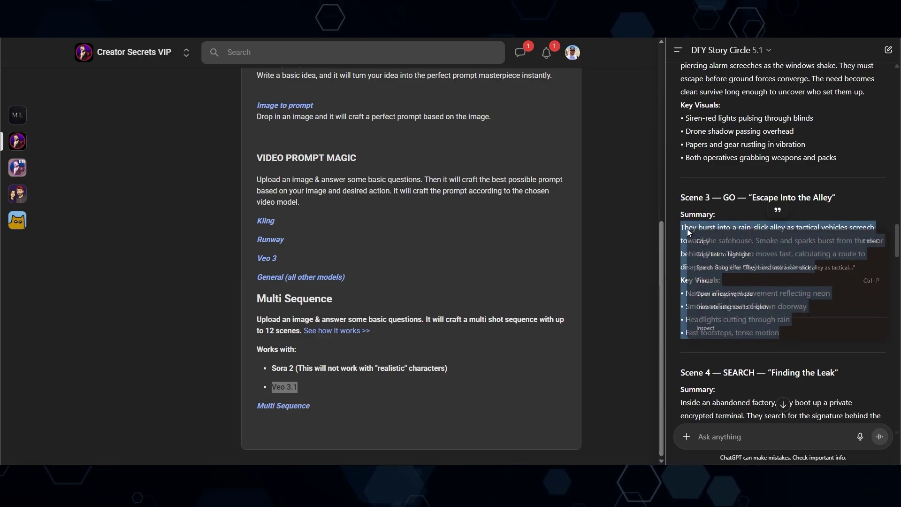
click(707, 242)
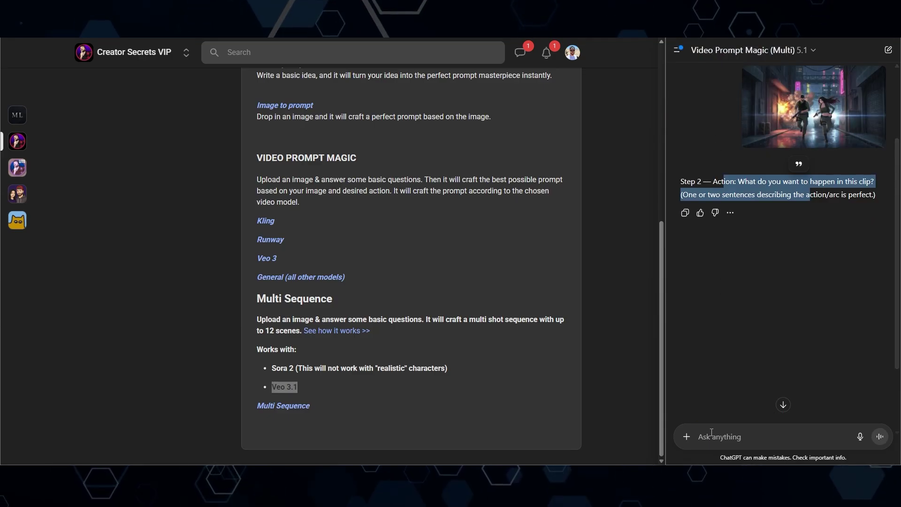
click(711, 432)
key(ctrl+v)
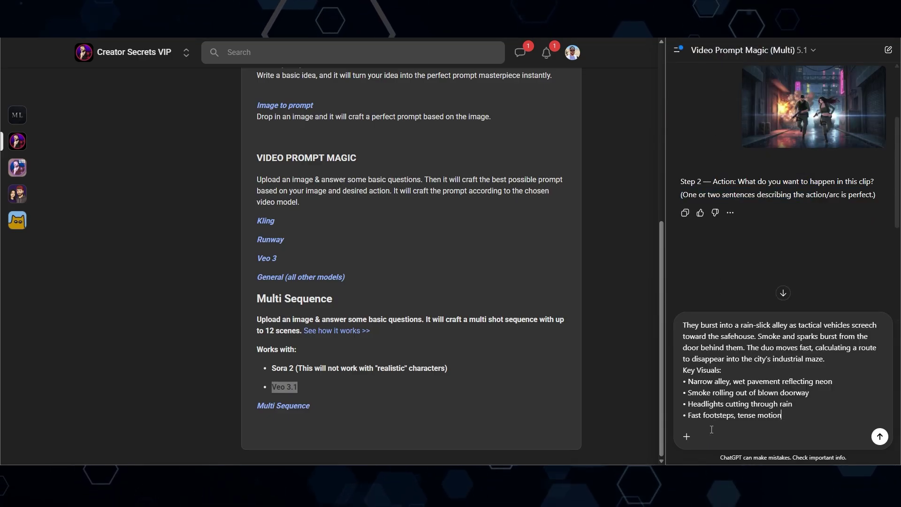
click(880, 437)
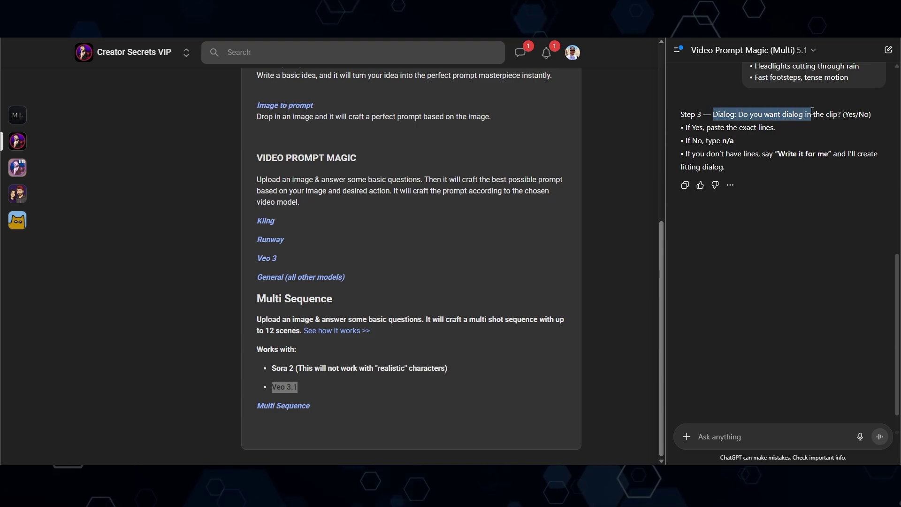
Read the dialog options and answer the dialog question with "write it for me".
drag(707, 128, 751, 128)
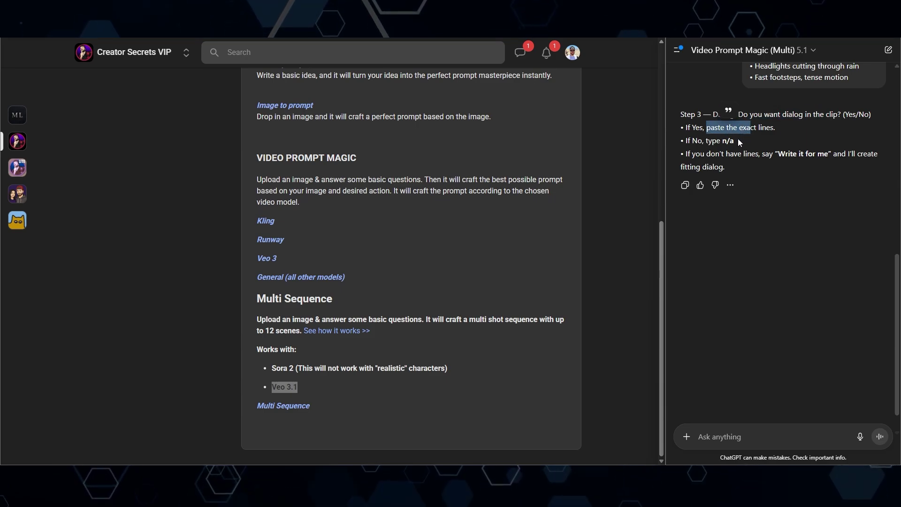
drag(692, 141, 730, 140)
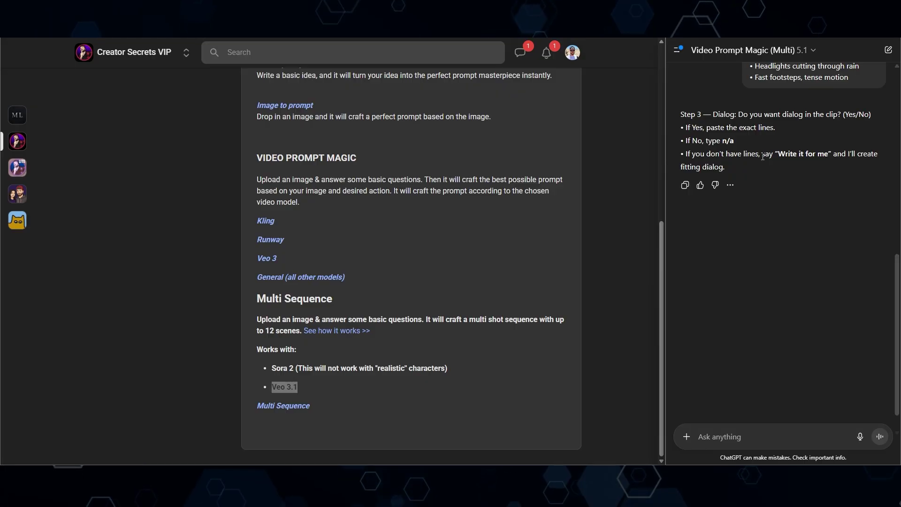
click(710, 438)
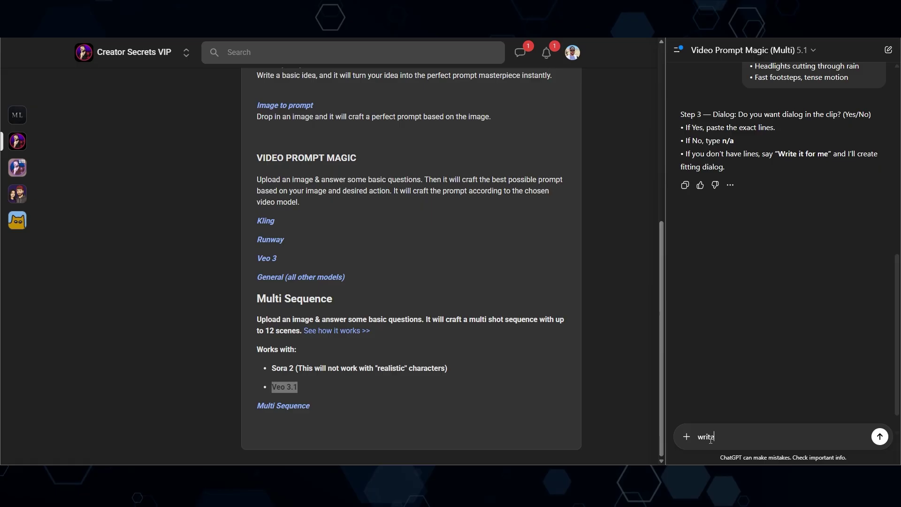
key(Return)
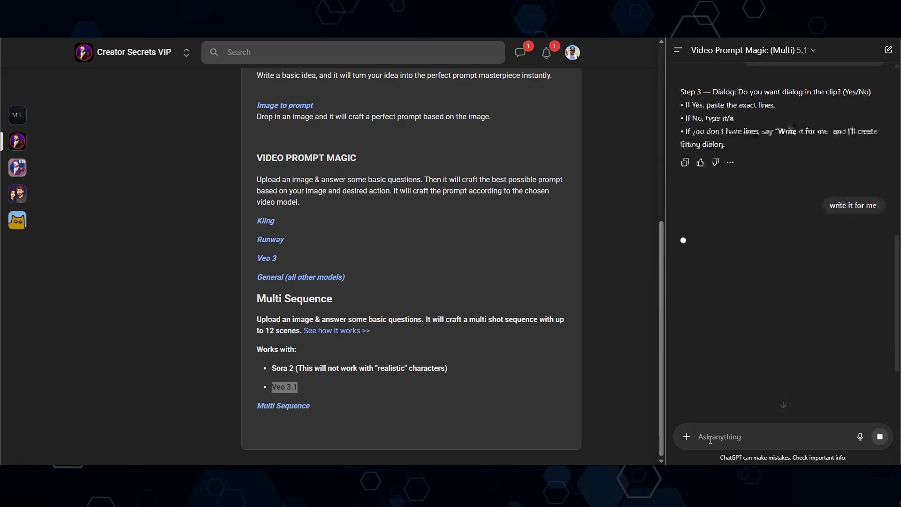
Review the generated multi-scene video prompt and copy it from the STYLE line through the end of Scene 6.
scroll(725, 176, down, 5)
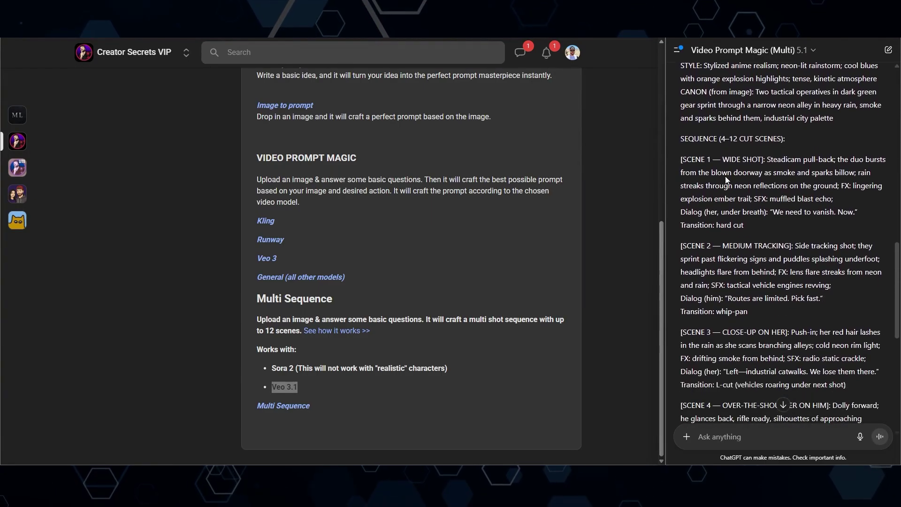
scroll(726, 176, down, 3)
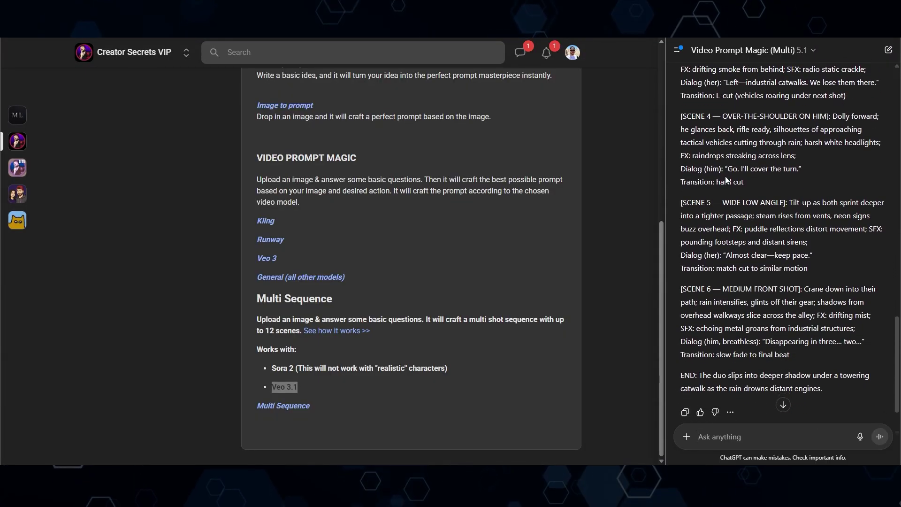
drag(810, 354, 690, 158)
key(ctrl+c)
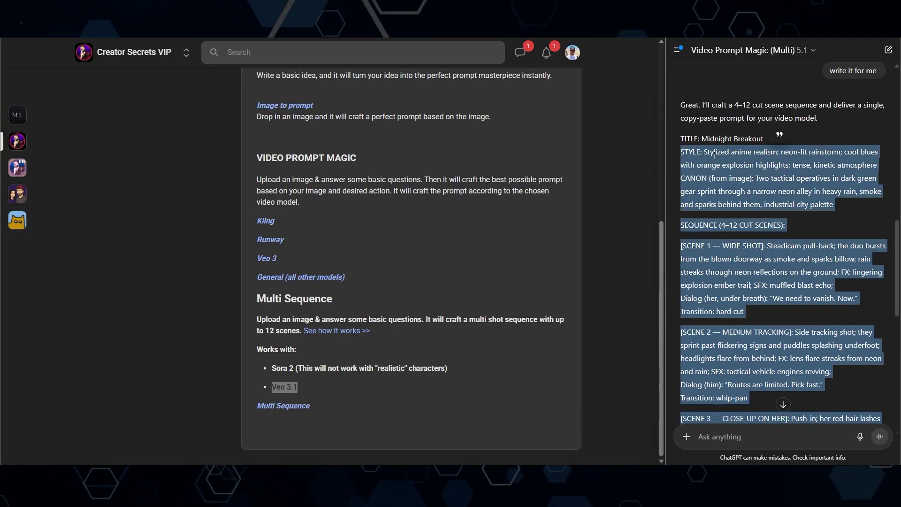
Switch to Vidbuzz, check the Scene 3 alley image at full size and make it the active image.
key(ctrl+Tab)
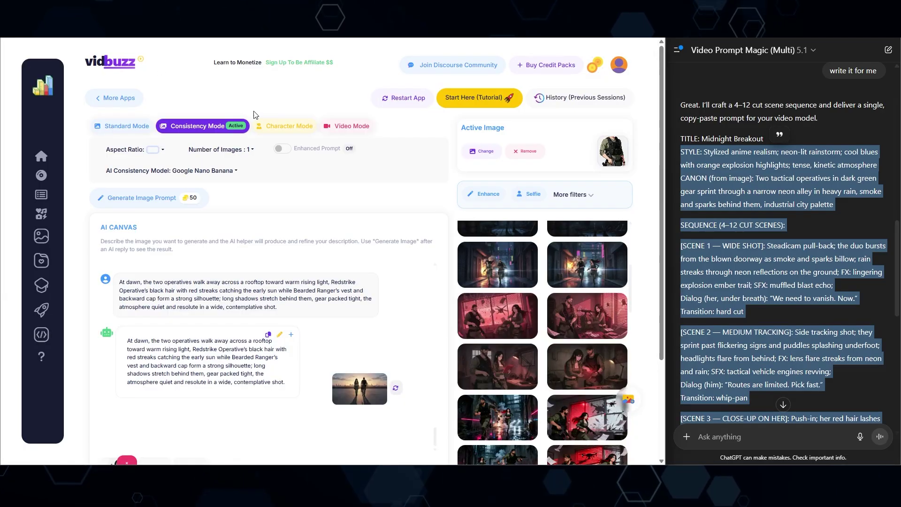
click(577, 275)
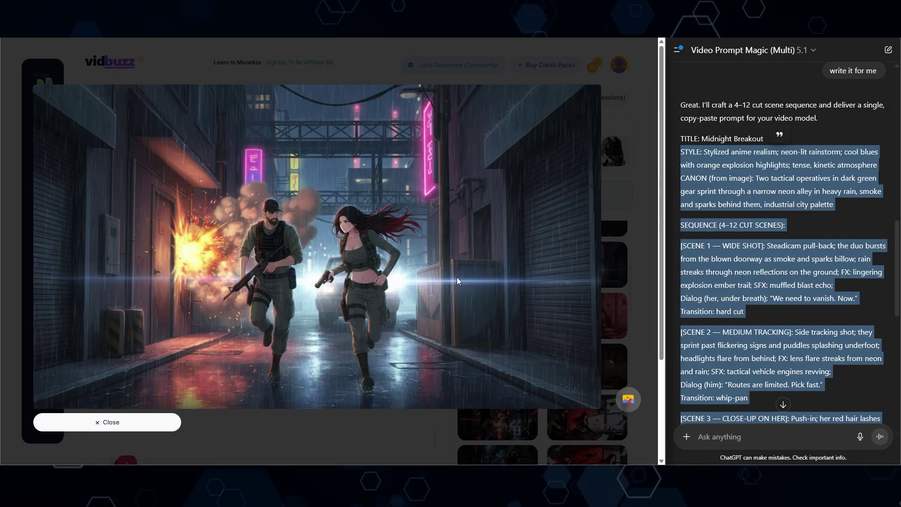
click(162, 425)
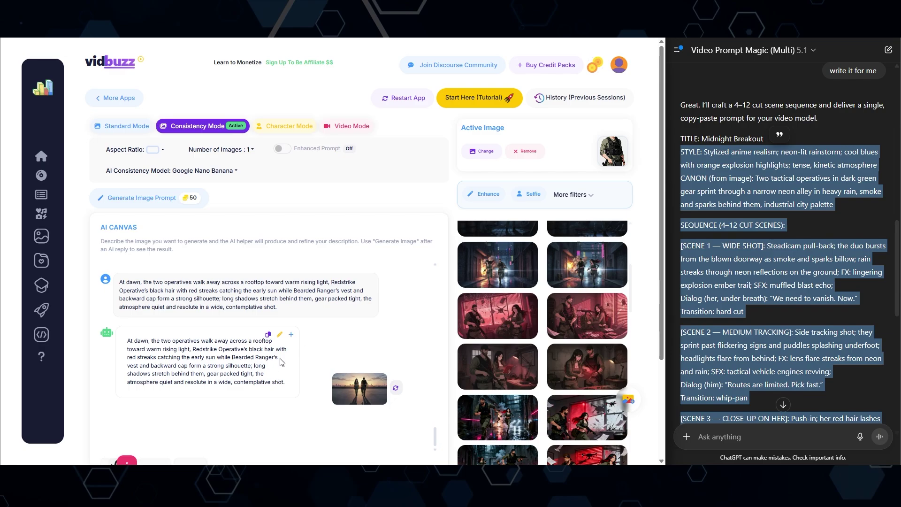
mouse_move(622, 283)
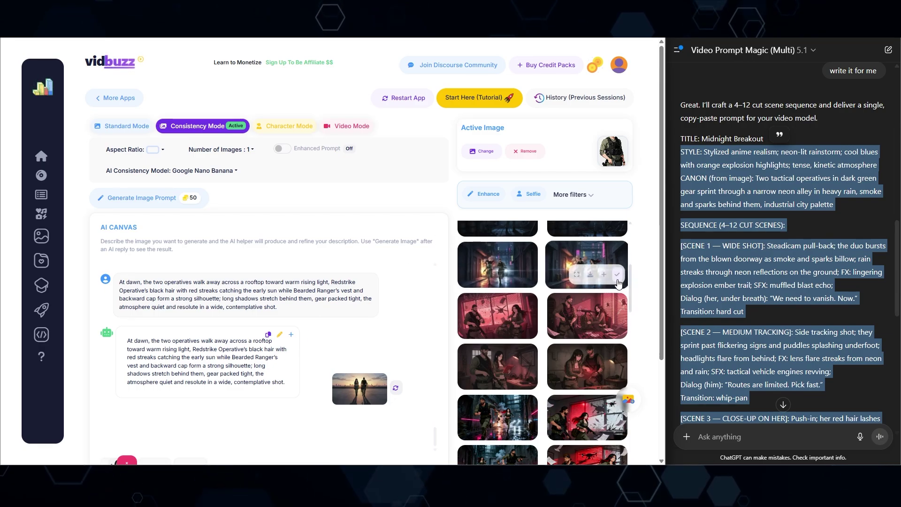
click(618, 275)
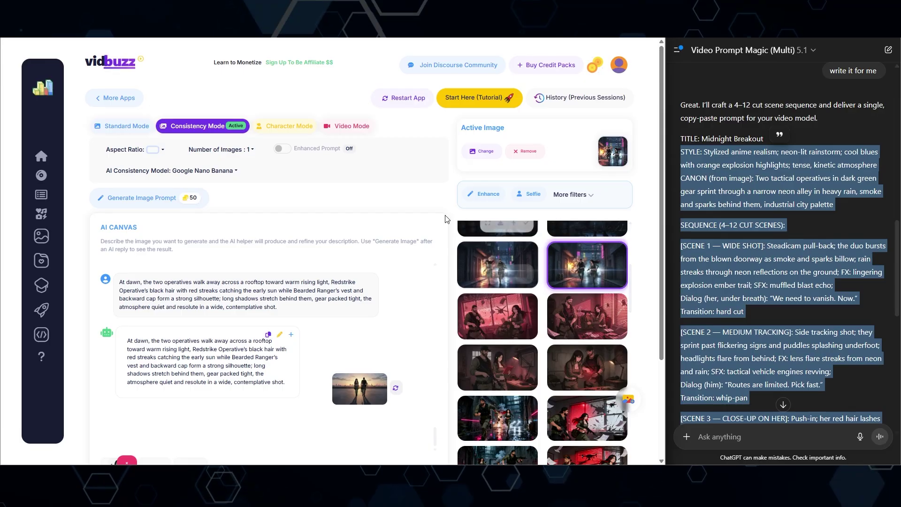
Switch the canvas to Video Mode, turn off Enhanced Prompt and choose Sora 2 as the video model.
click(352, 126)
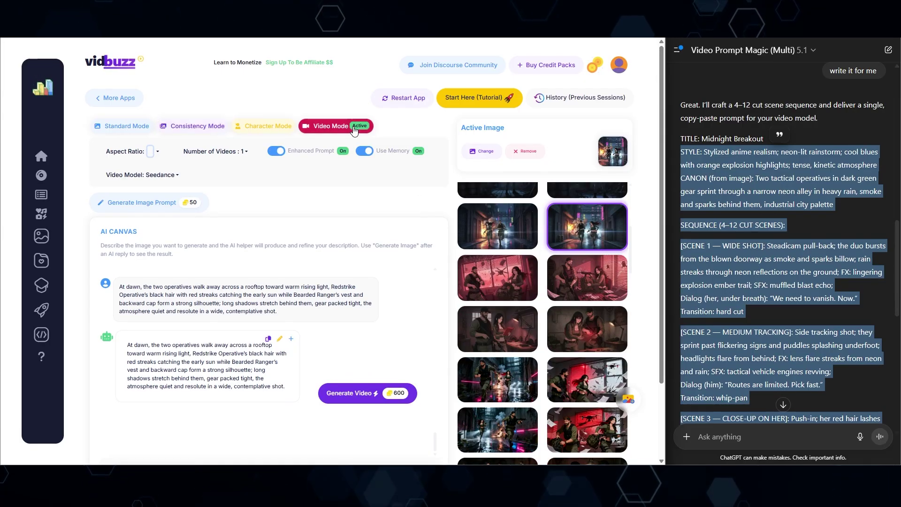
click(276, 151)
click(176, 183)
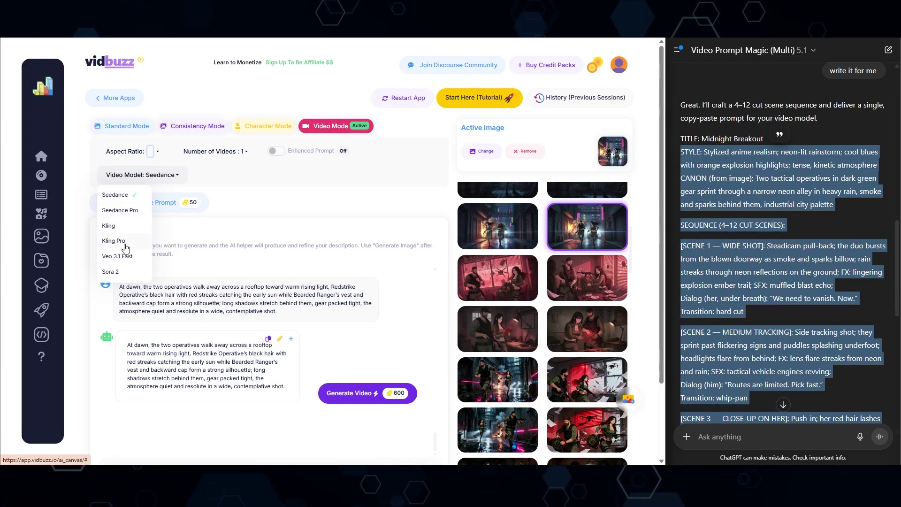
click(118, 272)
Paste the copied multi-scene sequence into the AI Canvas prompt and submit it.
scroll(141, 413, down, 1)
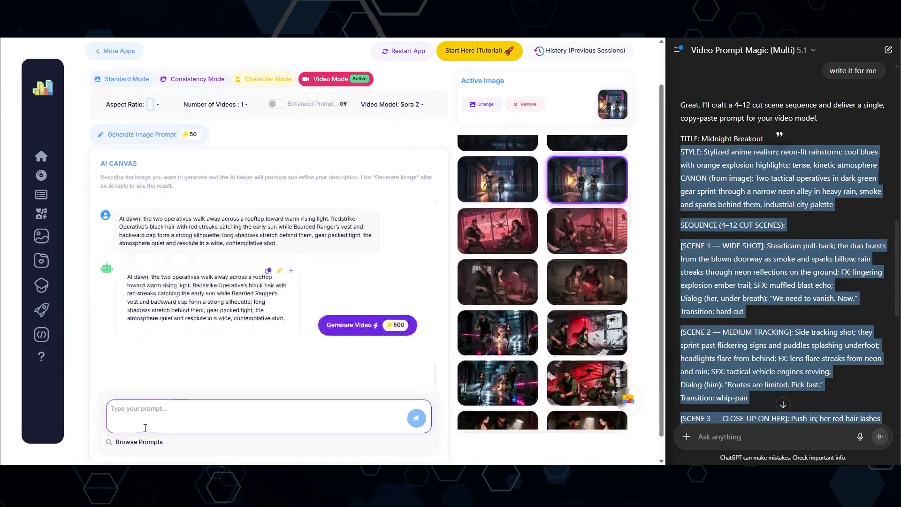
click(141, 421)
key(ctrl+v)
click(411, 422)
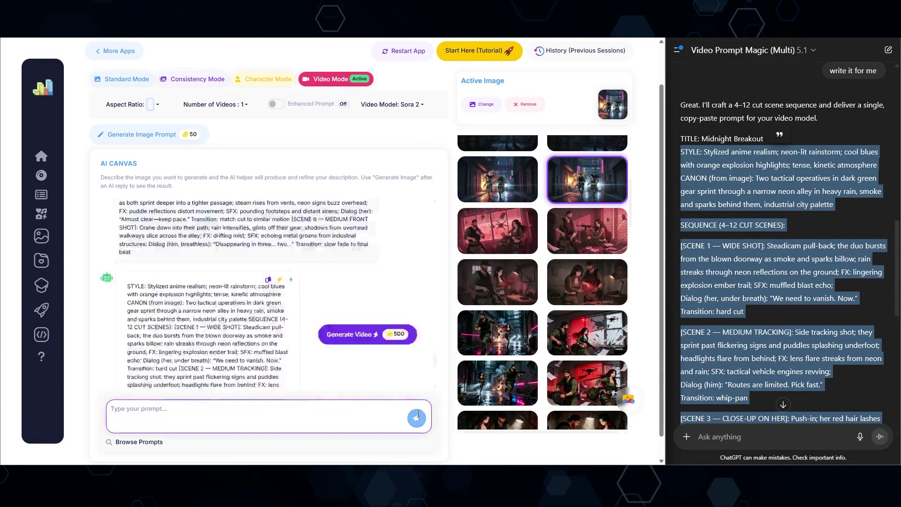
Check the submitted sequence text and generate the Sora 2 video from it with the alley image.
scroll(187, 361, up, 2)
drag(193, 374, 127, 225)
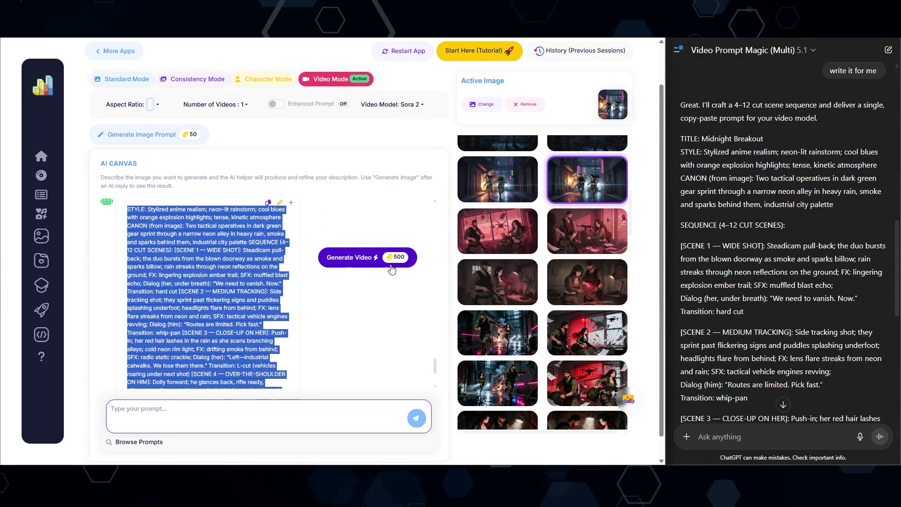
click(392, 269)
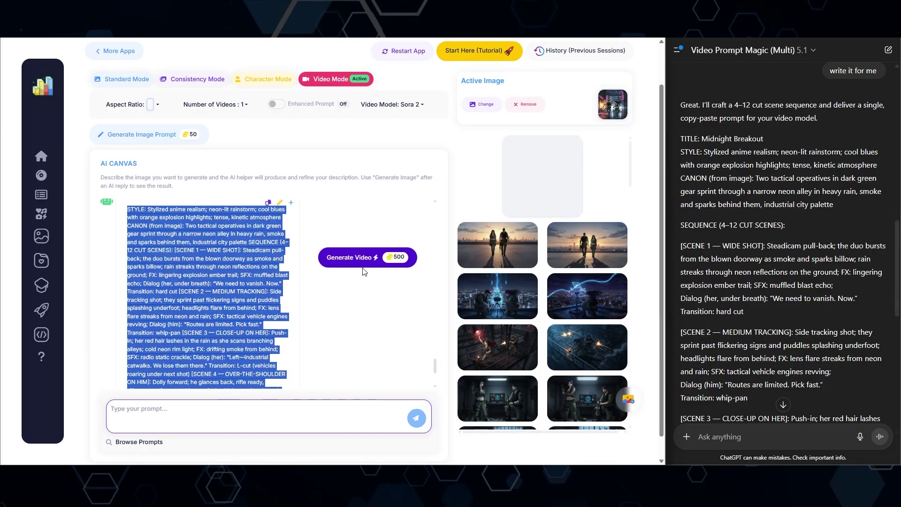
click(391, 256)
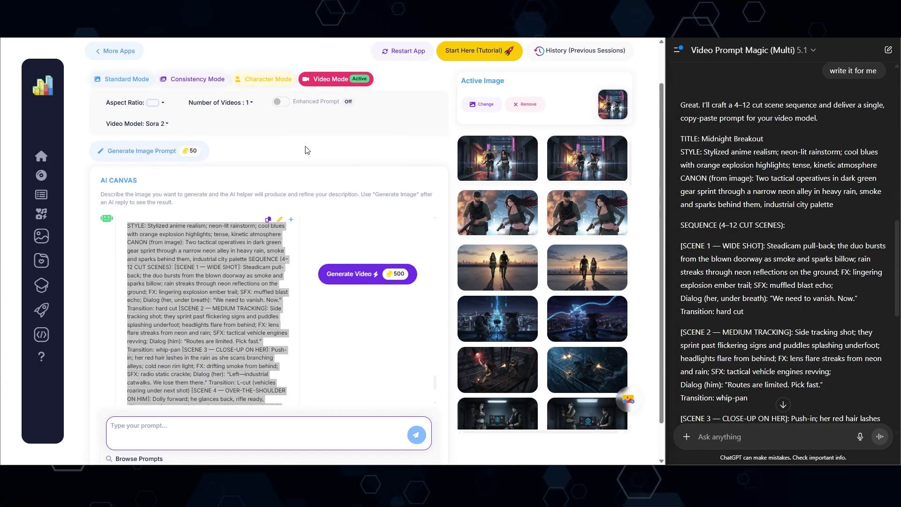
Play the three generated Sora 2 videos of the alley escape at full size and close each preview.
click(480, 171)
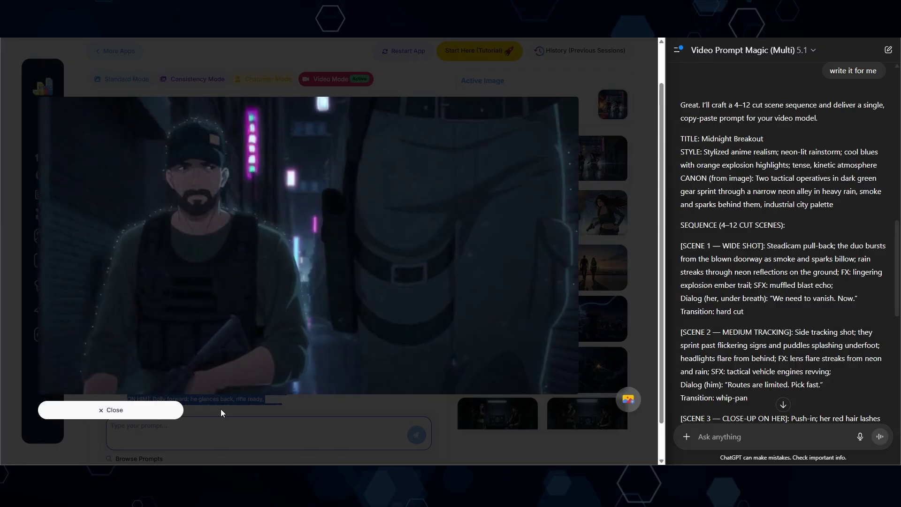
click(218, 408)
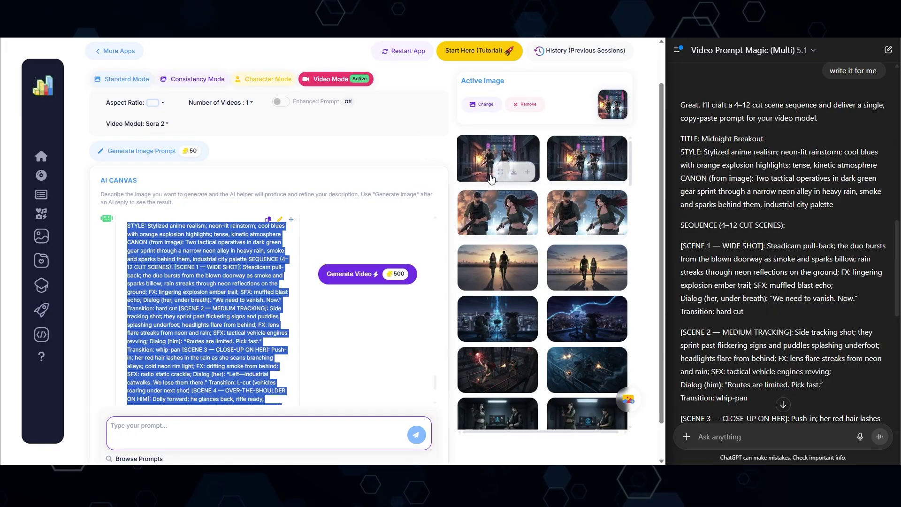
click(589, 175)
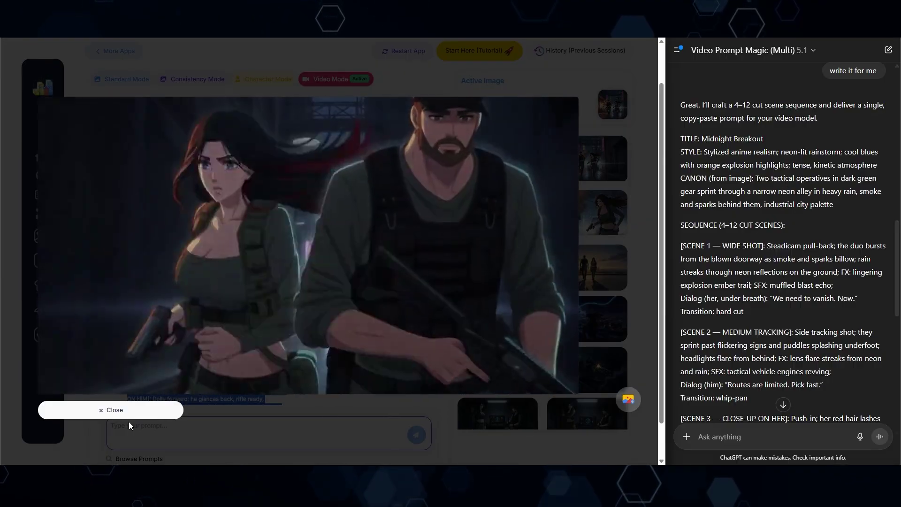
click(129, 421)
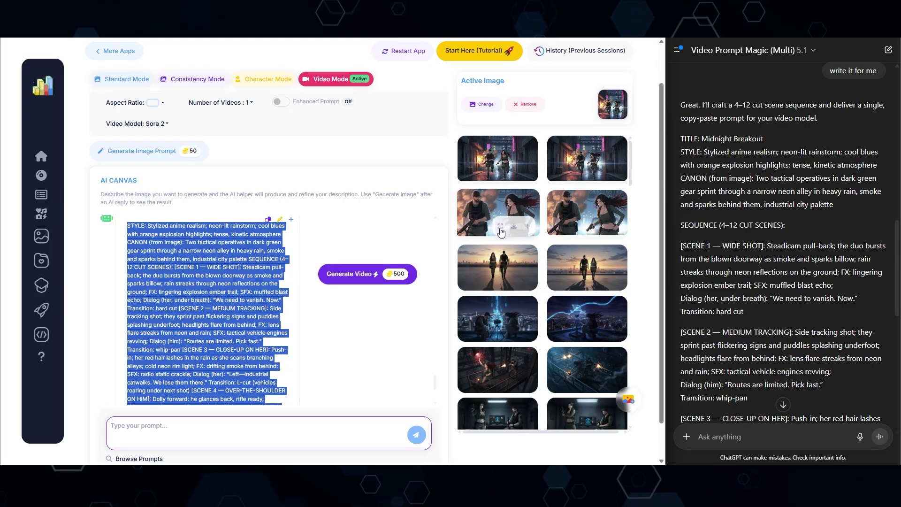
click(500, 225)
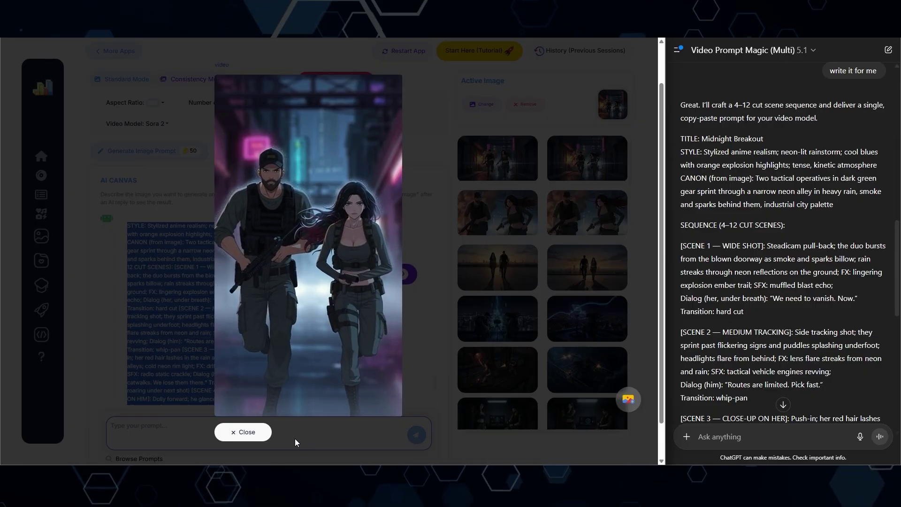
click(270, 433)
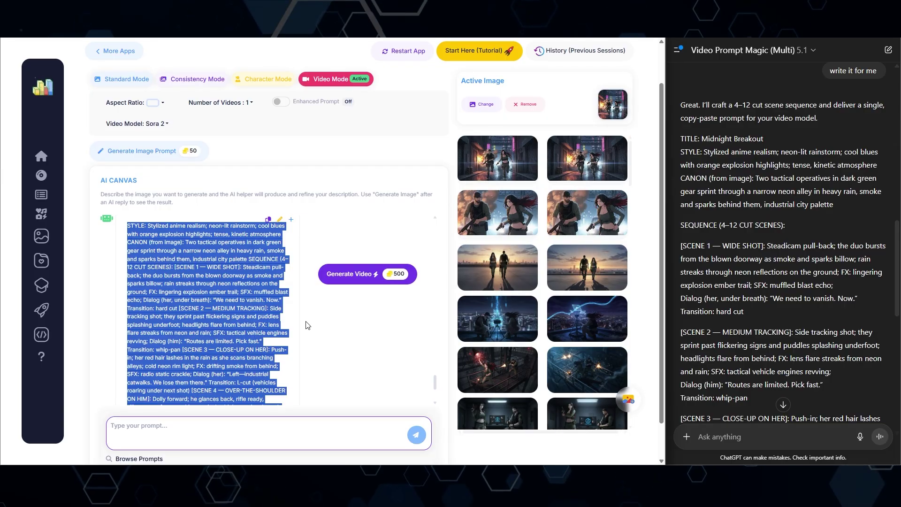
Review the submitted multi-scene sequence text in the AI Canvas conversation.
scroll(309, 249, up, 1)
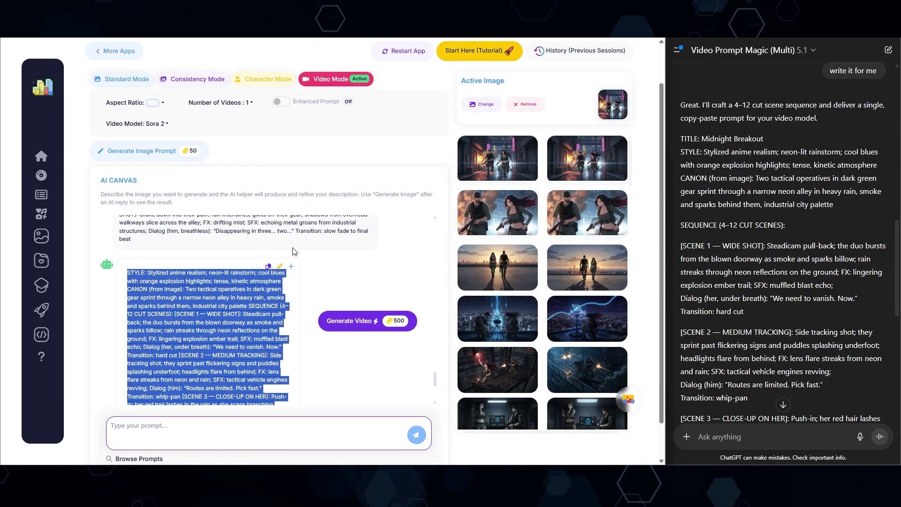
scroll(293, 251, up, 2)
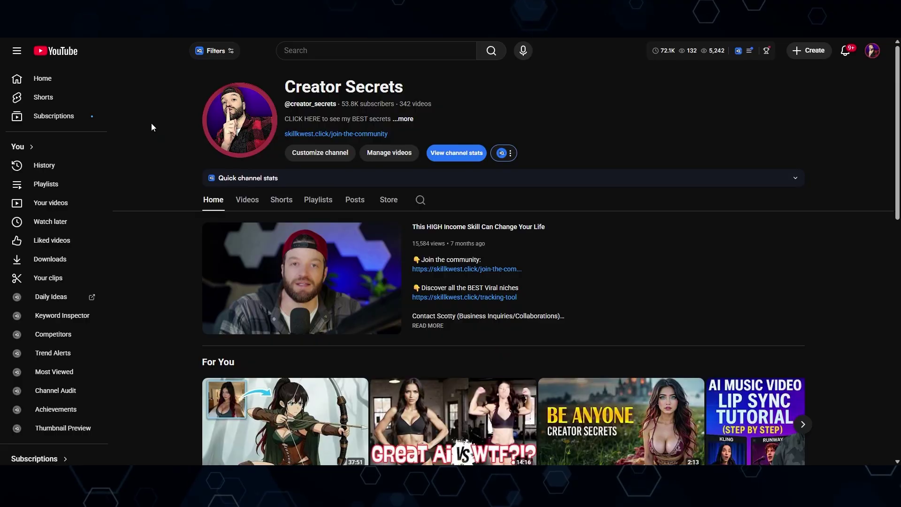
scroll(153, 129, down, 6)
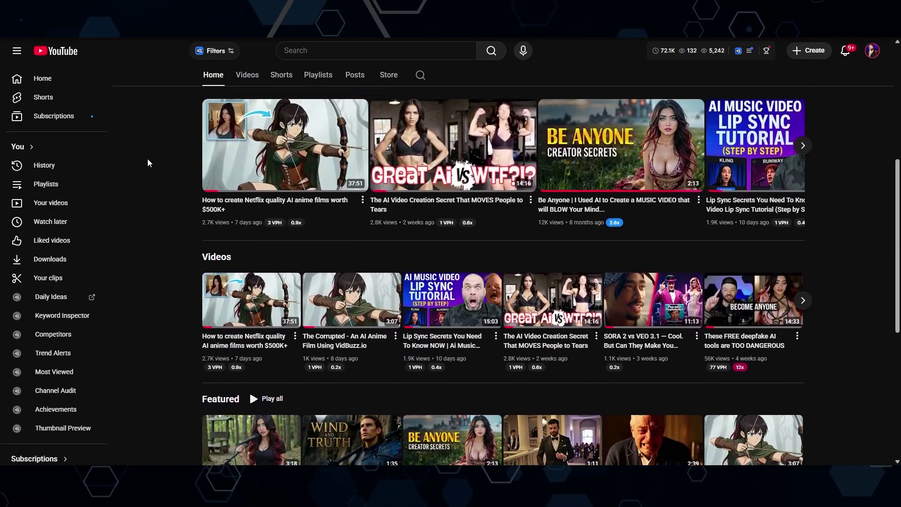
Switch to YouTube and look over the videos on the channel's home page.
scroll(148, 163, up, 2)
mouse_move(274, 249)
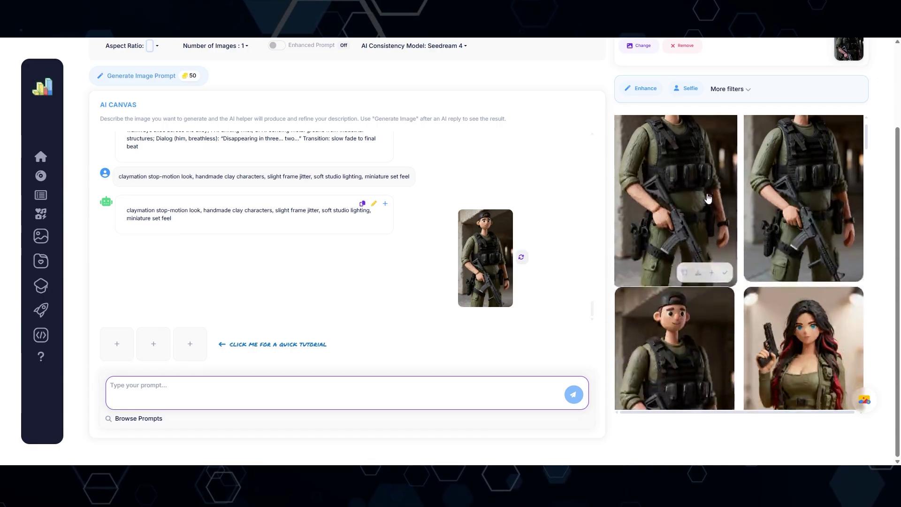
Switch to the claymation session in Vidbuzz and inspect the bearded man's claymation images at full size.
click(811, 273)
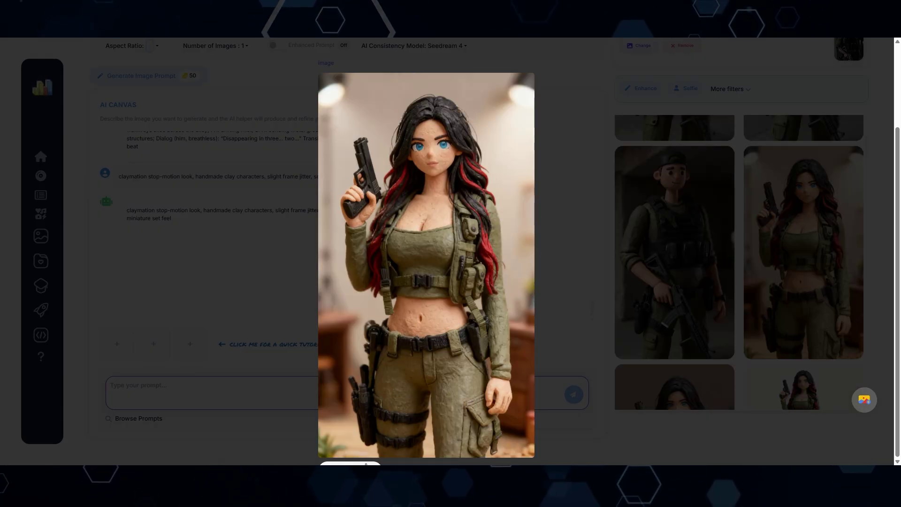
click(366, 465)
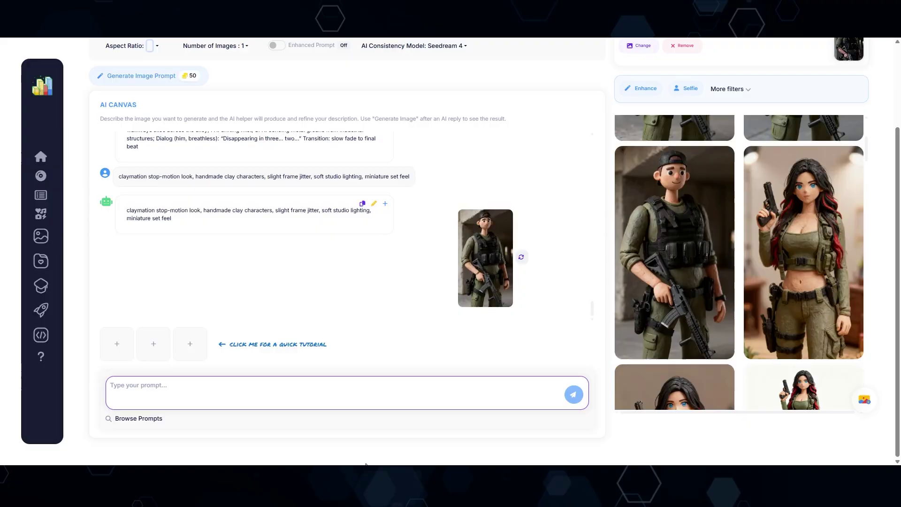
scroll(828, 202, up, 3)
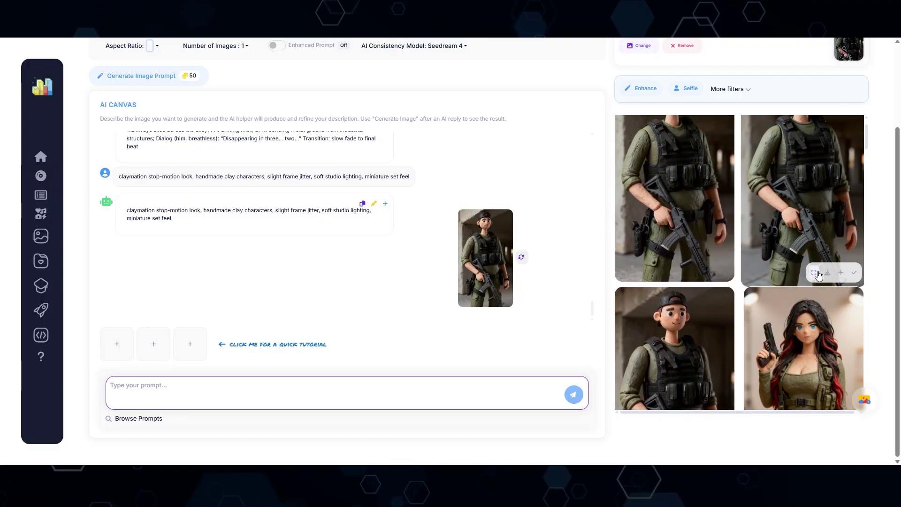
click(816, 273)
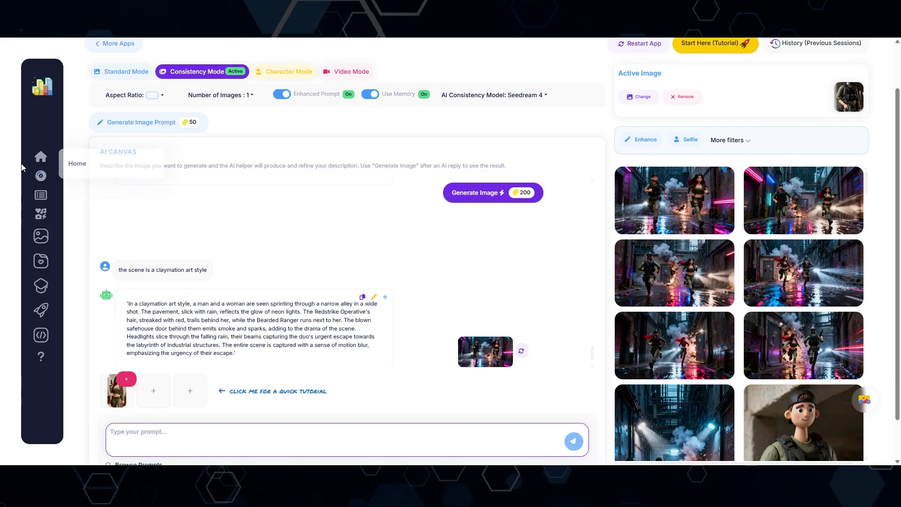
Check the first claymation alley image of the running duo at full size and make it the active image.
mouse_move(646, 215)
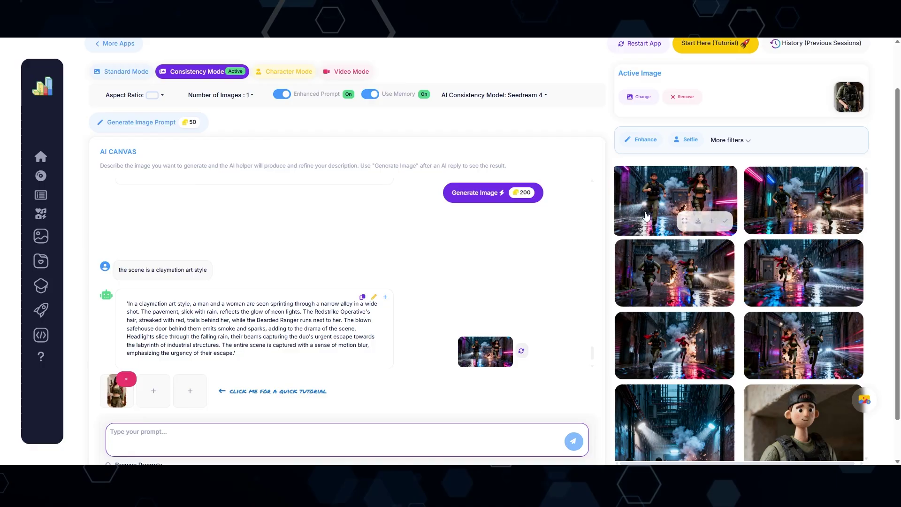
click(685, 221)
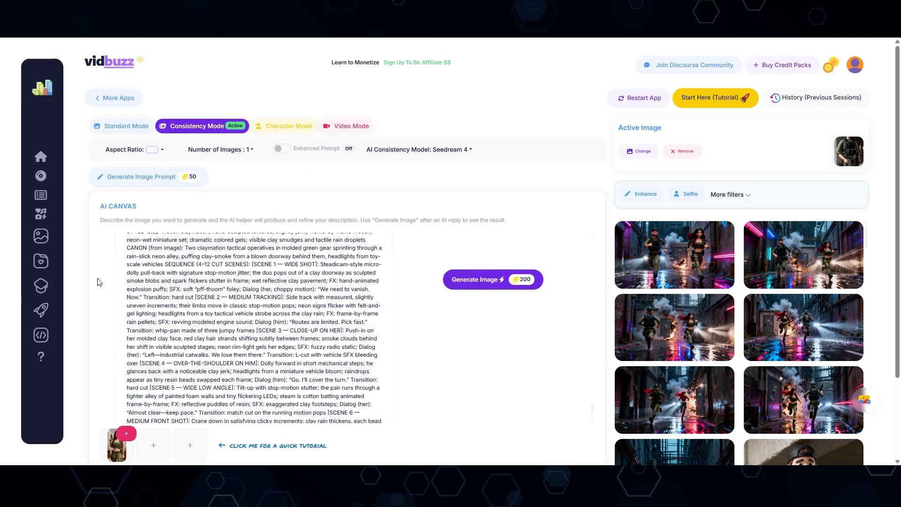
click(725, 276)
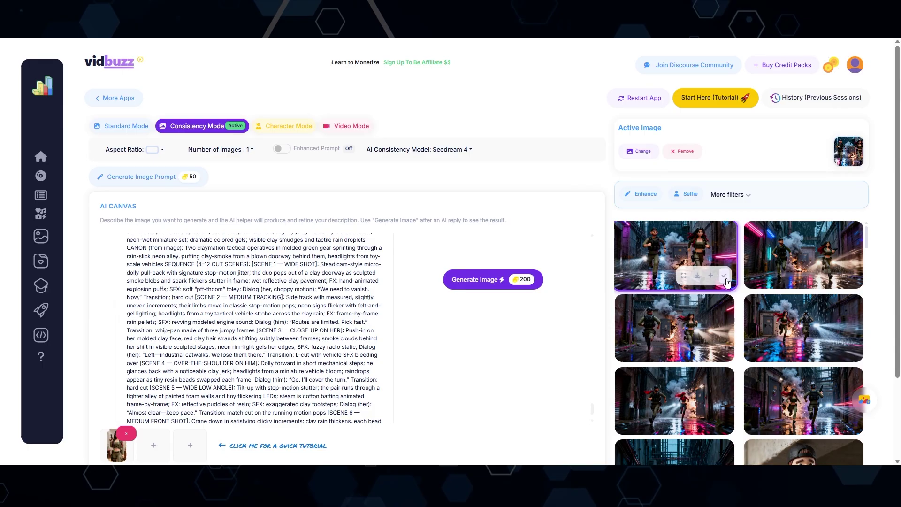
Switch the canvas to Video Mode and generate the Sora 2 video from the claymation multi-scene sequence.
click(357, 127)
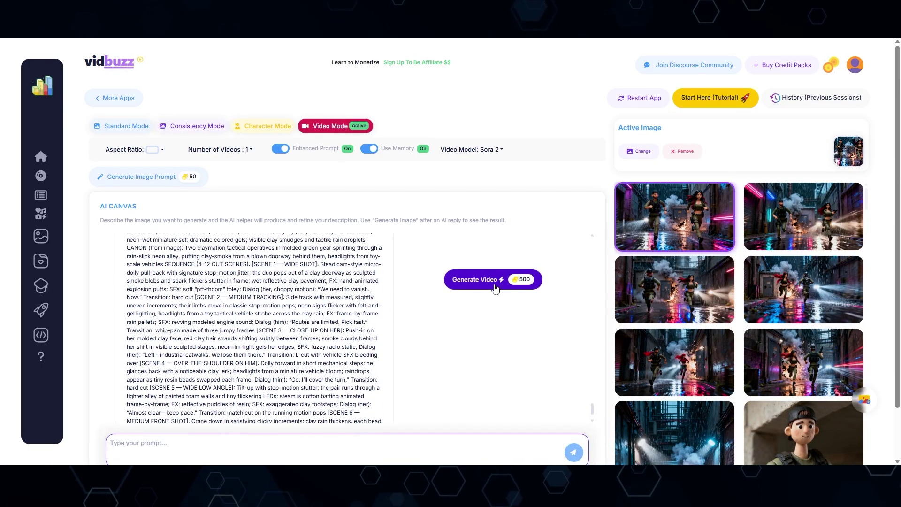
click(495, 288)
click(496, 288)
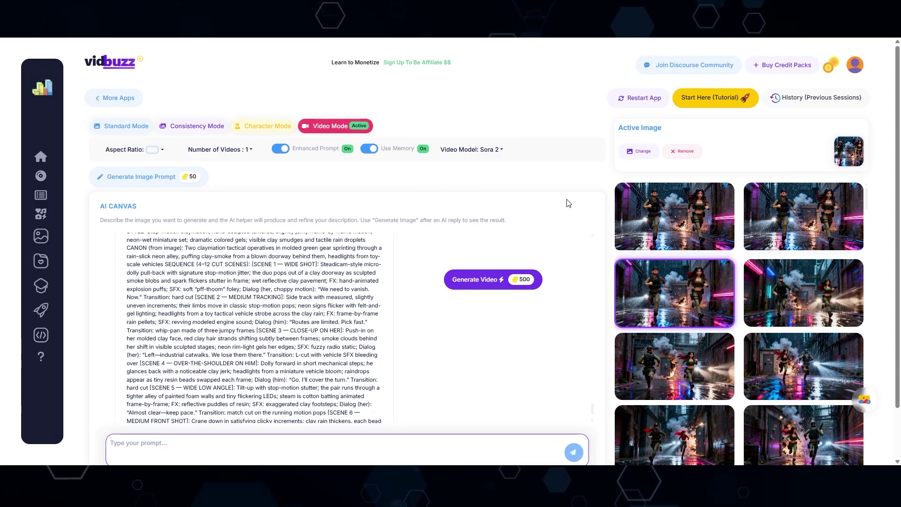
Play both generated claymation alley videos at full size and close the preview.
click(624, 248)
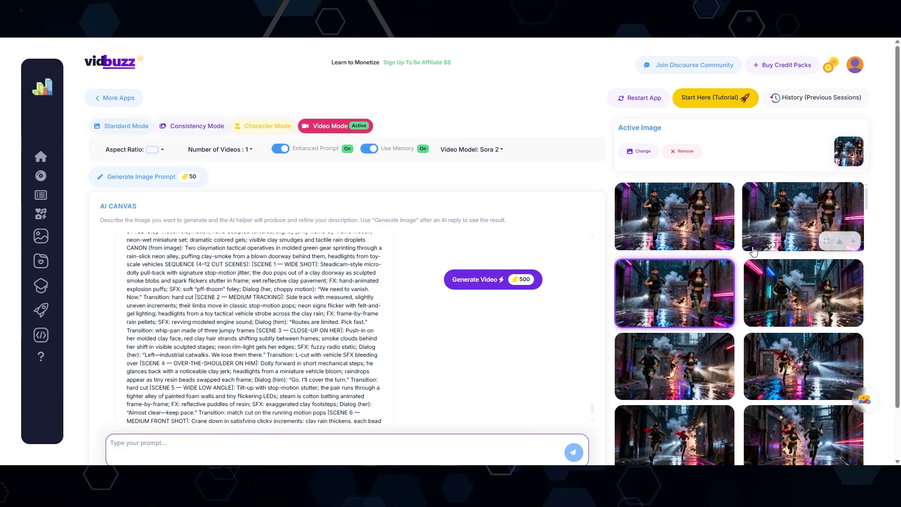
click(803, 216)
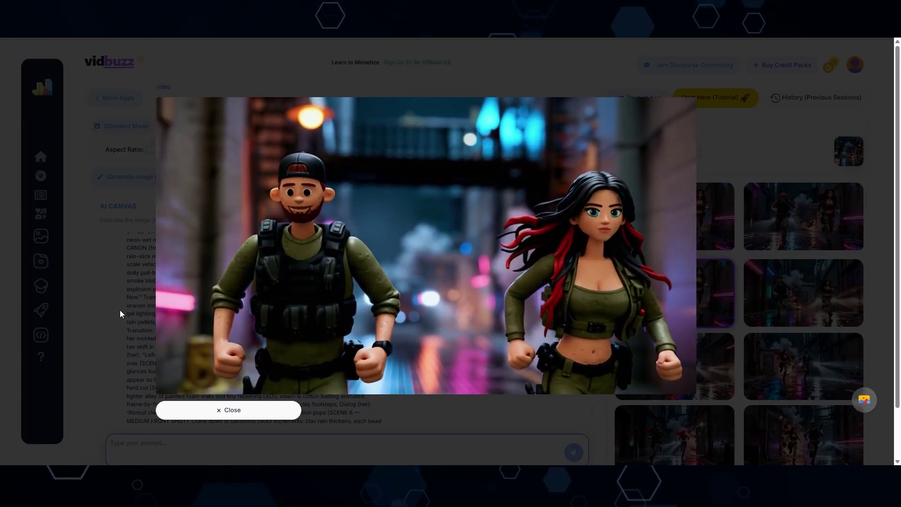
click(191, 416)
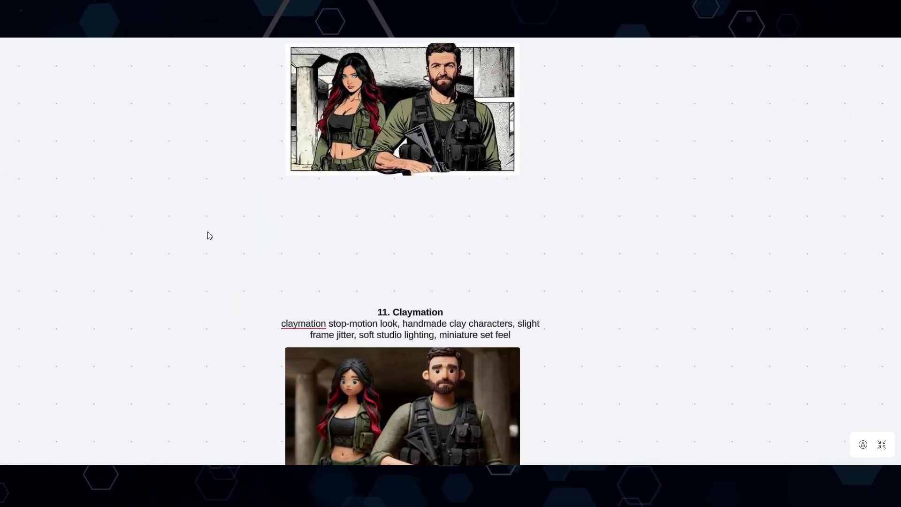
Switch to the art style board and look through the style prompts and sample images from Claymation back to Oil Painting.
scroll(208, 232, down, 3)
drag(201, 137, 214, 331)
scroll(225, 188, up, 3)
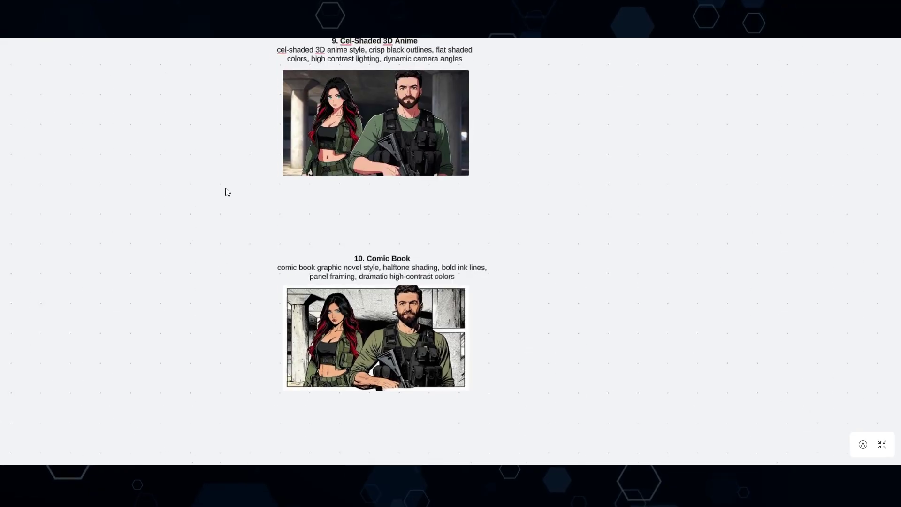
drag(225, 168, 221, 384)
drag(232, 214, 235, 332)
mouse_move(225, 187)
mouse_down()
mouse_move(241, 268)
mouse_move(231, 370)
mouse_up()
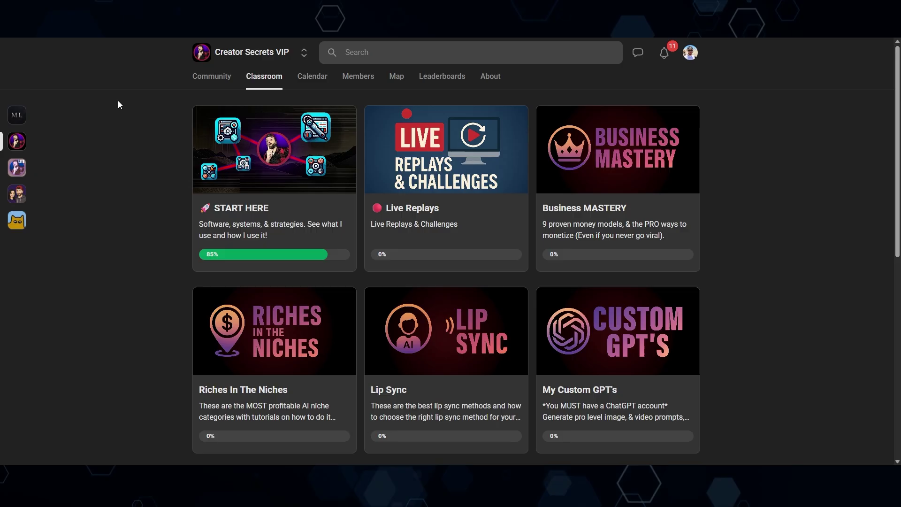
scroll(119, 102, down, 3)
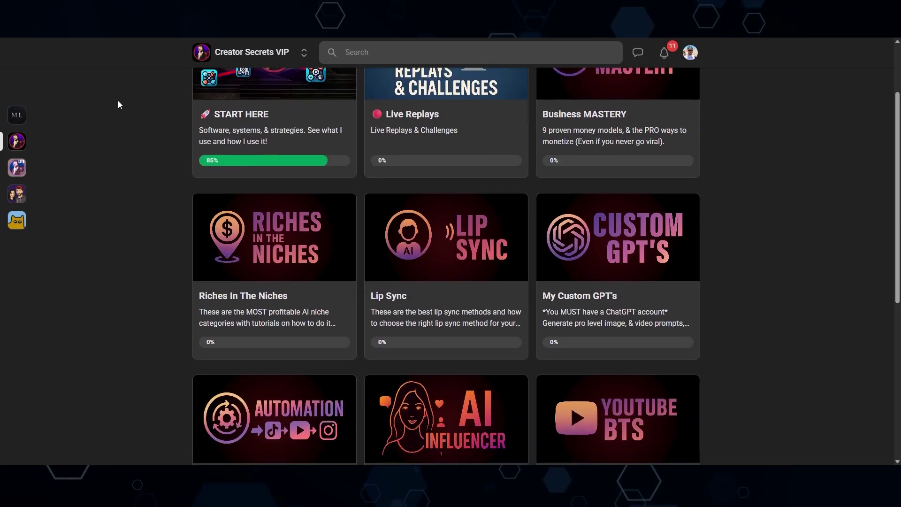
Switch to the Creator Secrets VIP classroom and look through its available courses.
scroll(119, 101, down, 1)
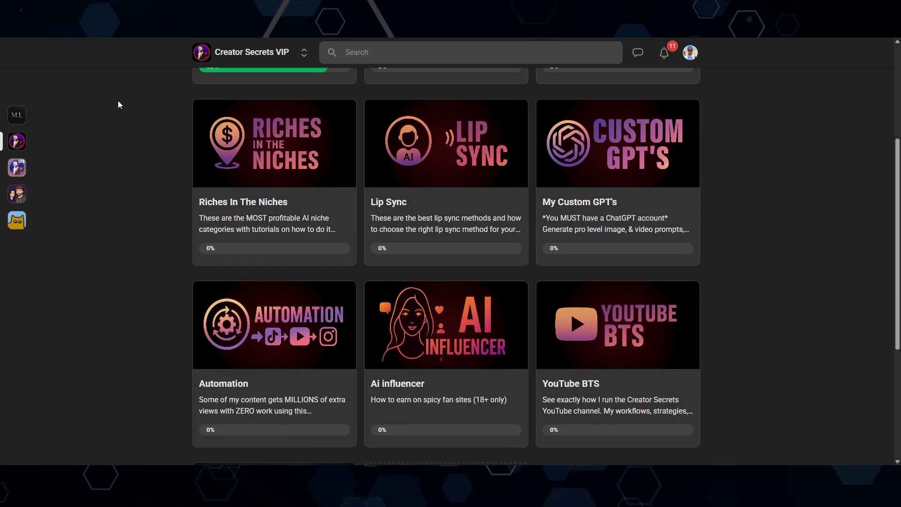
scroll(119, 101, up, 1)
scroll(118, 104, up, 3)
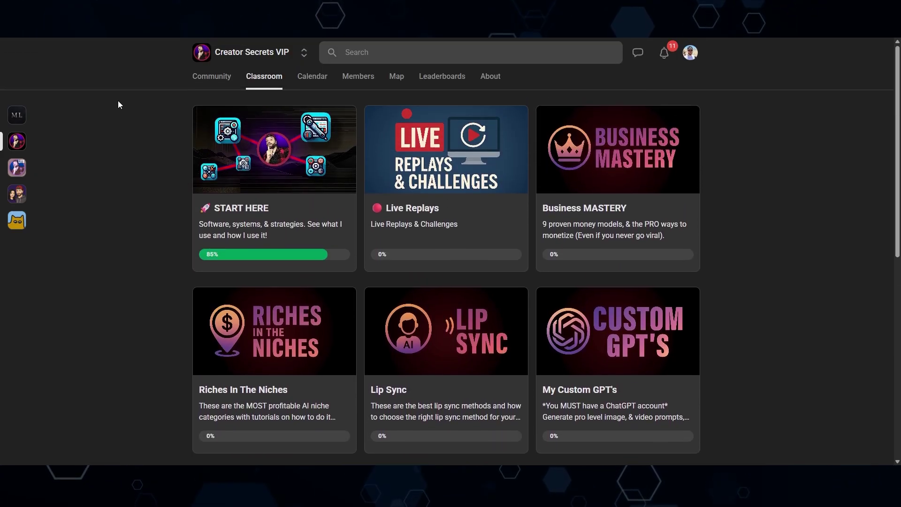